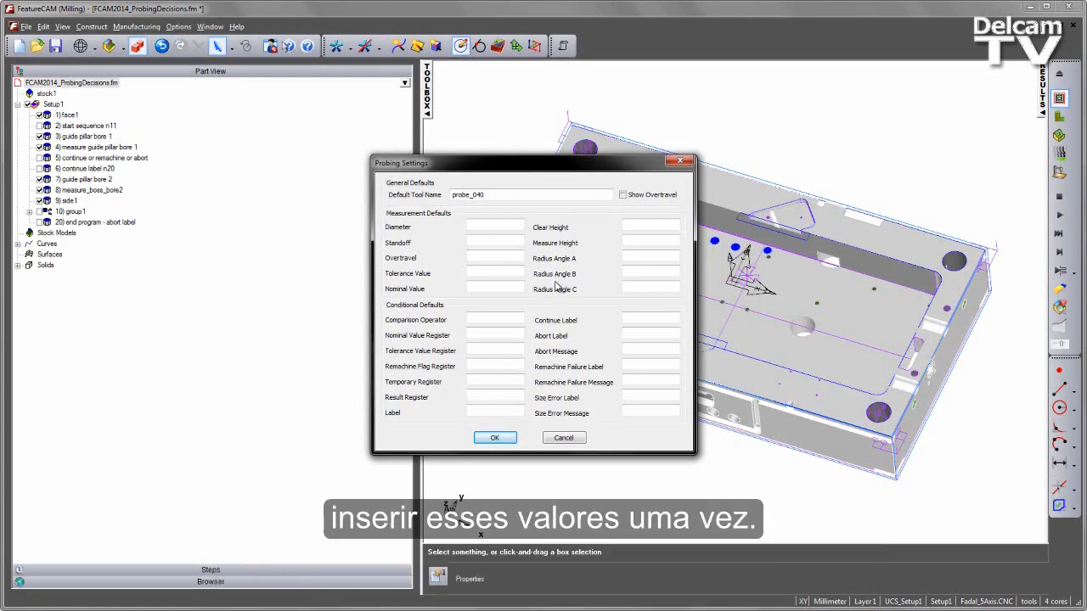
Step: Dismiss the probing settings and step through the toolpath simulation from facing to the probing of the second guide pillar bore
left_click(565, 438)
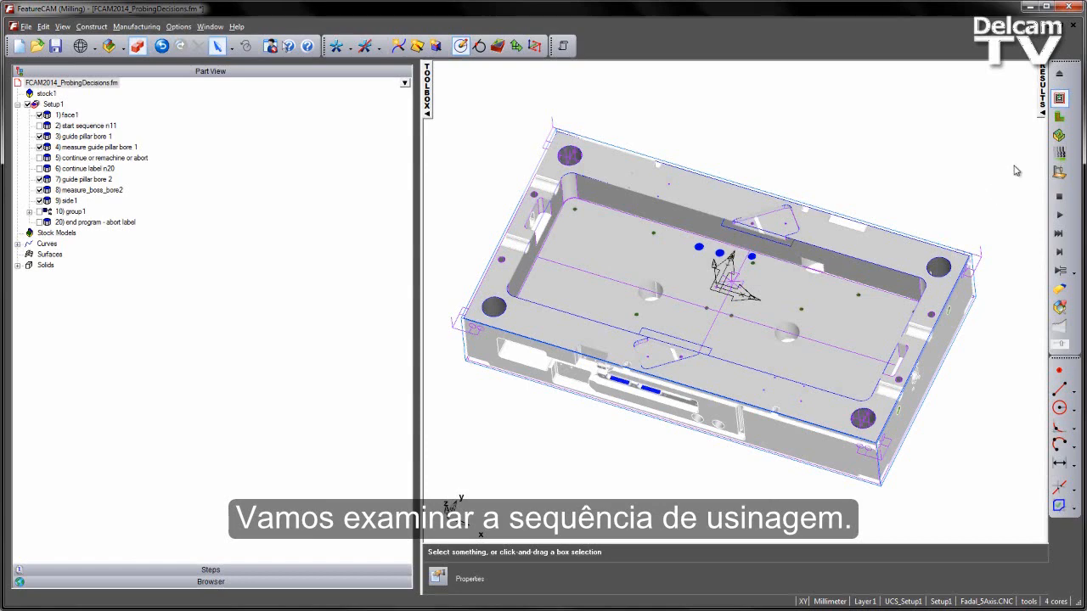
left_click(1060, 253)
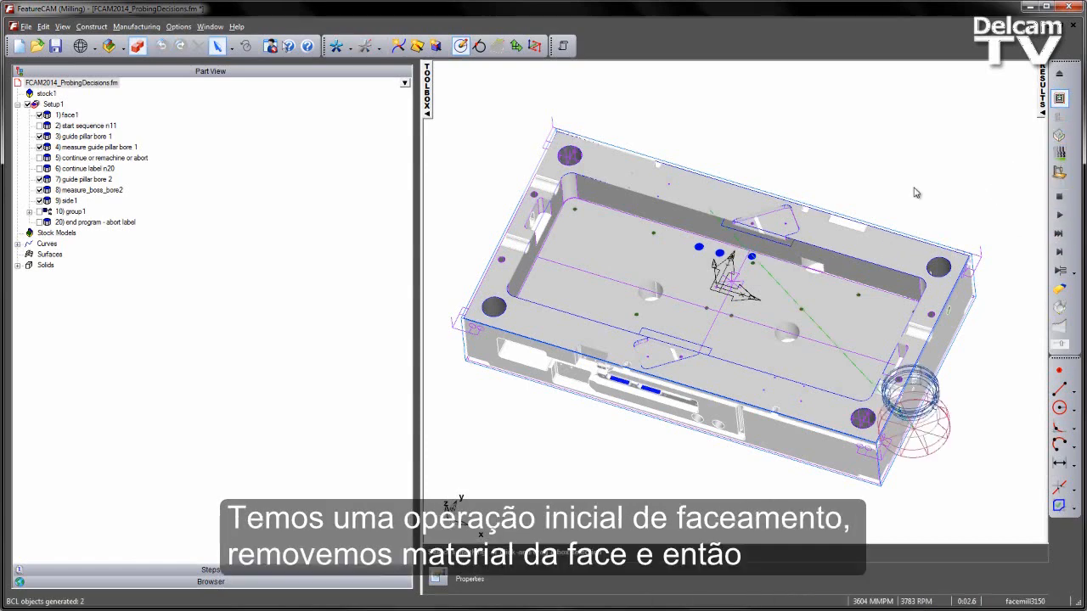
left_click(1059, 272)
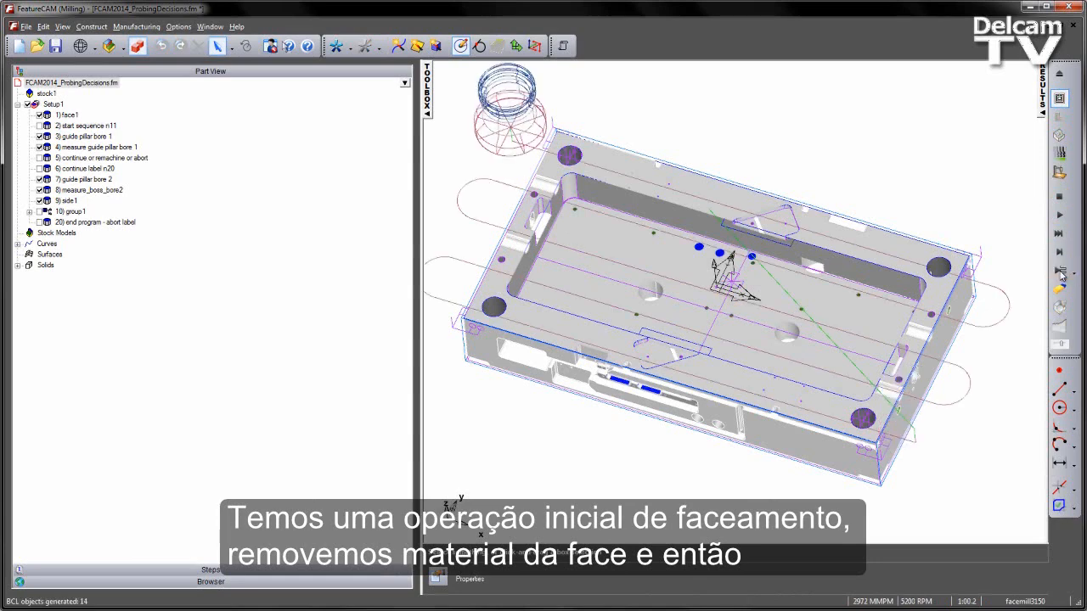
left_click(1060, 272)
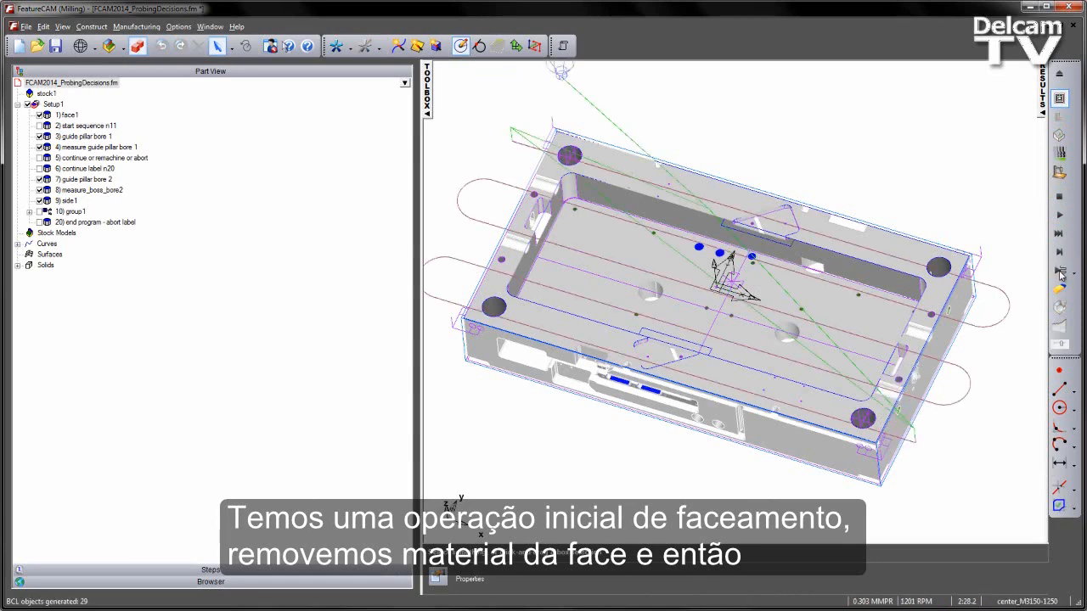
left_click(1060, 271)
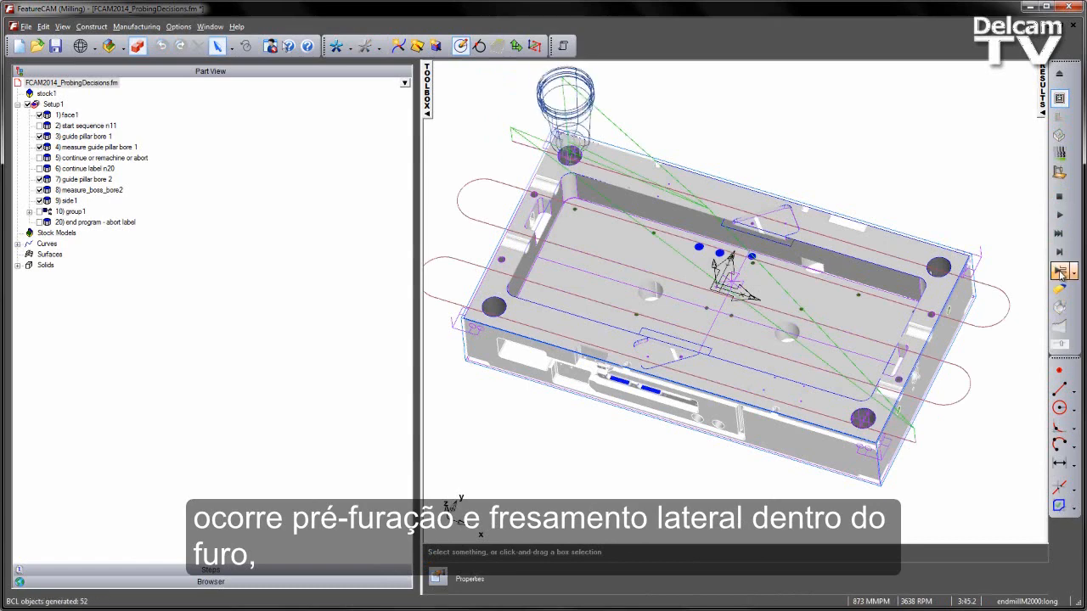
left_click(1060, 272)
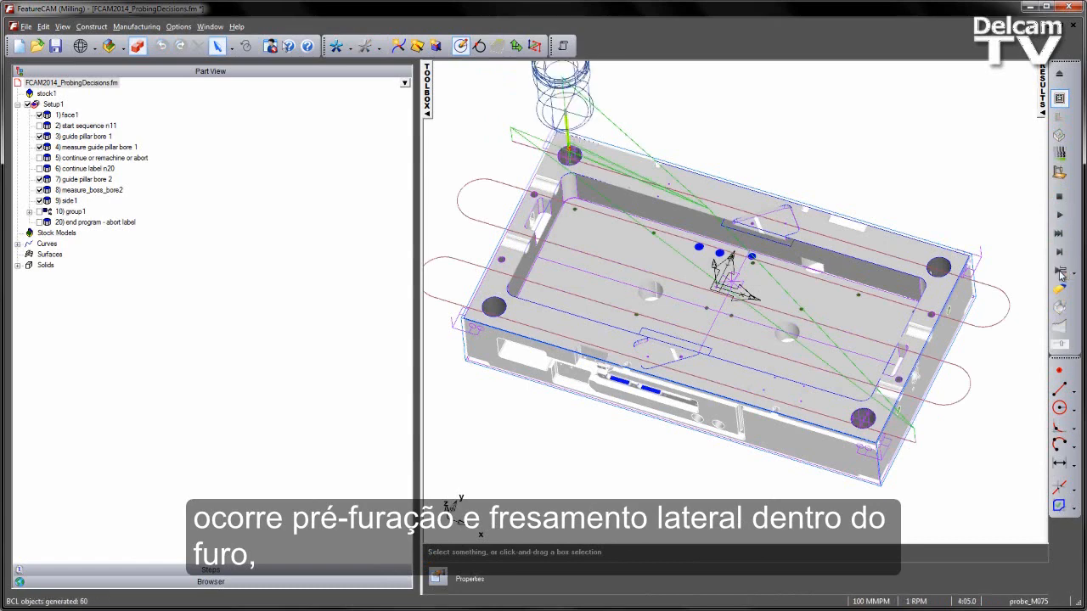
left_click(1060, 271)
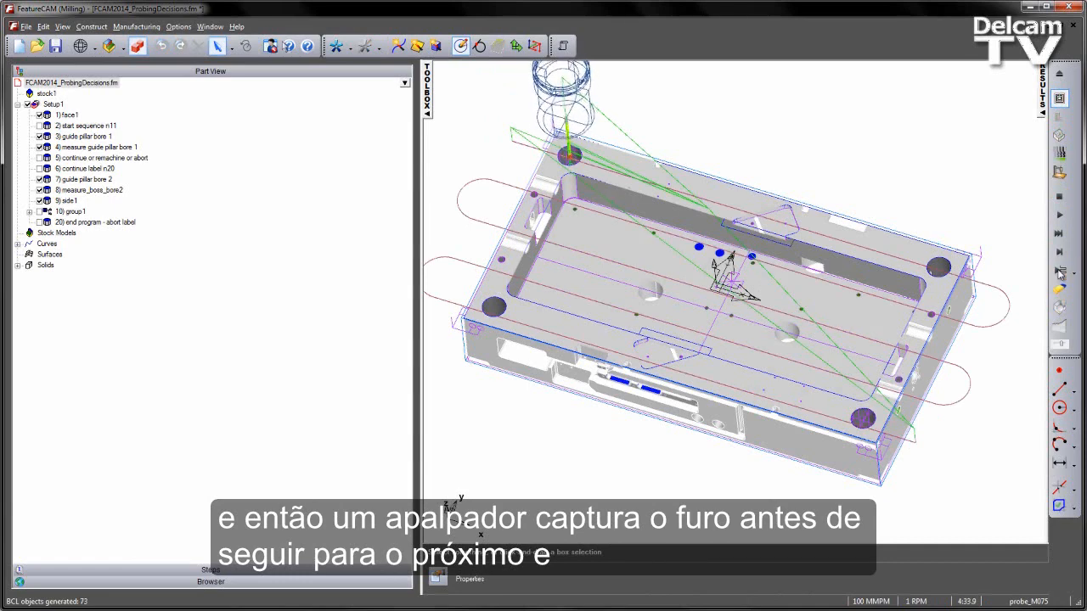
left_click(1060, 271)
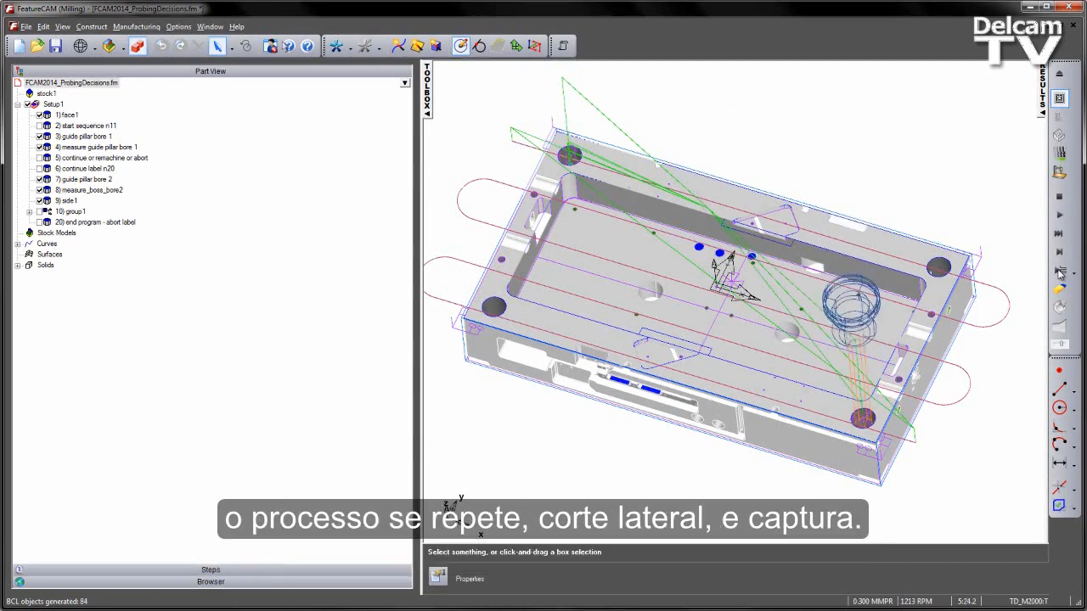
left_click(1059, 272)
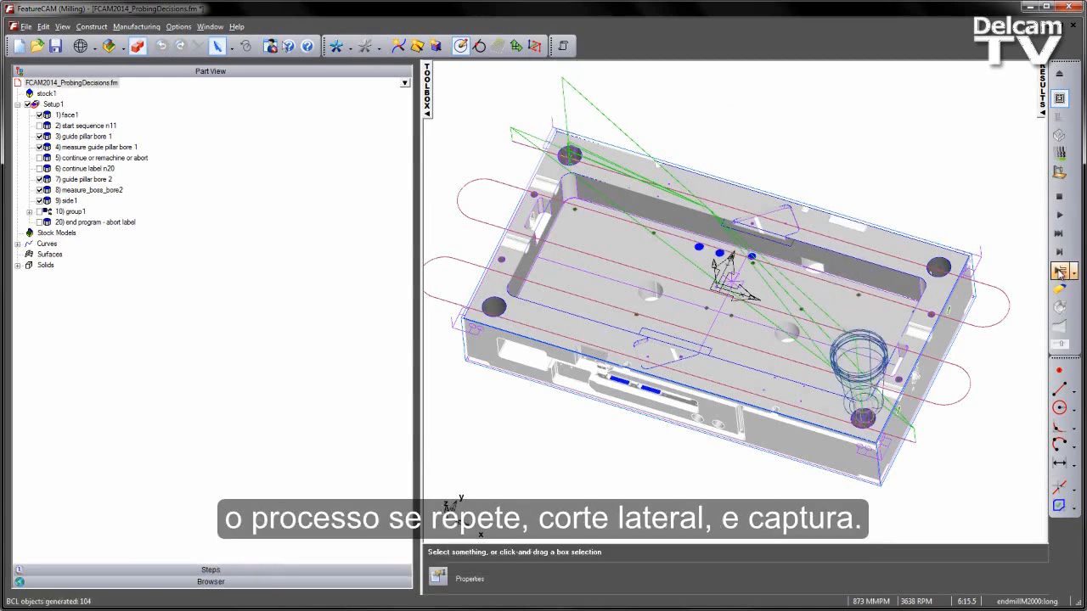
left_click(1059, 272)
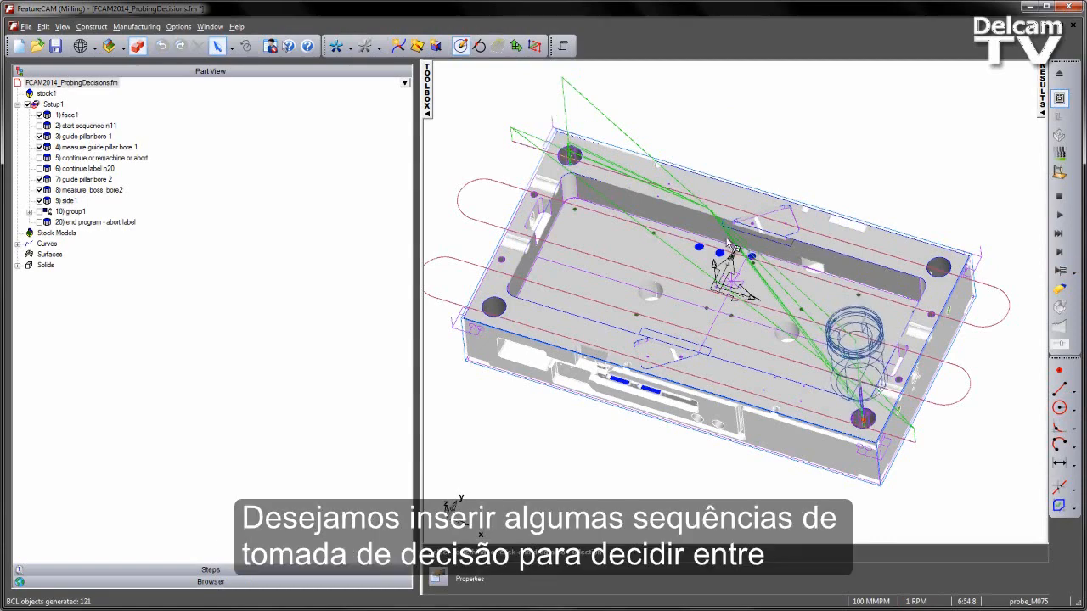
Step: Inspect the simulated toolpaths on the part from several angles and abort the running simulation
middle_click_drag(727, 239, 730, 178)
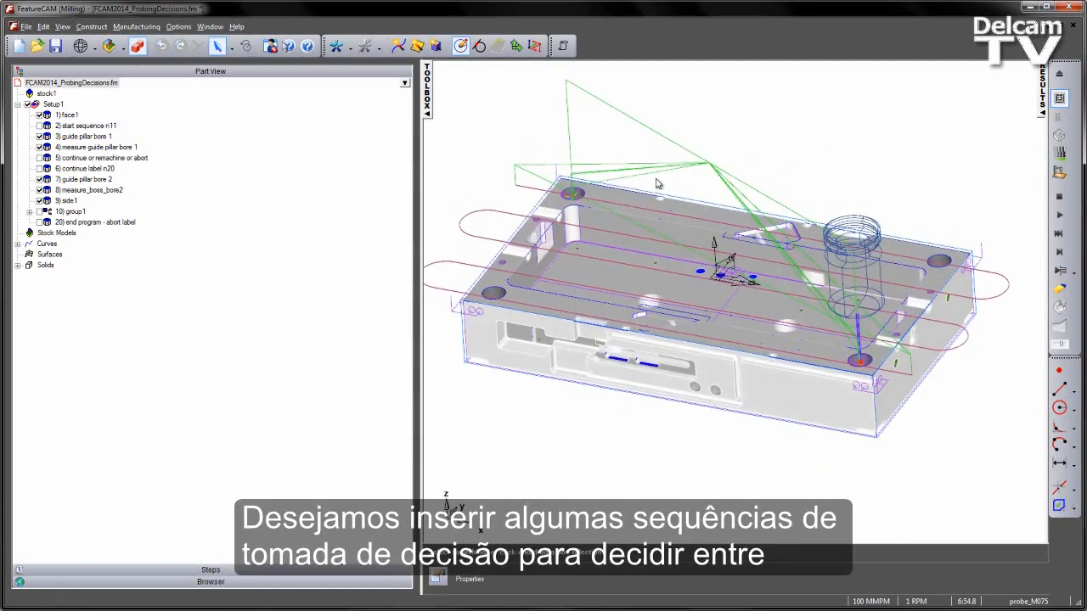
middle_click_drag(656, 177, 655, 214)
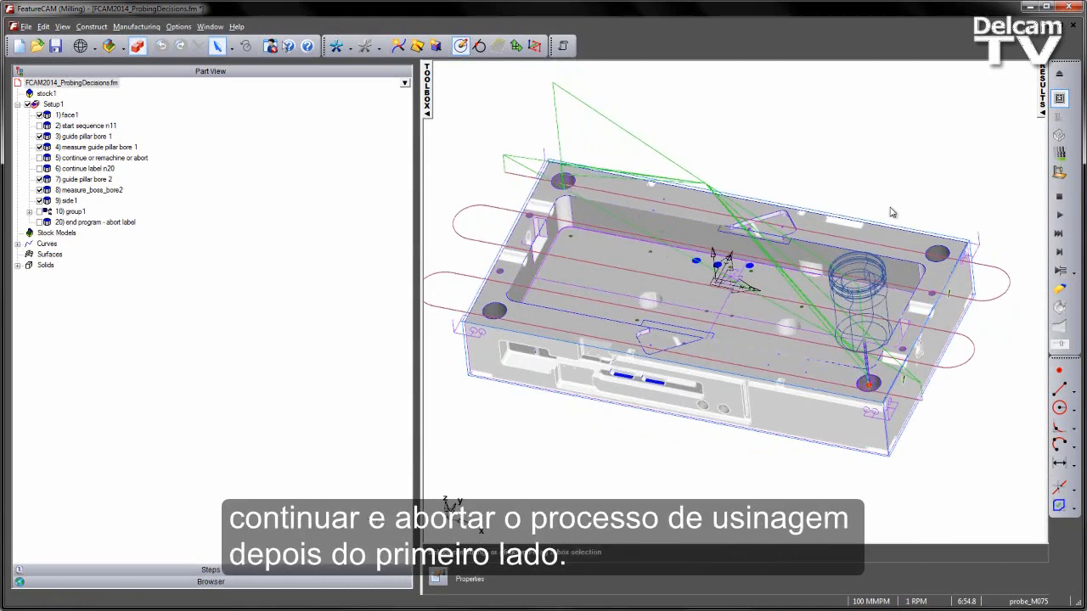
left_click(1059, 196)
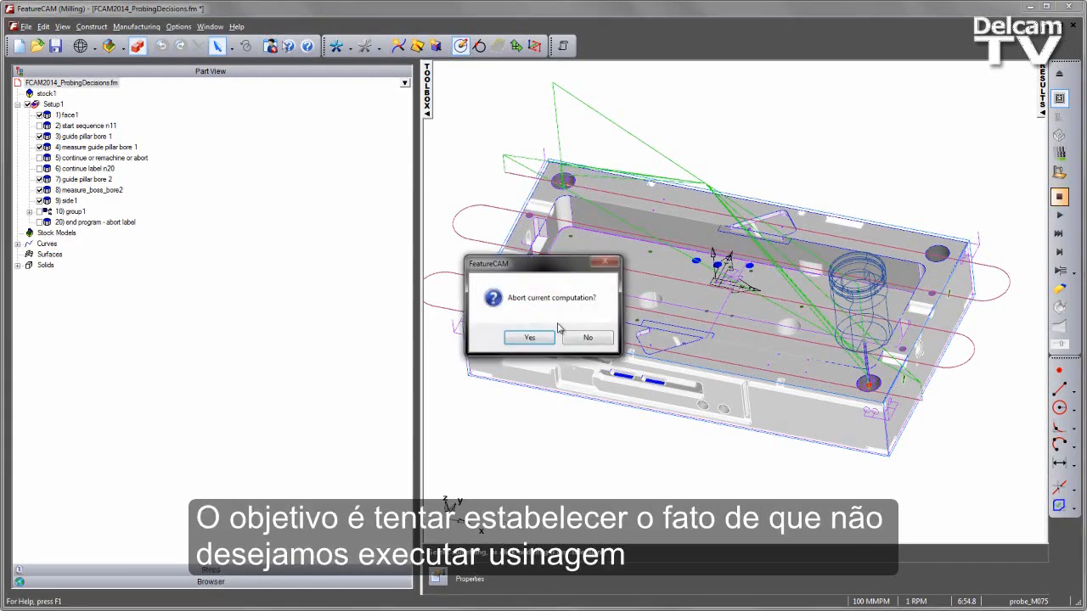
left_click(529, 337)
middle_click_drag(777, 246, 768, 253)
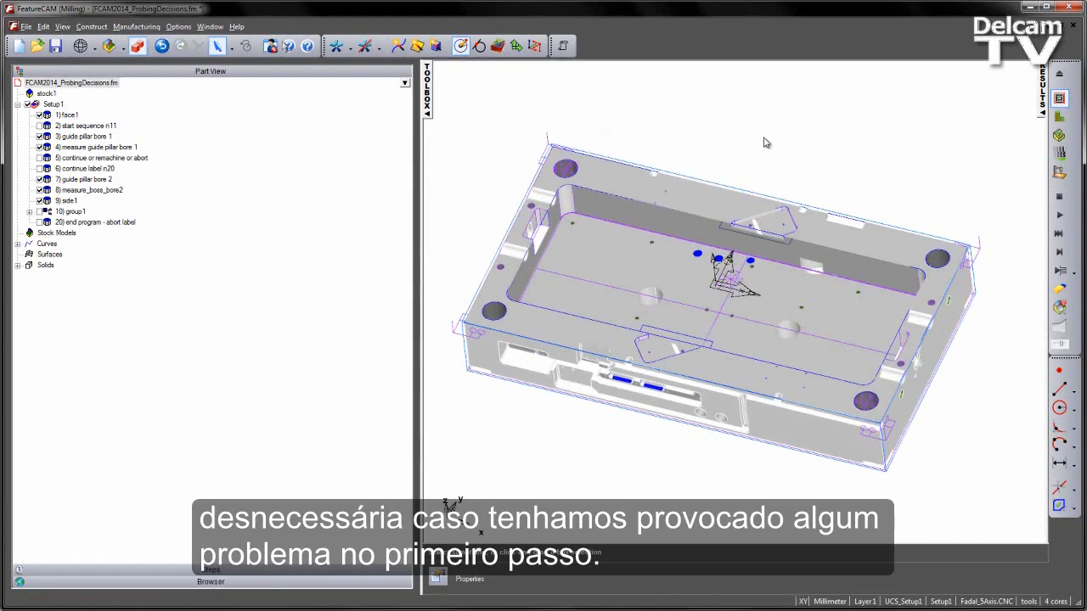
Step: Simulate the complete machining sequence and display its NC code in a widened results area
left_click(1059, 214)
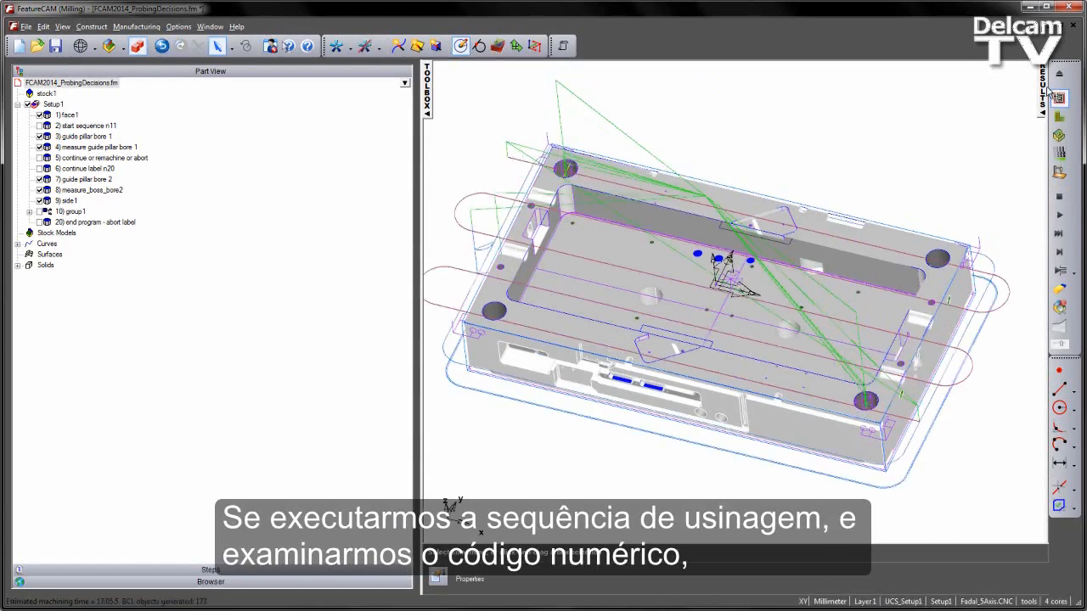
left_click(1058, 98)
left_click(820, 533)
left_click(858, 533)
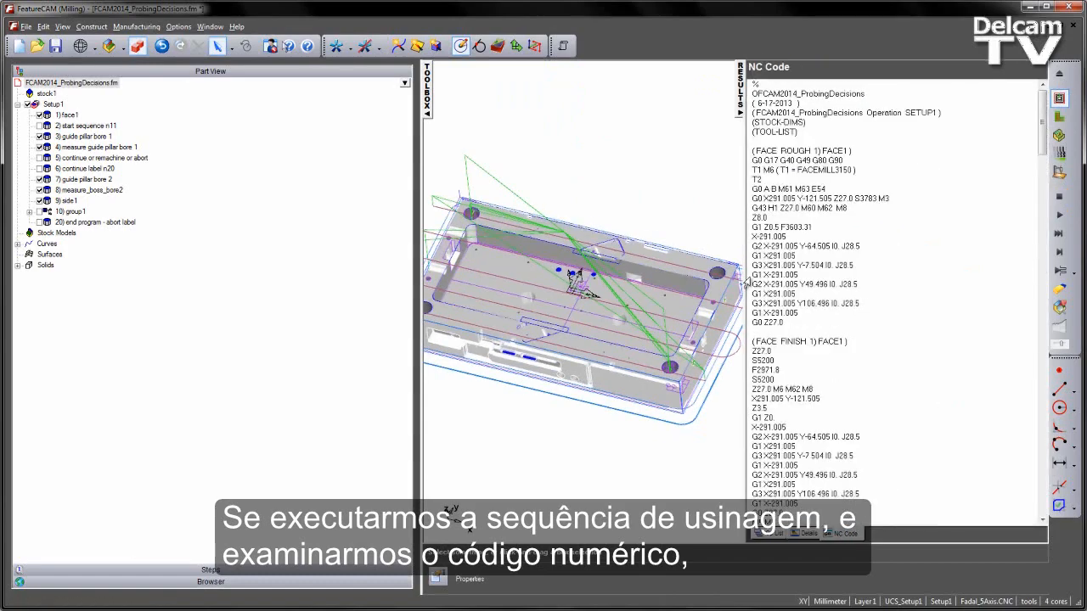
left_click_drag(744, 263, 632, 259)
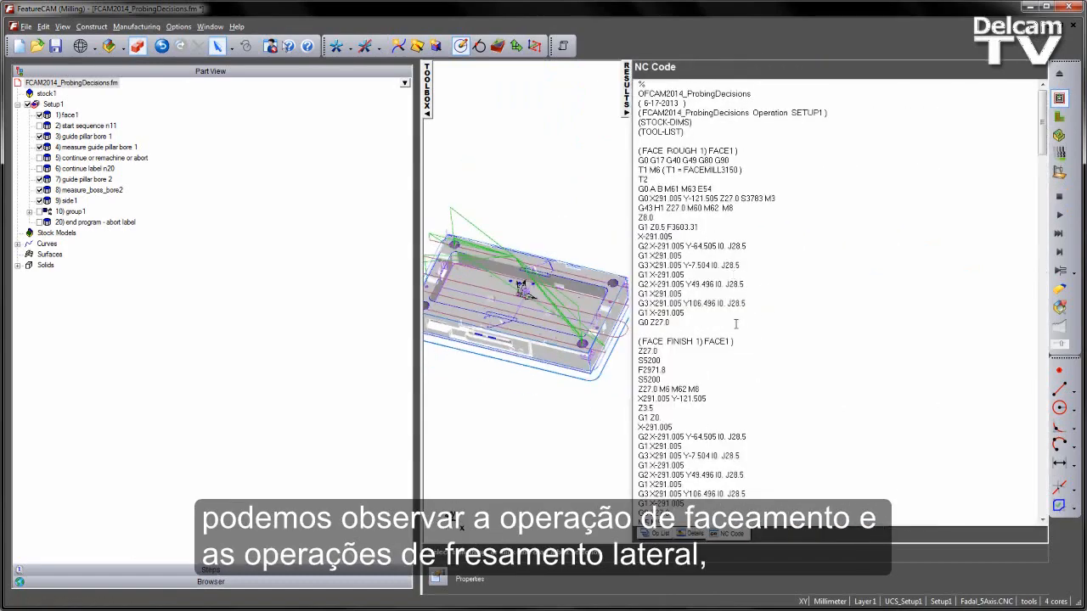
Step: Review the NC code from the facing operation to the program end, and close the results and the simulation
left_click_drag(1042, 128, 991, 510)
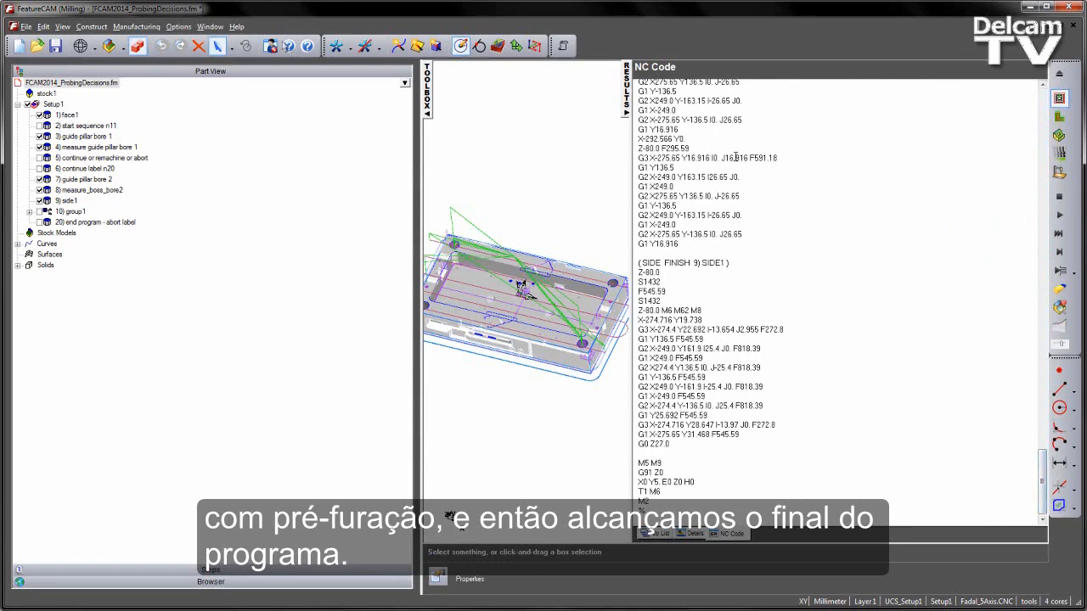
left_click_drag(1043, 485, 1043, 111)
left_click(628, 109)
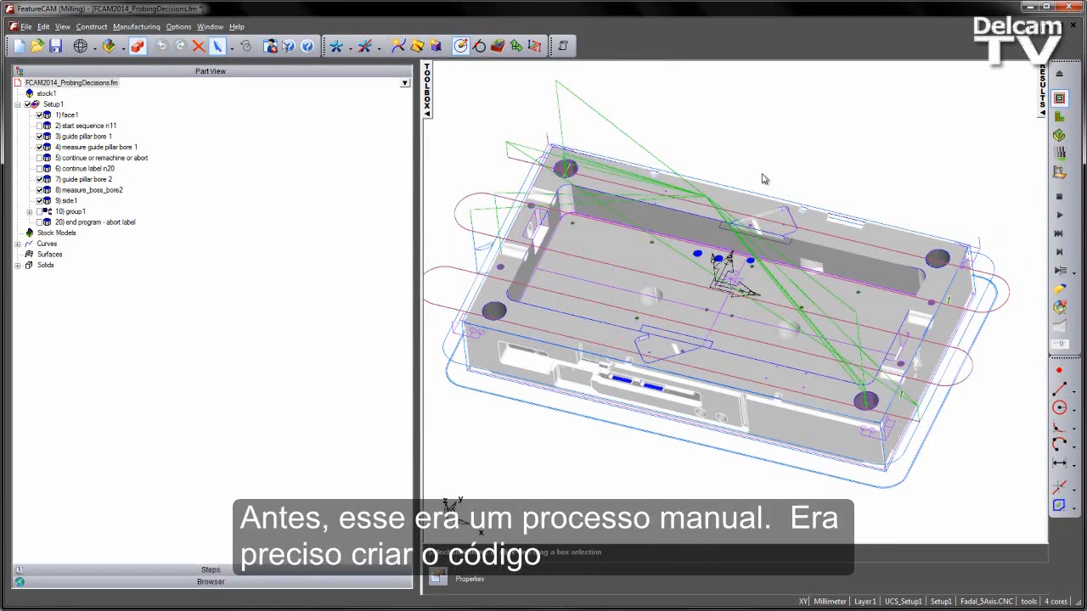
scroll(762, 180, "down", 2)
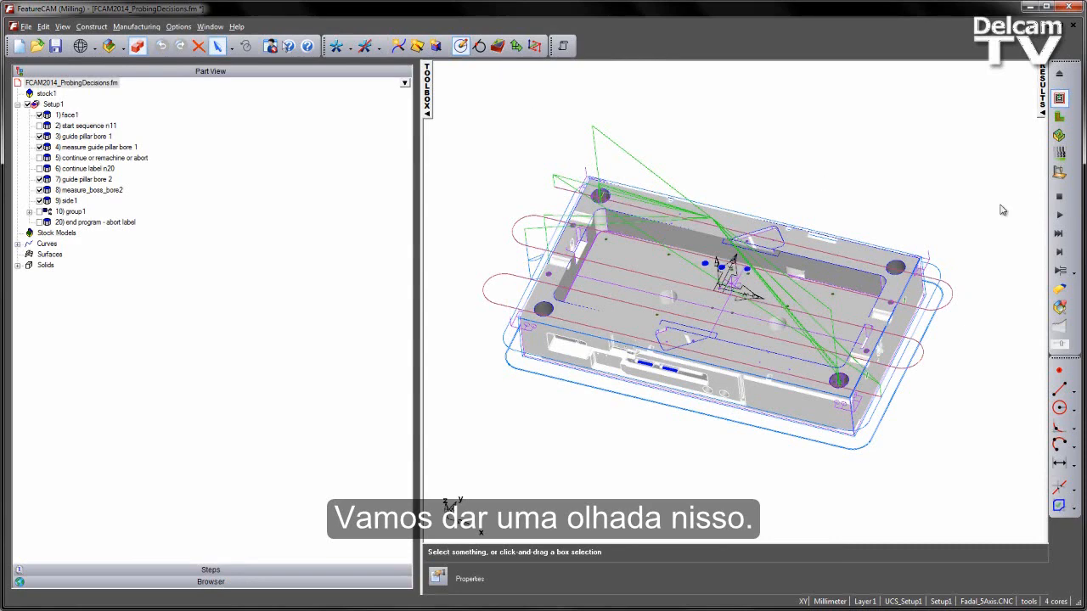
left_click(1060, 198)
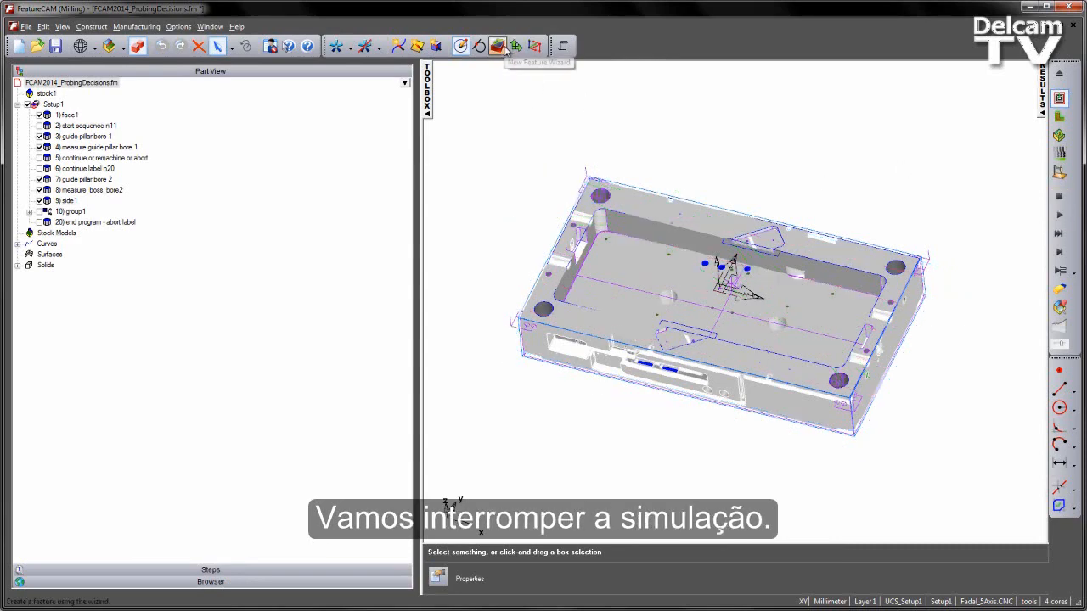
Step: Start a new user-defined feature of the Test Jump Label type
left_click(497, 46)
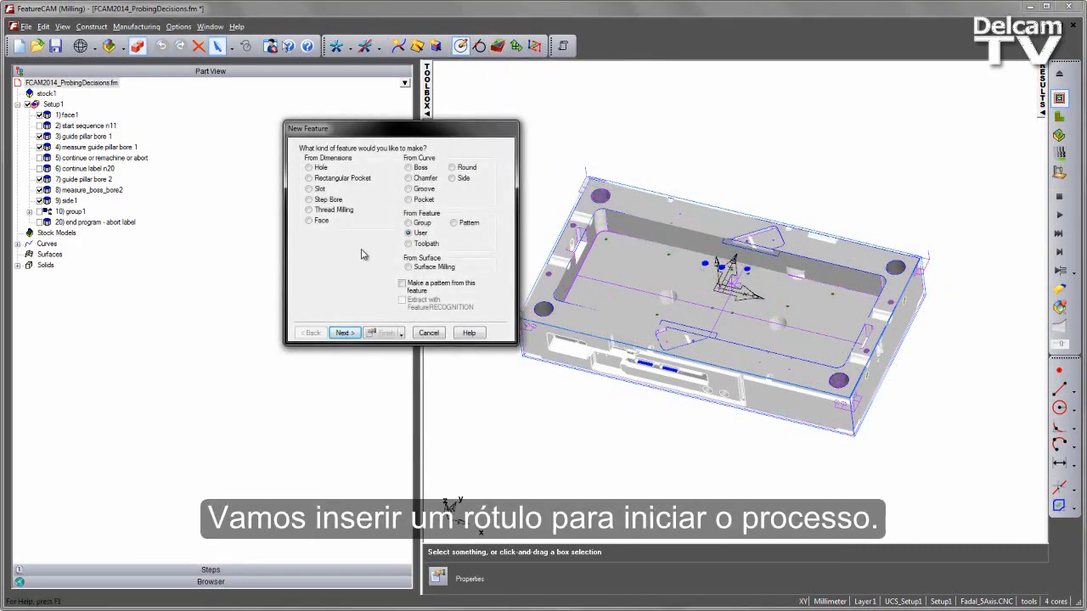
left_click(345, 334)
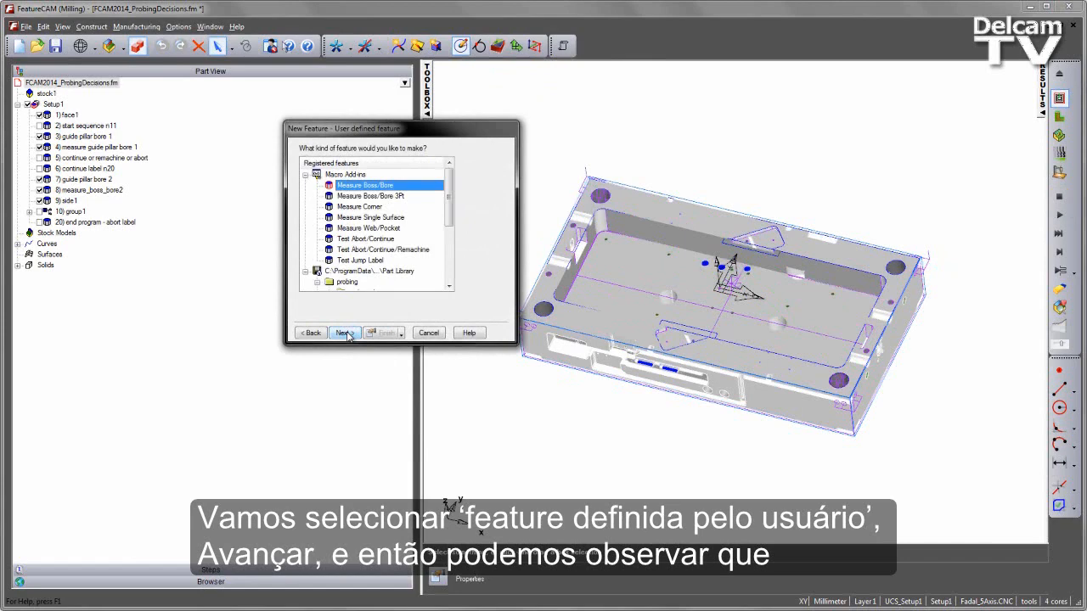
left_click(351, 241)
left_click(352, 251)
left_click(355, 261)
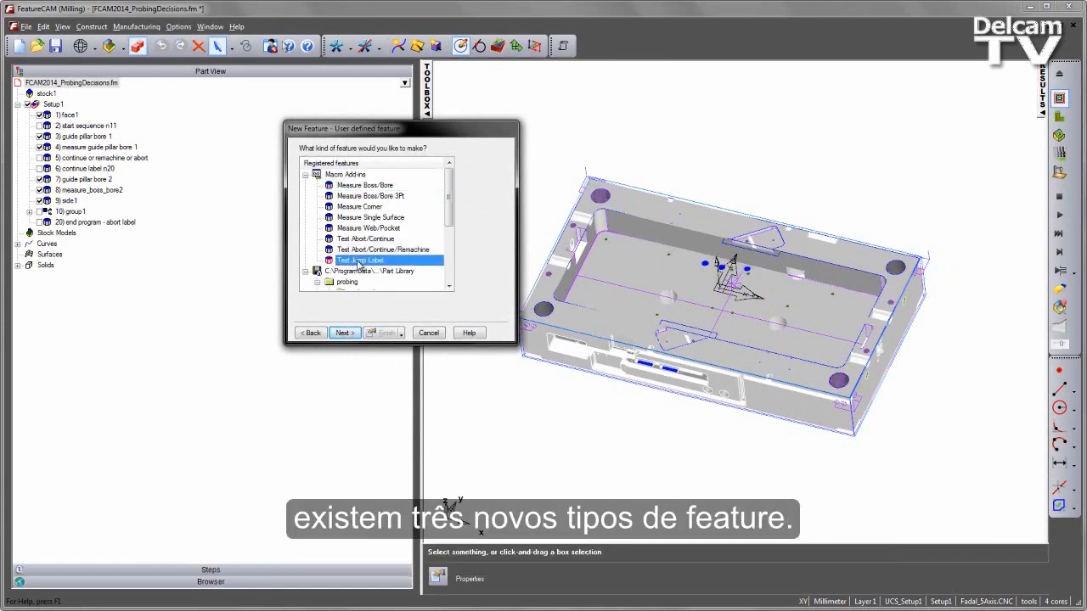
left_click(344, 333)
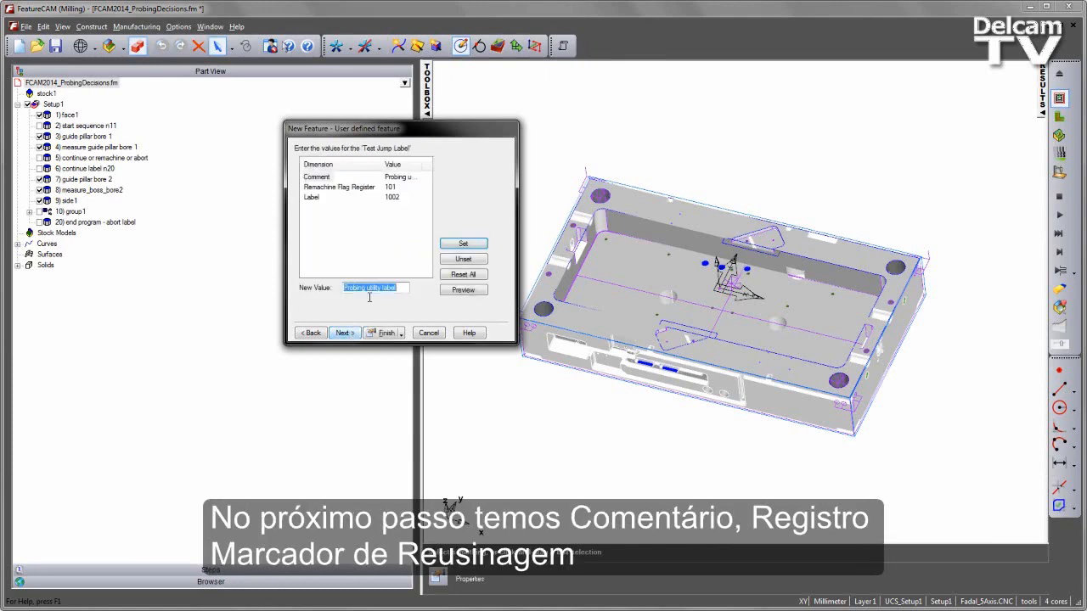
Step: Set the jump label feature's Comment to "Start Bore"
left_click(321, 187)
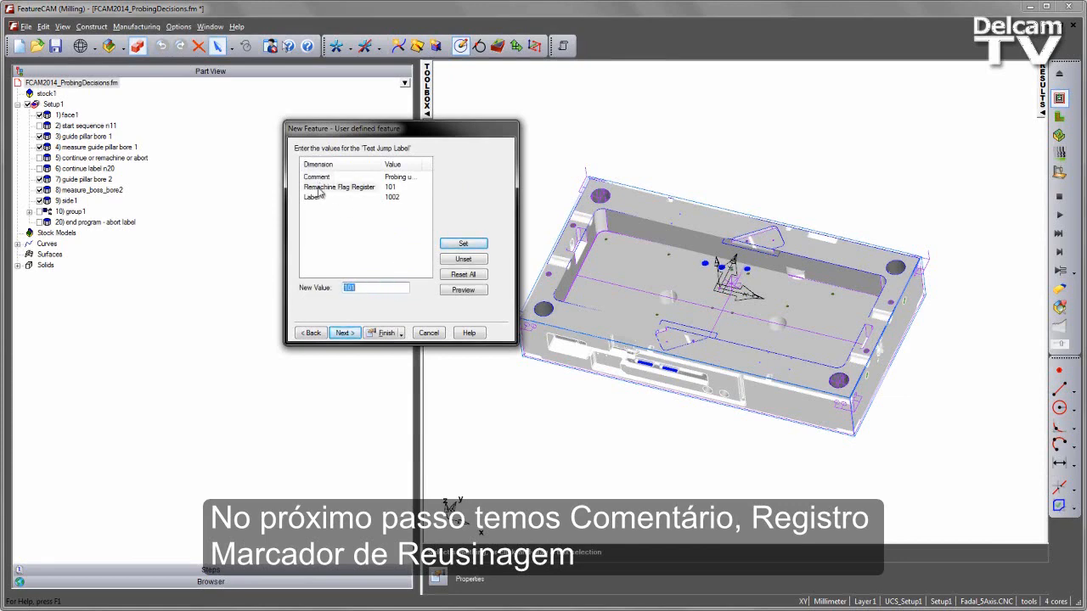
left_click(314, 197)
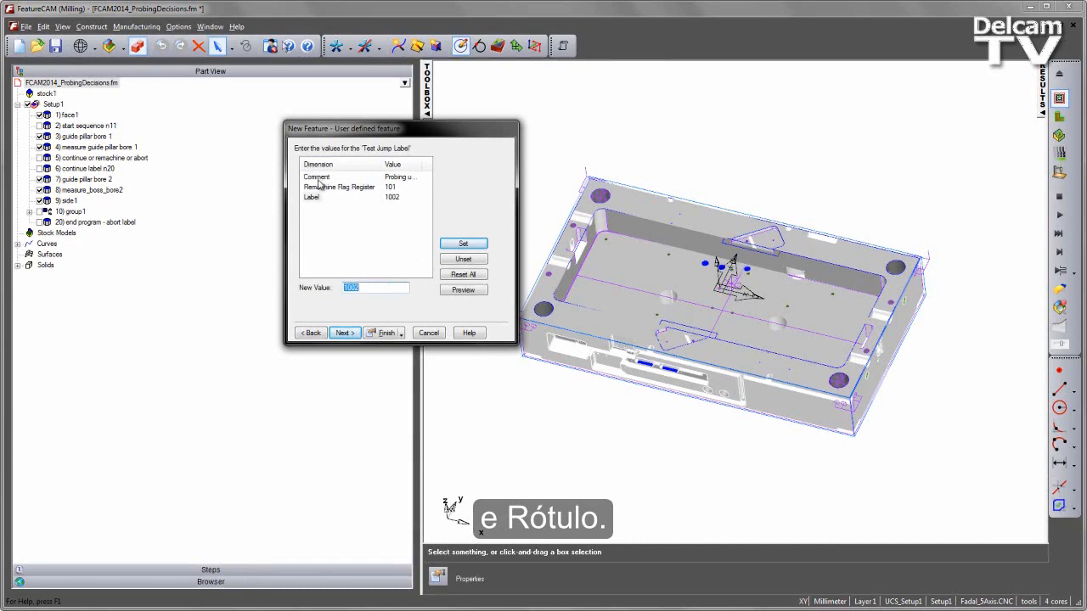
left_click(319, 178)
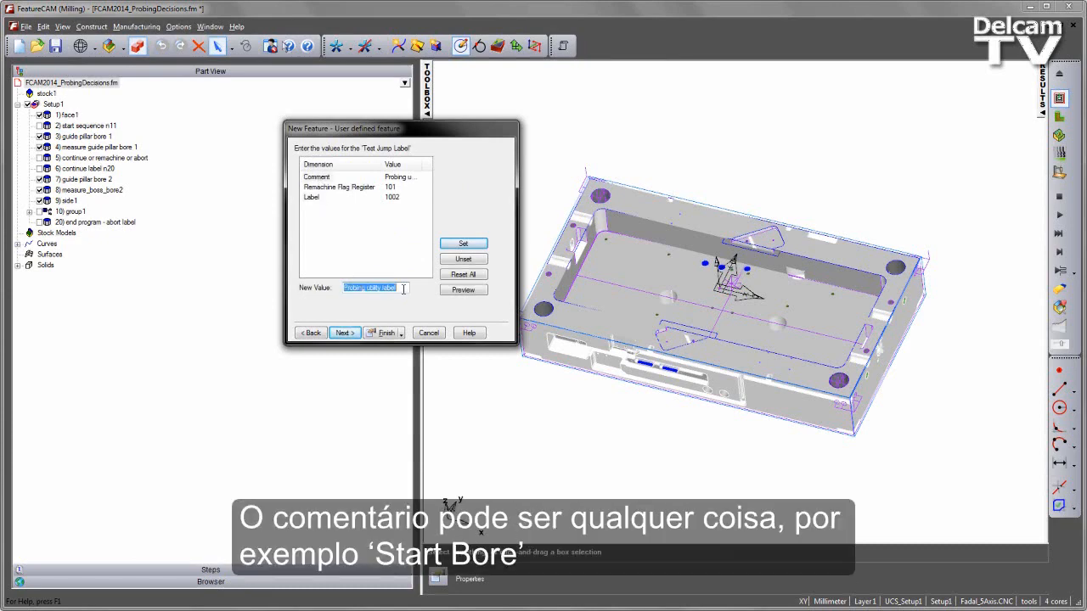
type("Start Bore")
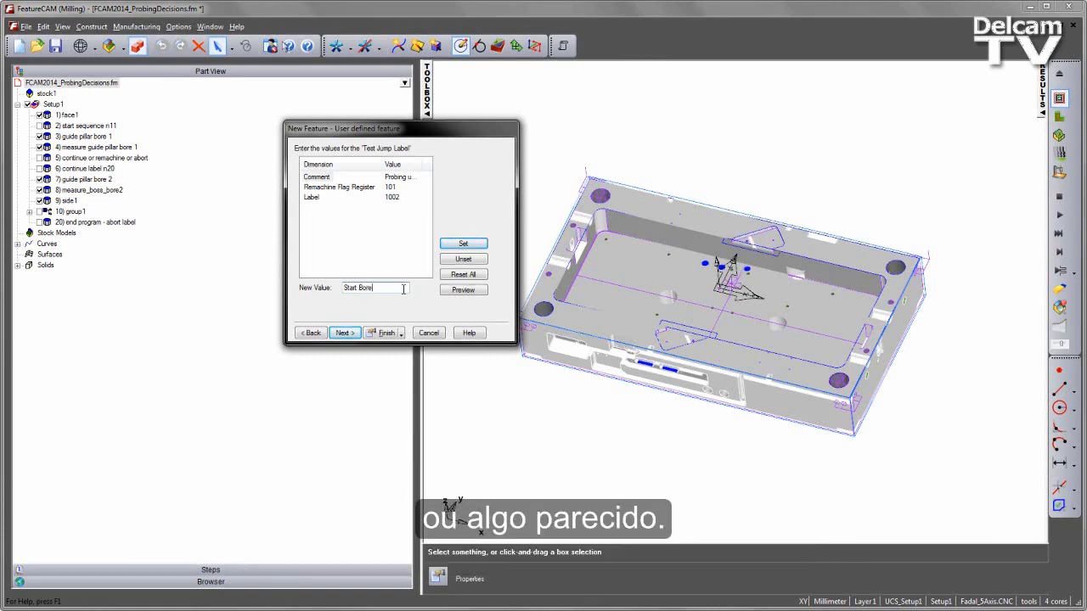
left_click(463, 244)
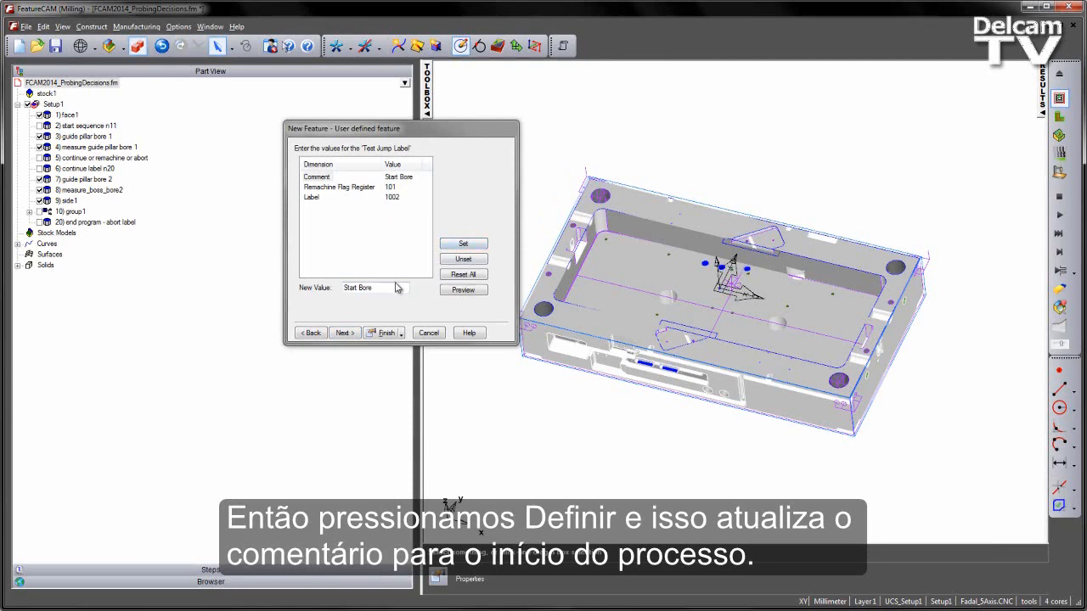
Step: Set the feature's Label value to 11 and finish creating it at the default XYZ location
left_click(333, 187)
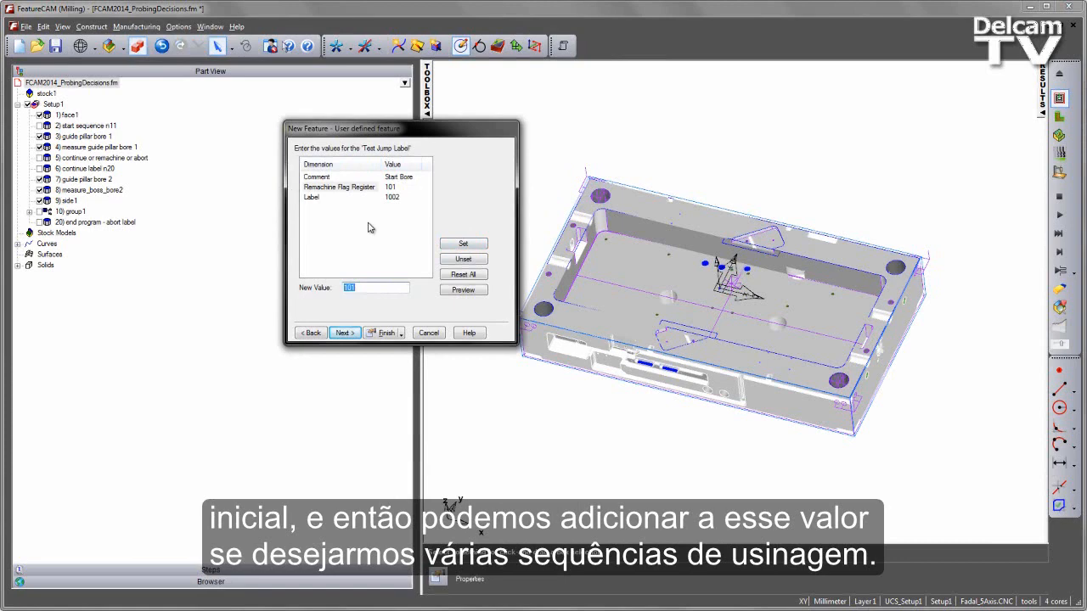
left_click(315, 197)
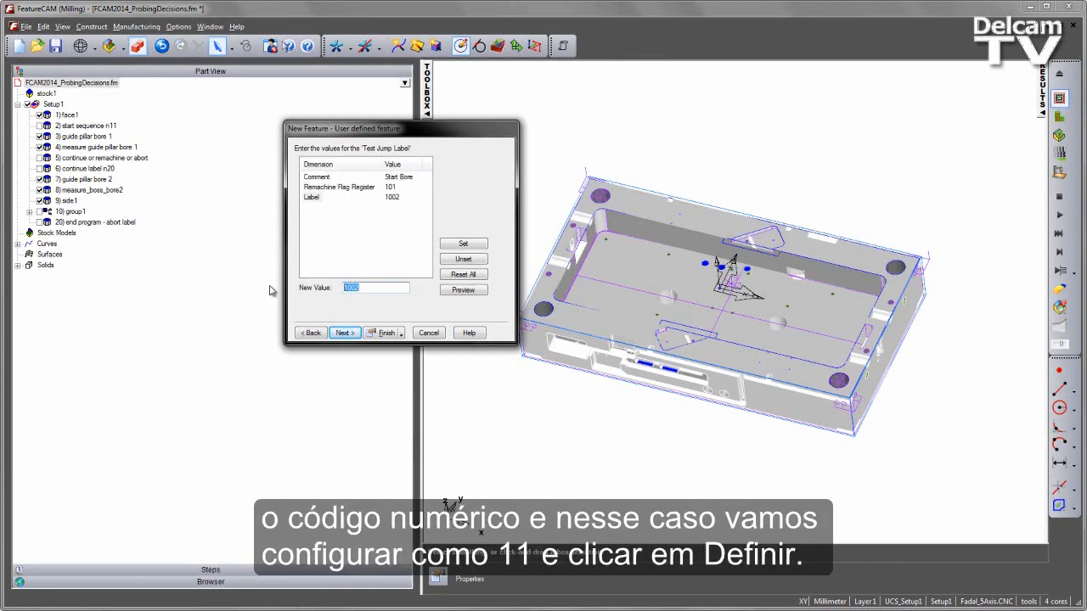
type("11")
left_click(458, 246)
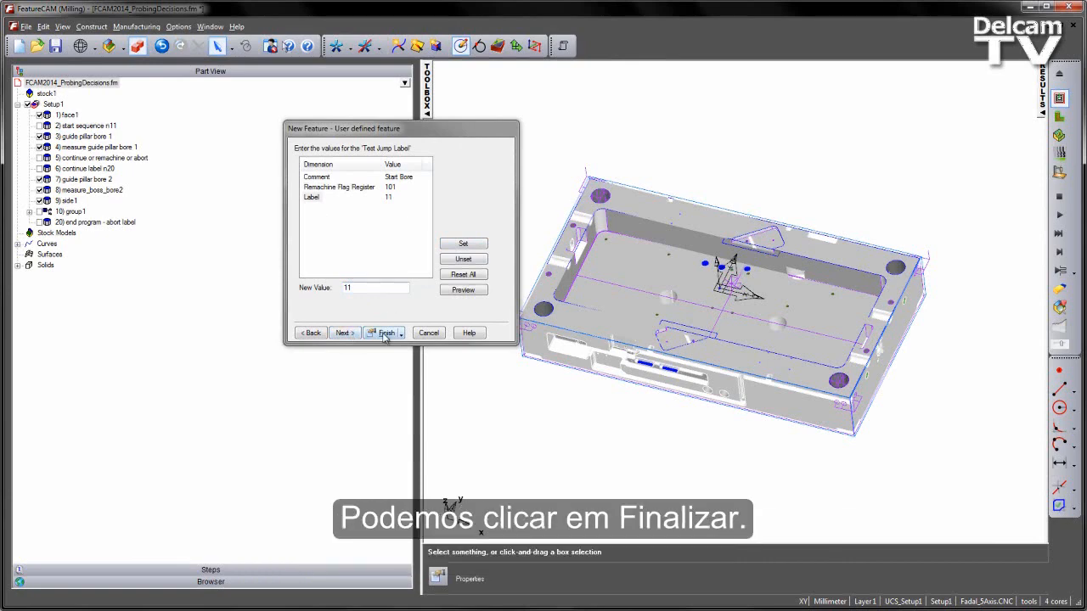
left_click(356, 333)
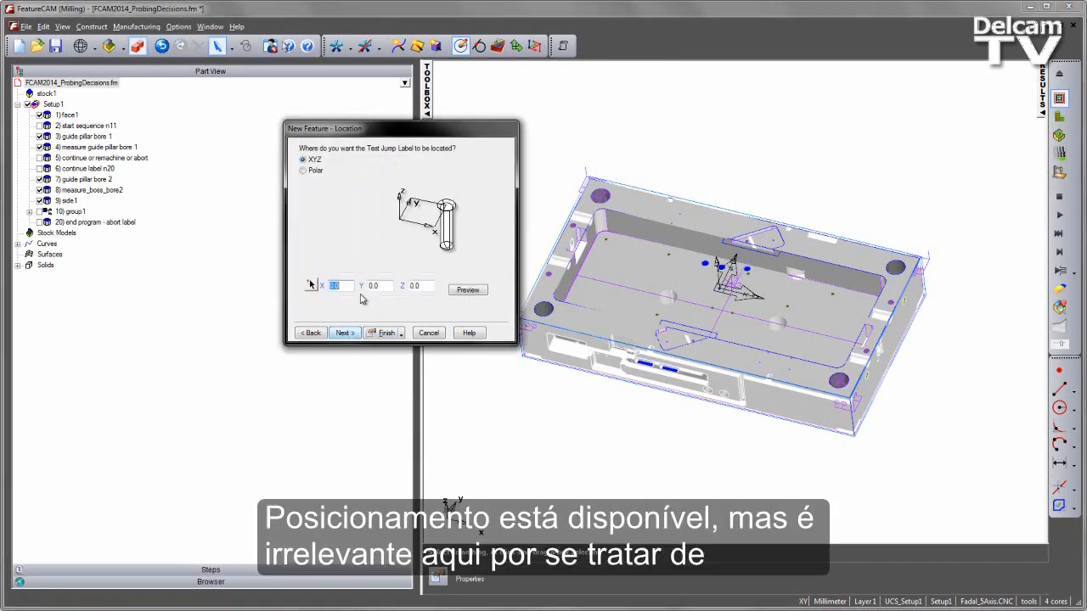
left_click(384, 333)
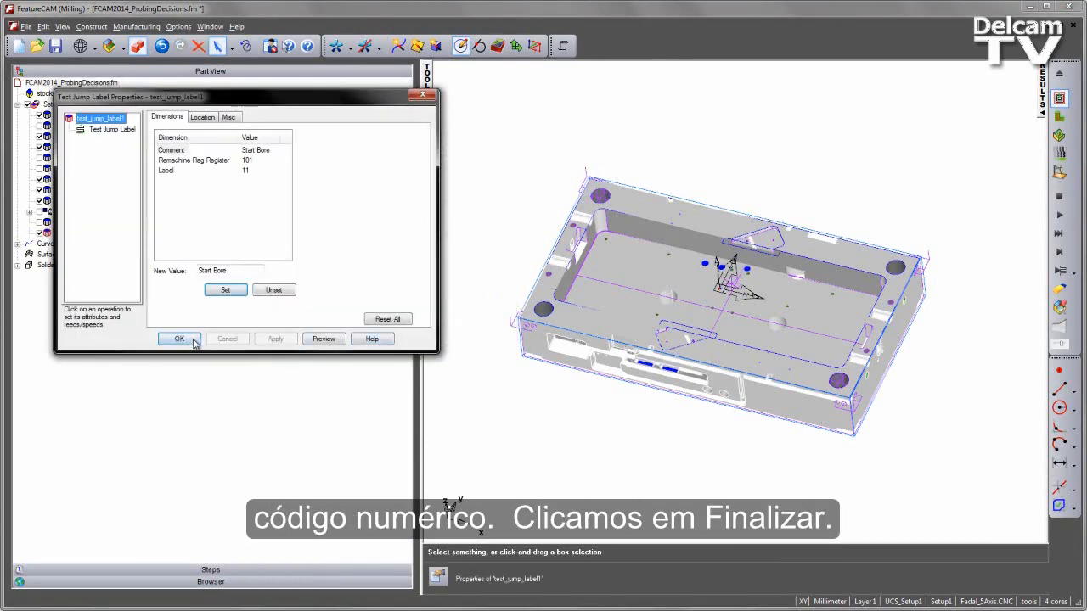
Step: Set the jump label feature's base priority to 2 and place it directly after face1 in Setup1
left_click_drag(169, 97, 195, 195)
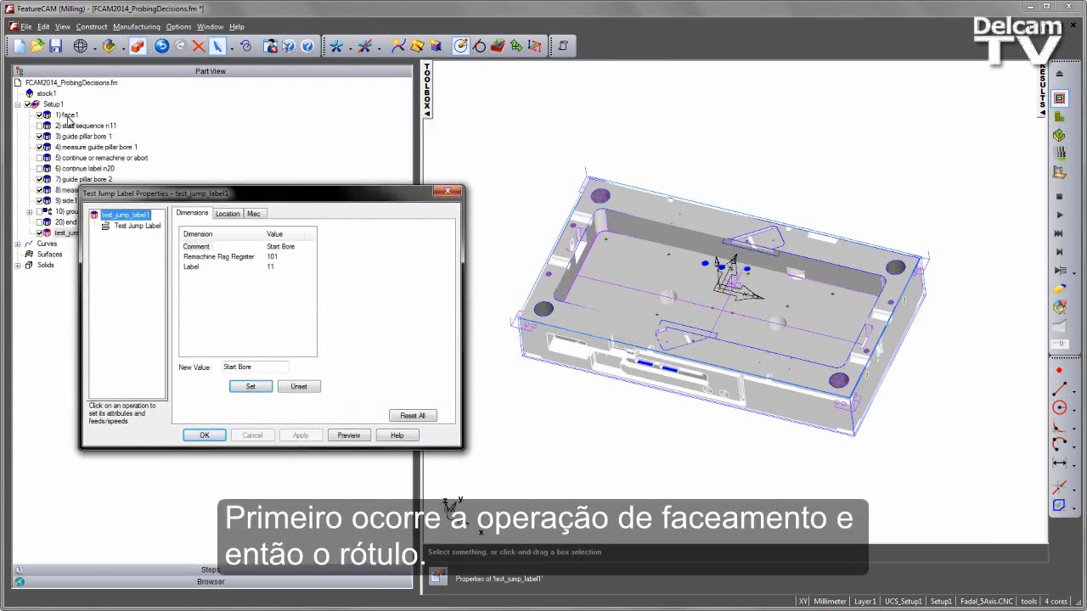
left_click(253, 214)
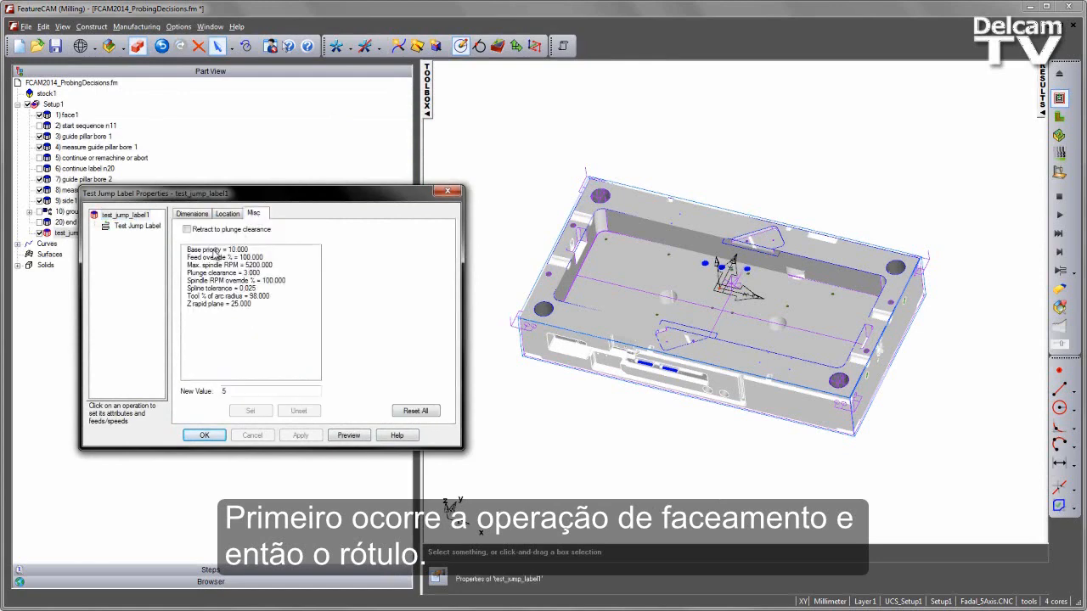
left_click(218, 249)
type("2")
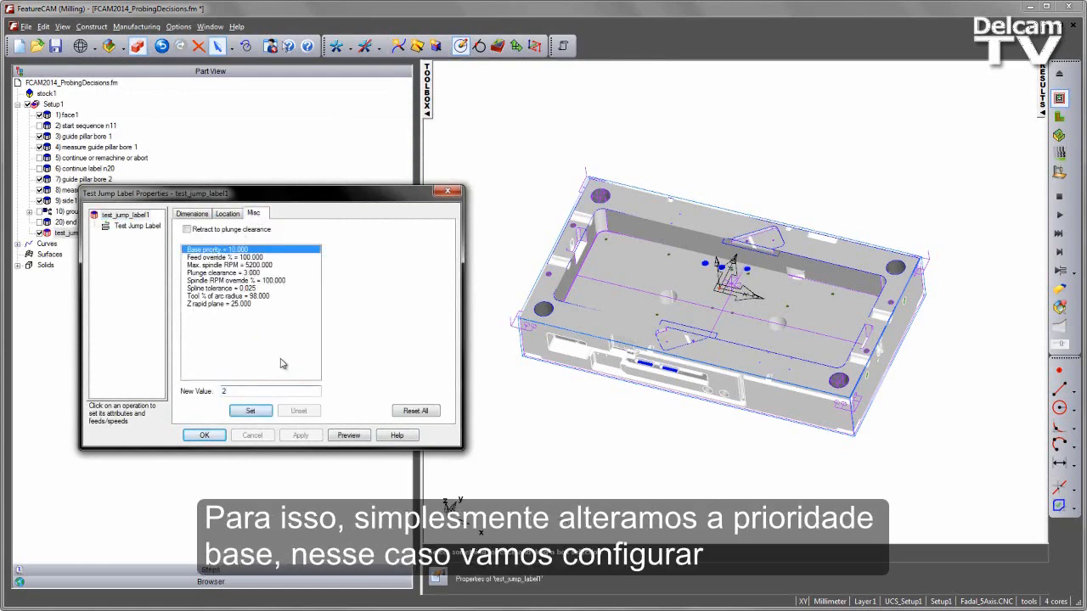
left_click(251, 411)
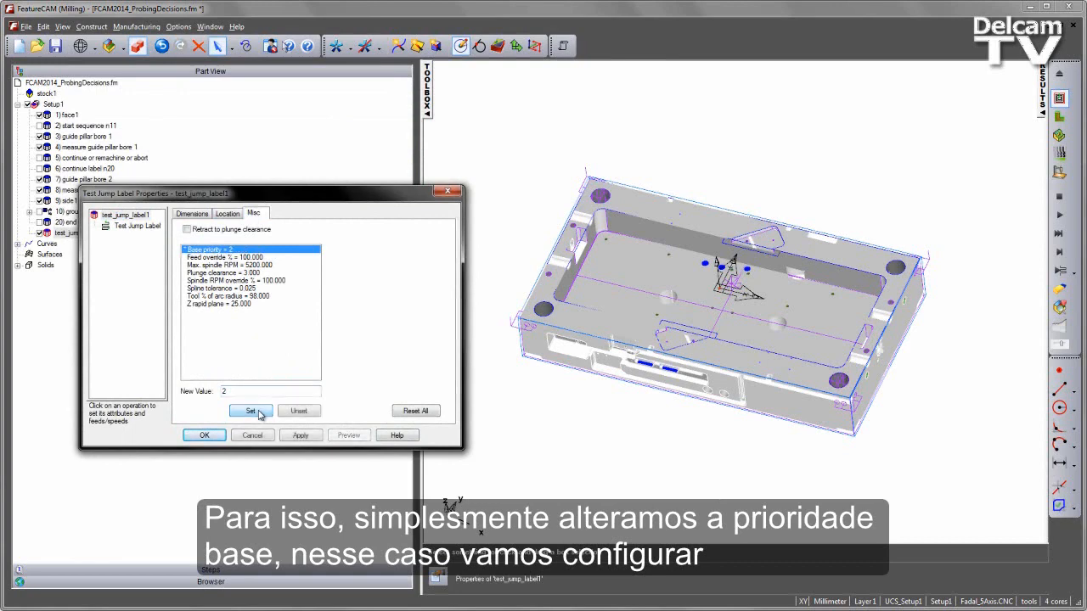
left_click(307, 436)
left_click(204, 435)
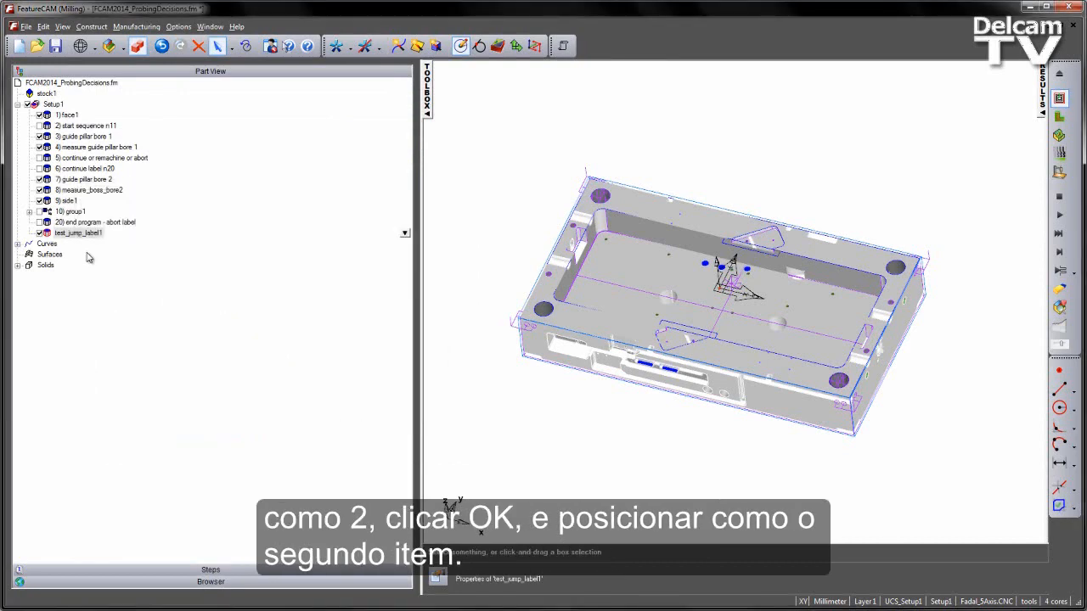
left_click_drag(76, 234, 72, 127)
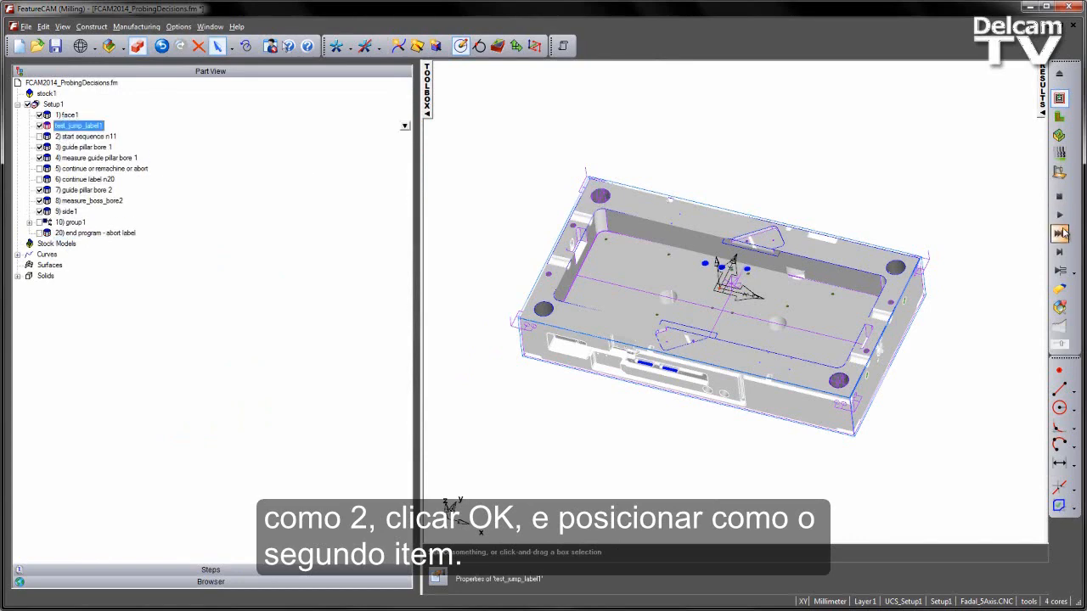
Step: Simulate the toolpaths again and examine the Test Jump Label block that follows the facing operation in the NC code
left_click(1059, 235)
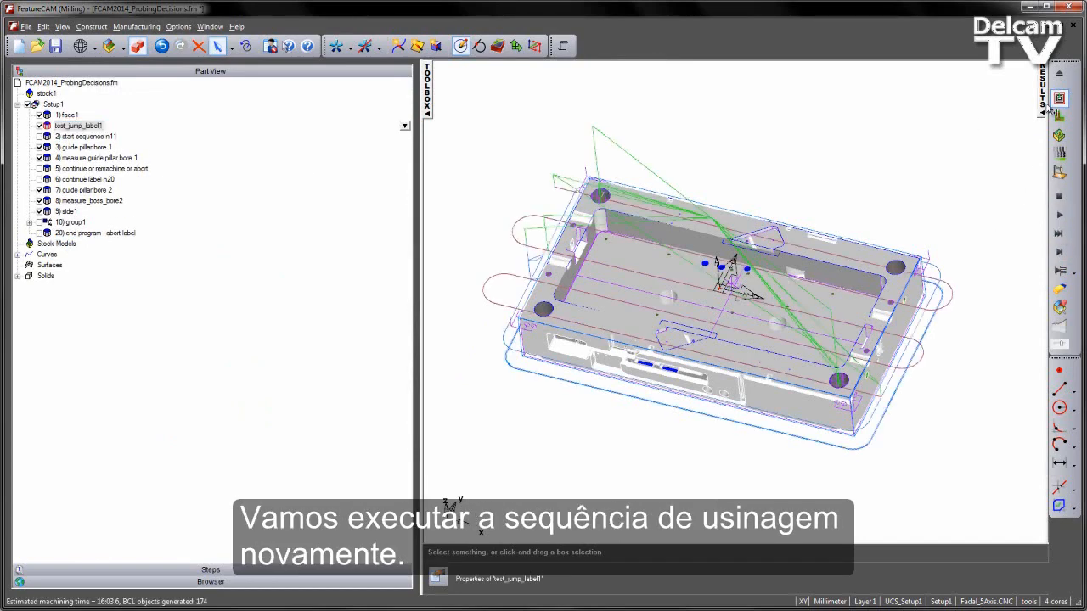
left_click(1058, 98)
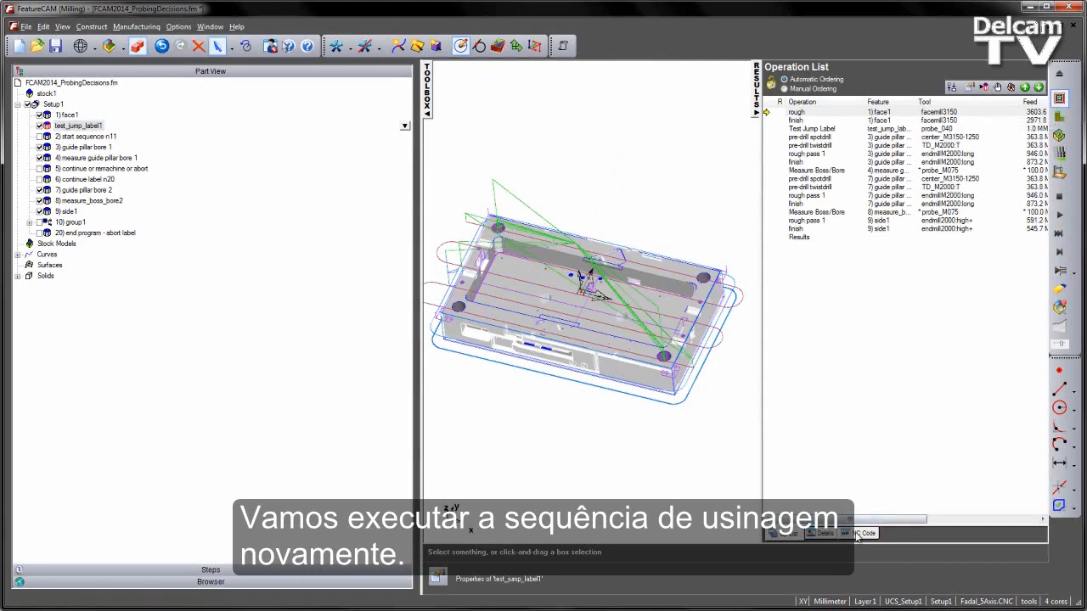
left_click(862, 533)
scroll(733, 265, "down", 7)
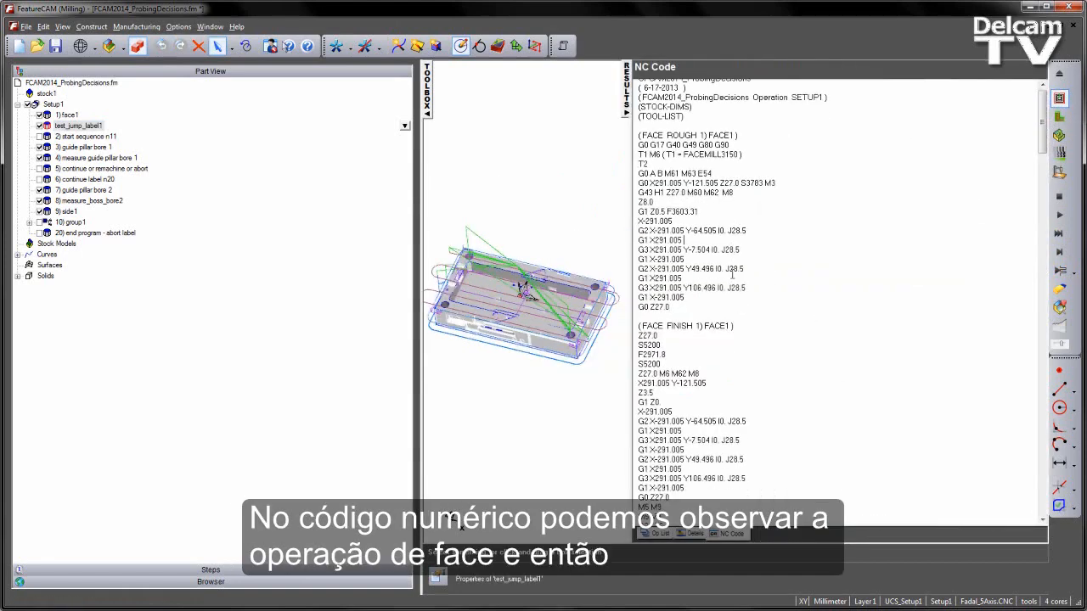
scroll(712, 293, "down", 4)
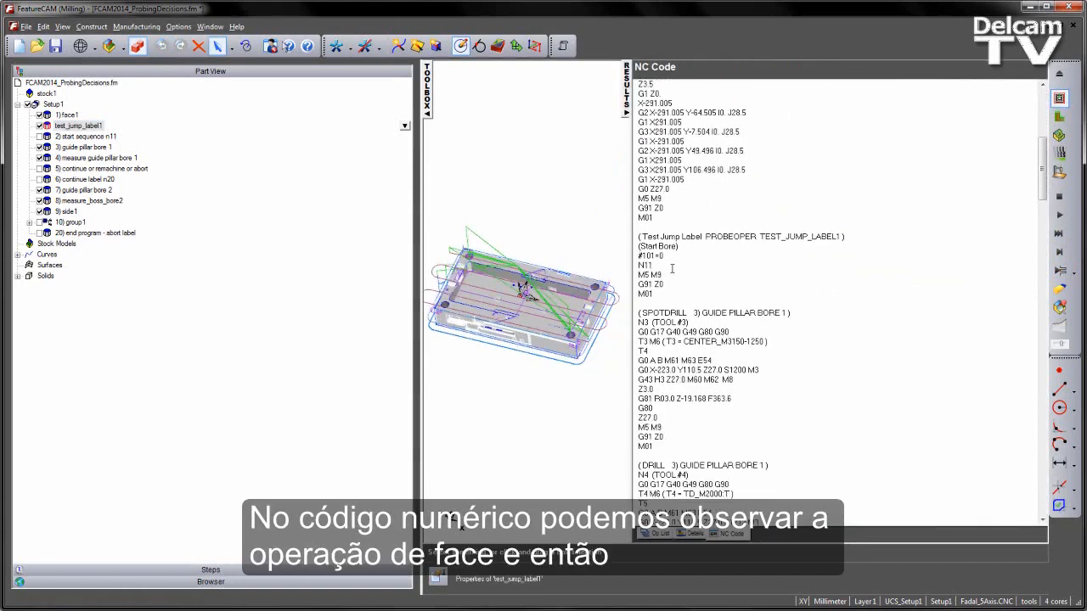
left_click_drag(673, 267, 619, 243)
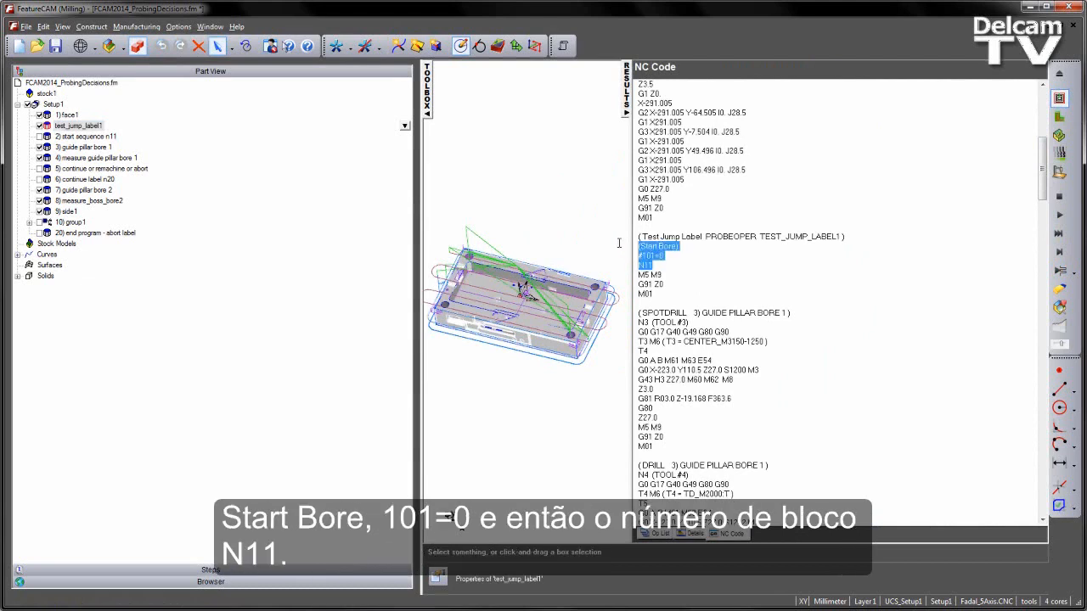
left_click(670, 256)
left_click_drag(658, 265, 634, 270)
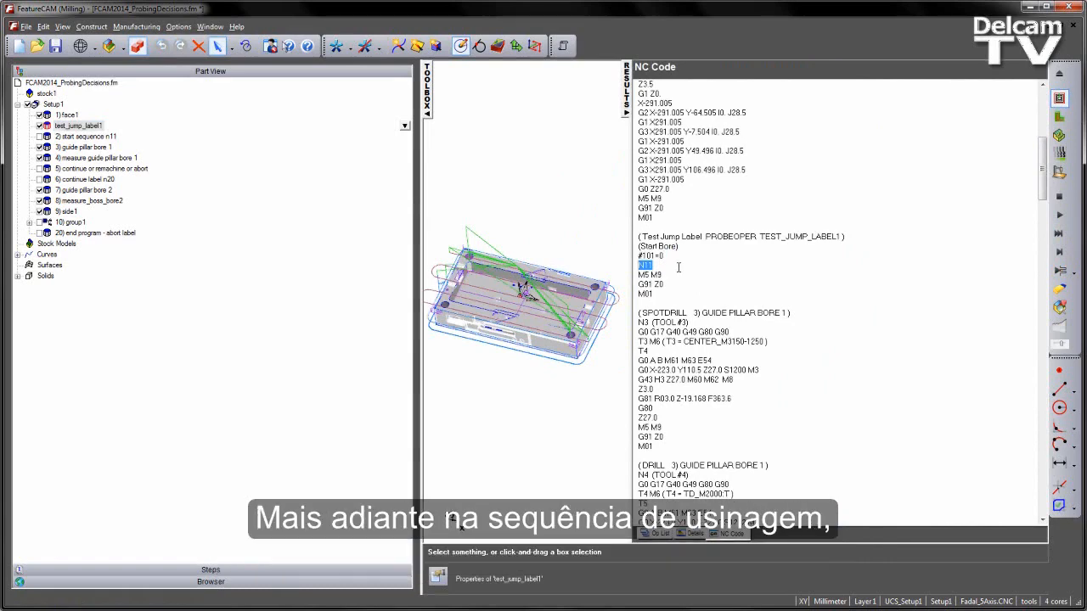
Step: Examine the Measure Boss/Bore block for guide pillar bore 1 in the NC code and close the results
scroll(675, 270, "down", 20)
scroll(677, 269, "down", 3)
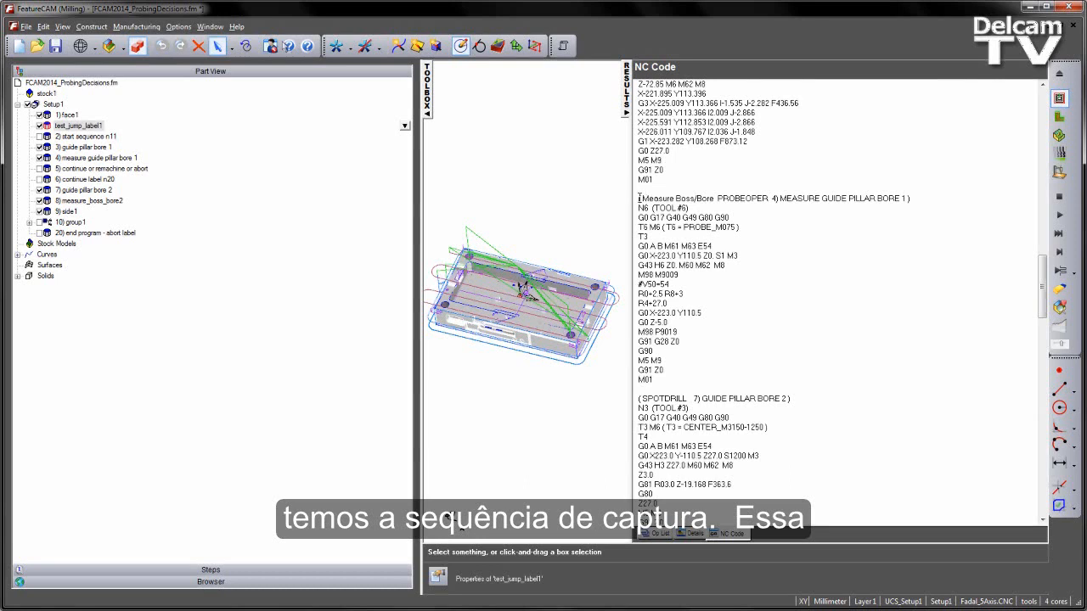
left_click_drag(639, 198, 807, 387)
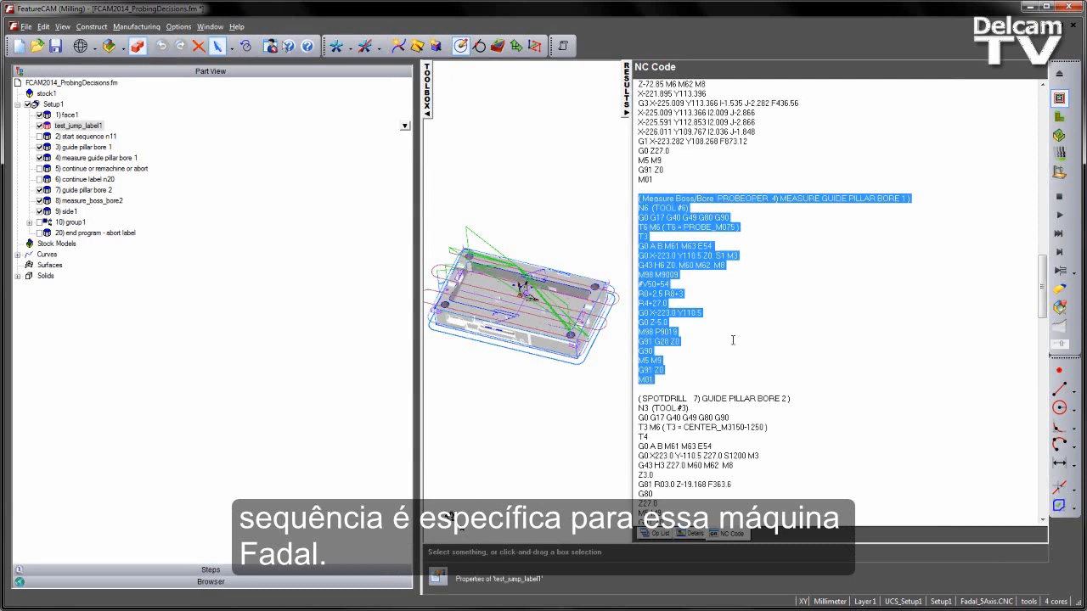
left_click(687, 376)
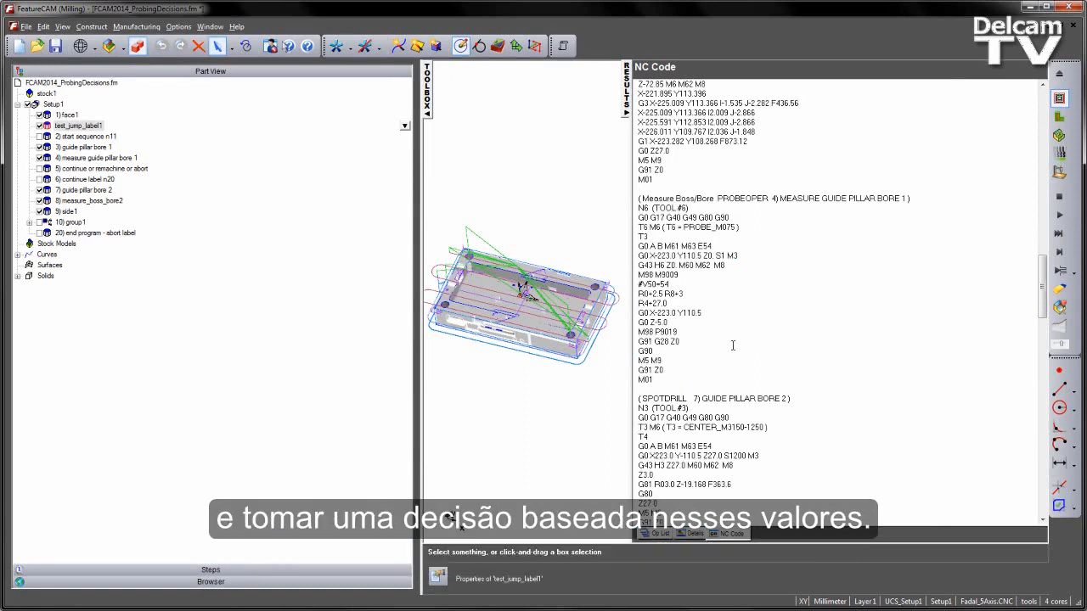
left_click(626, 105)
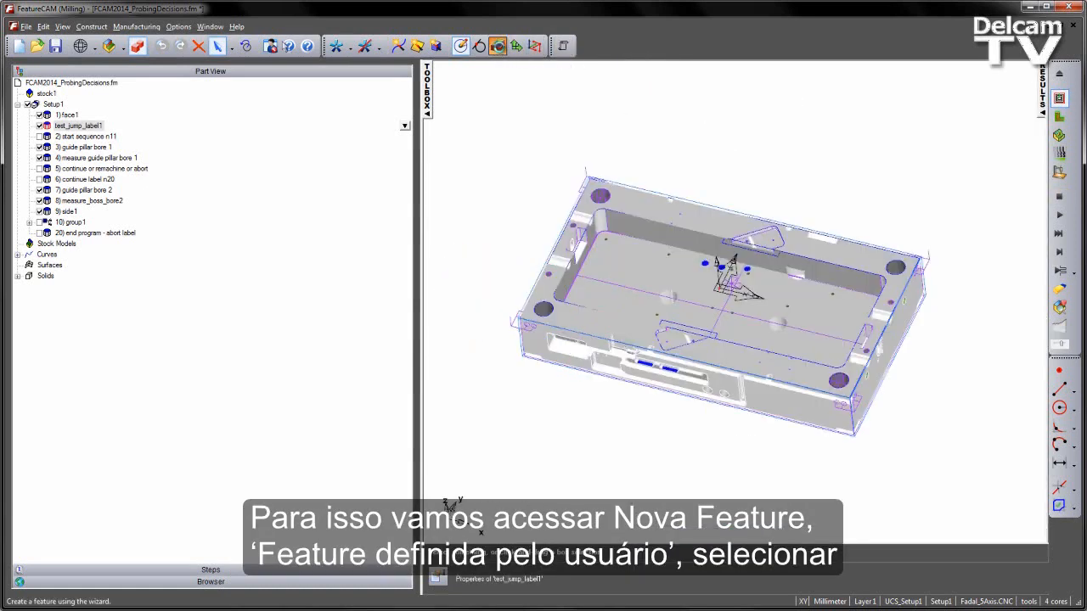
Step: Start a new user-defined feature of the Test Abort/Continue/Remachine type and look through its dimensions
left_click(497, 46)
left_click(419, 234)
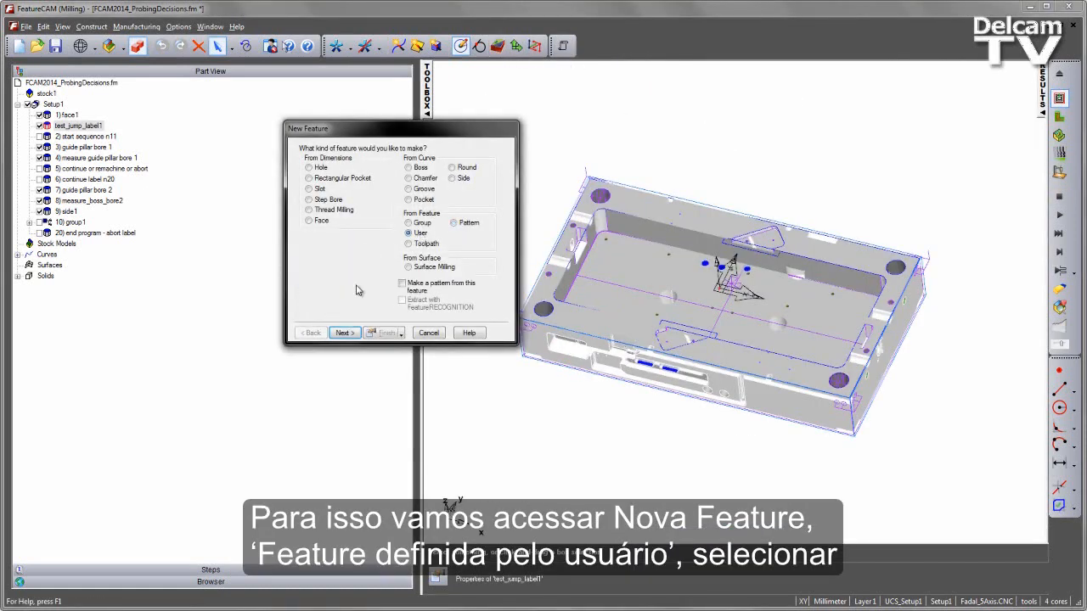
left_click(343, 333)
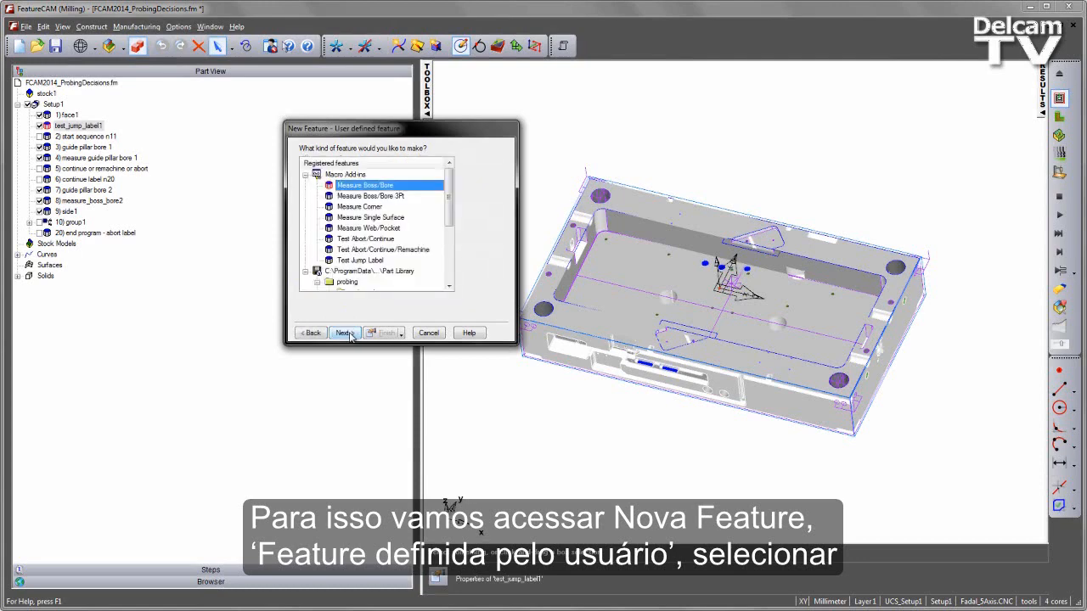
left_click(353, 250)
left_click(352, 335)
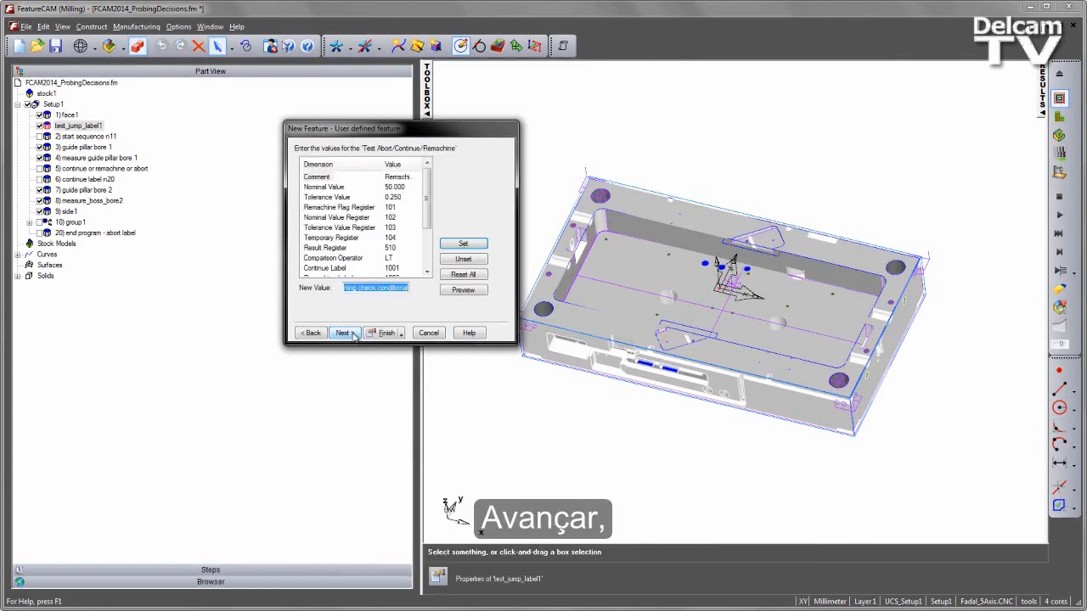
mouse_move(427, 204)
left_mouse_down()
mouse_move(428, 259)
mouse_move(431, 191)
left_mouse_up()
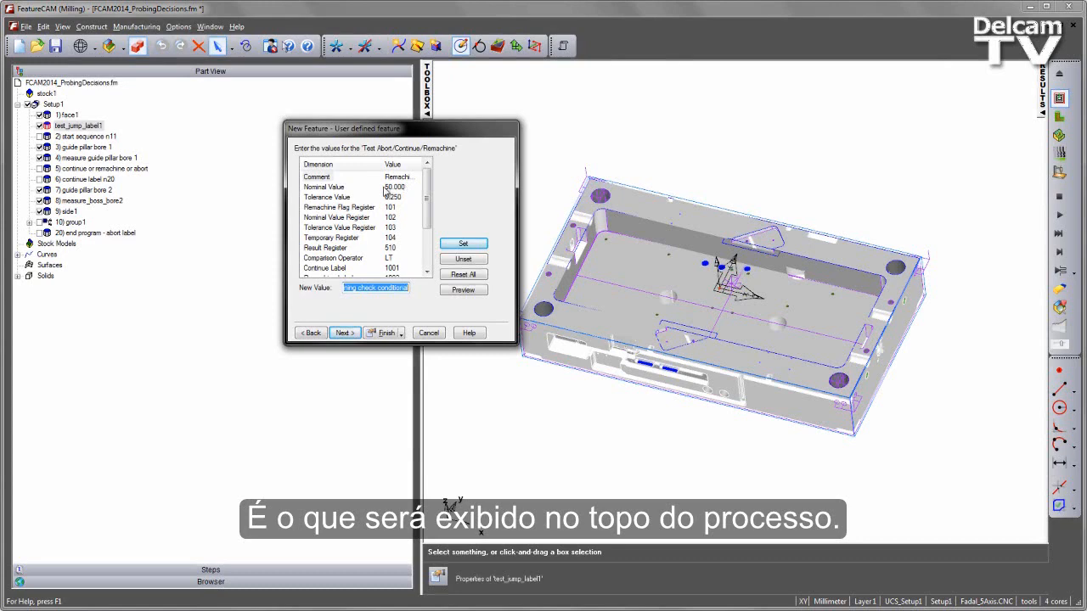
Step: Set the Nominal Value to 27 mm by picking the same diameter as the bore in the part's upper-left corner
left_click(323, 187)
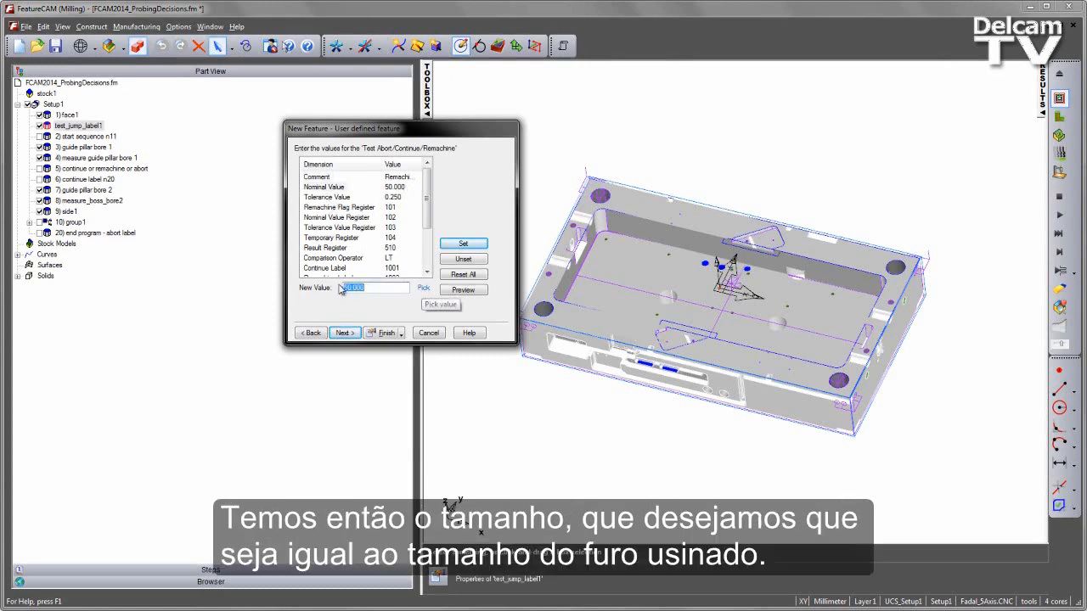
left_click(423, 288)
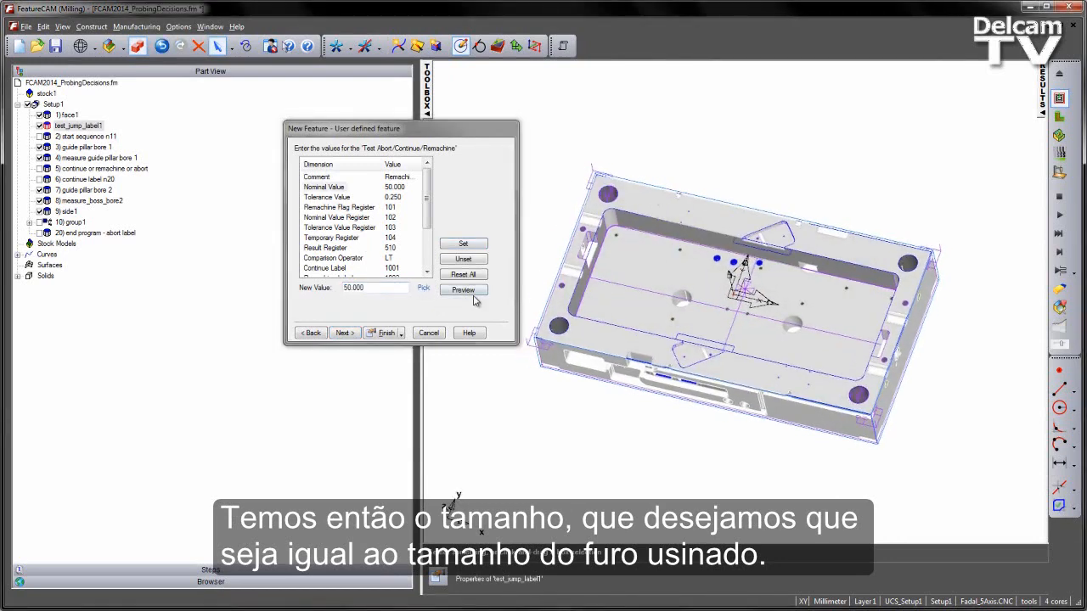
left_click(424, 288)
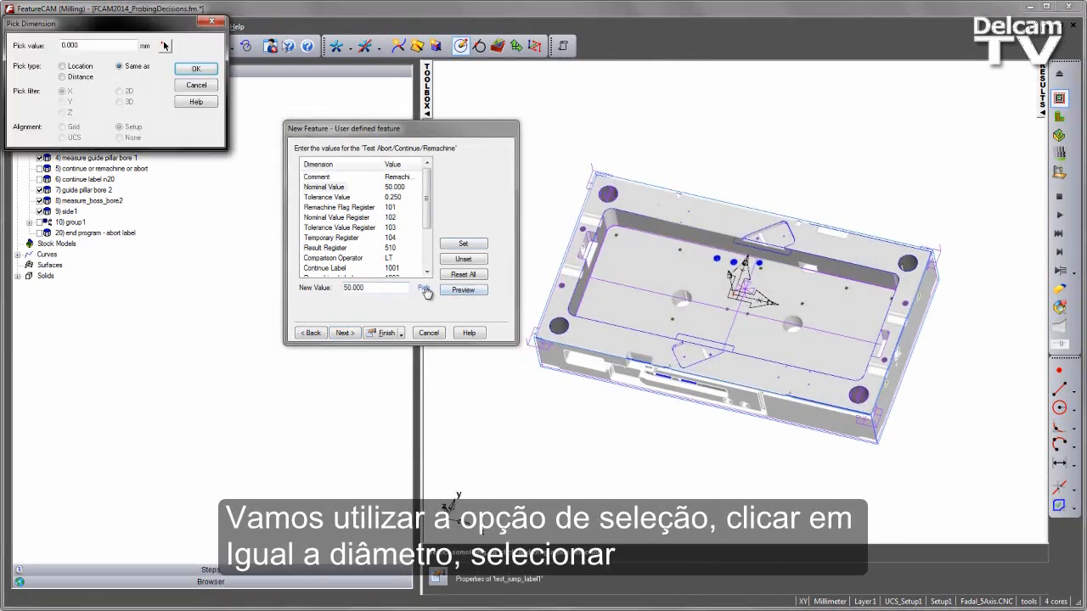
left_click(120, 67)
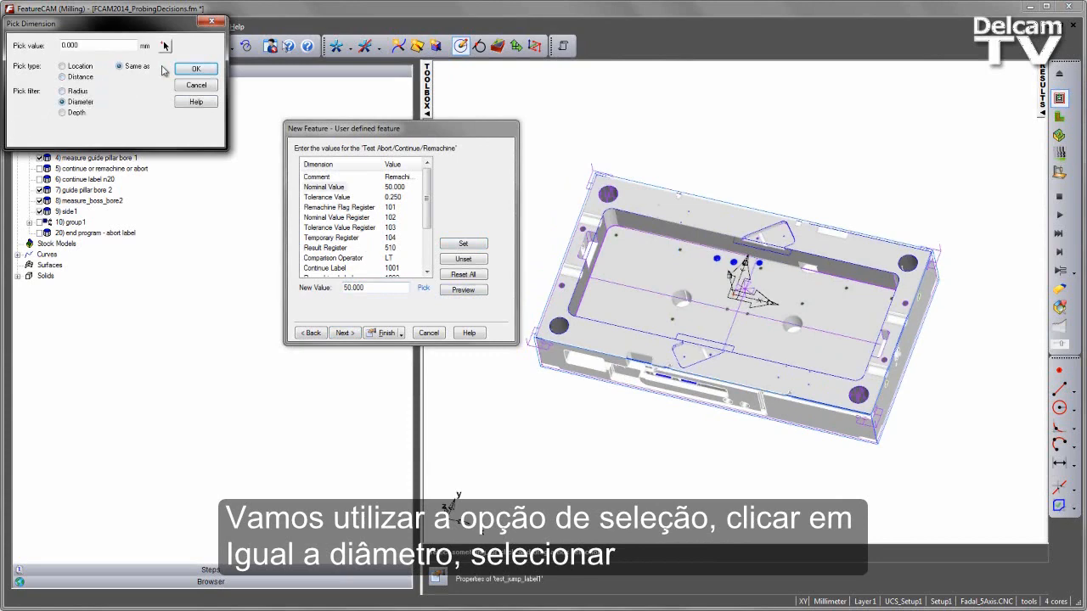
left_click(166, 46)
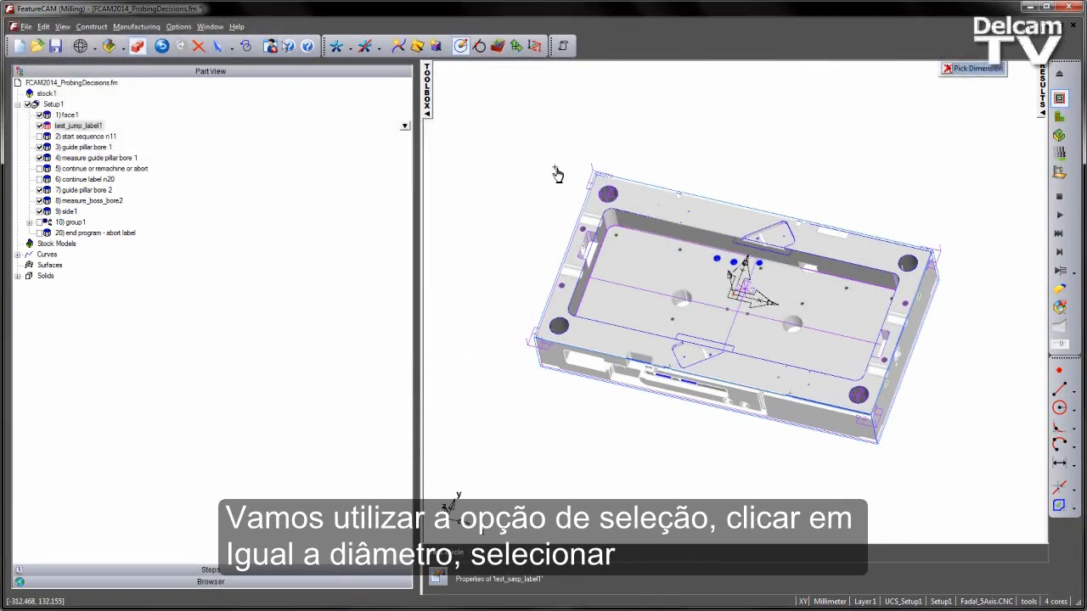
left_click(608, 194)
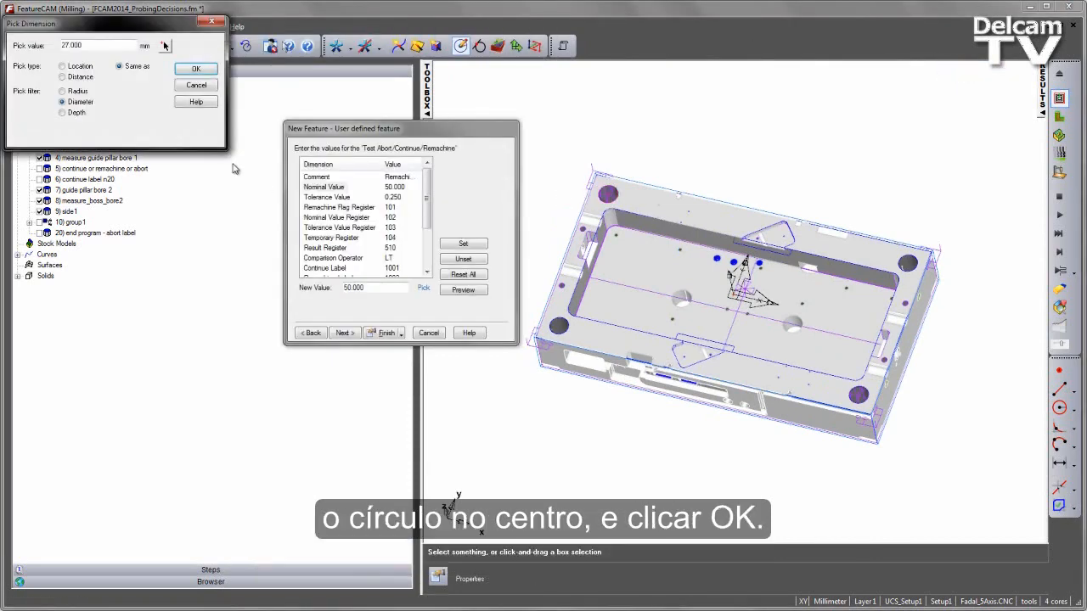
left_click(196, 69)
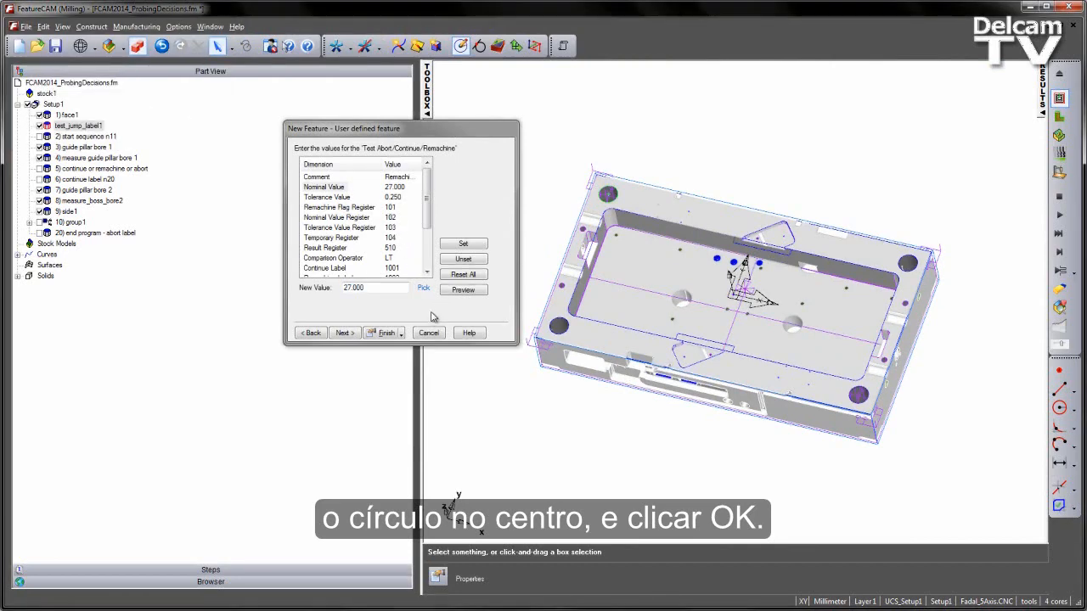
Step: Set the Tolerance Value of the Test Abort/Continue/Remachine feature to 0.05 mm
left_click(332, 198)
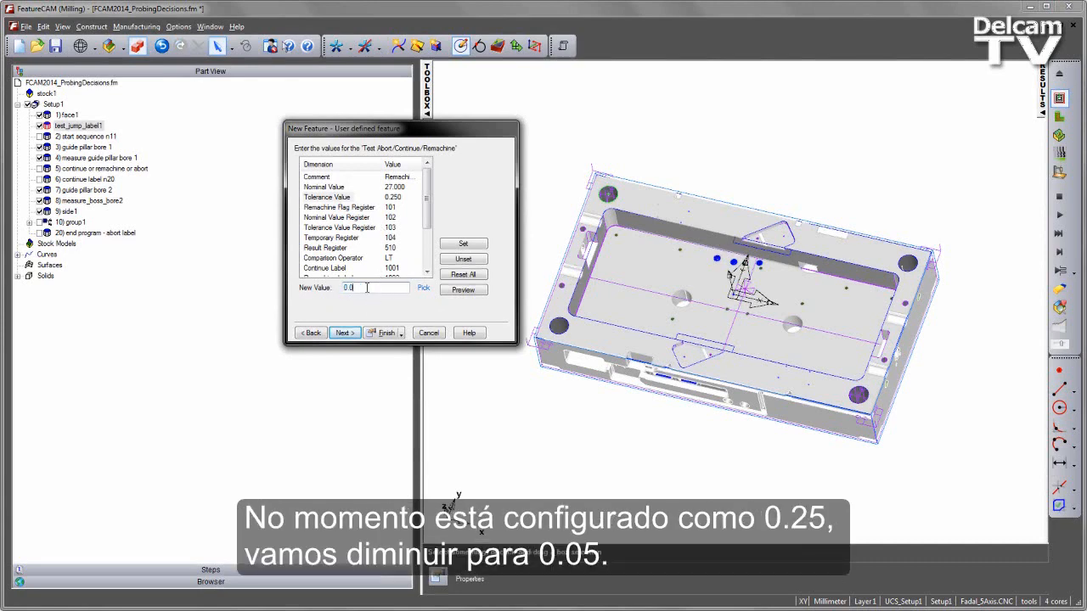
type("0.05")
left_click(463, 244)
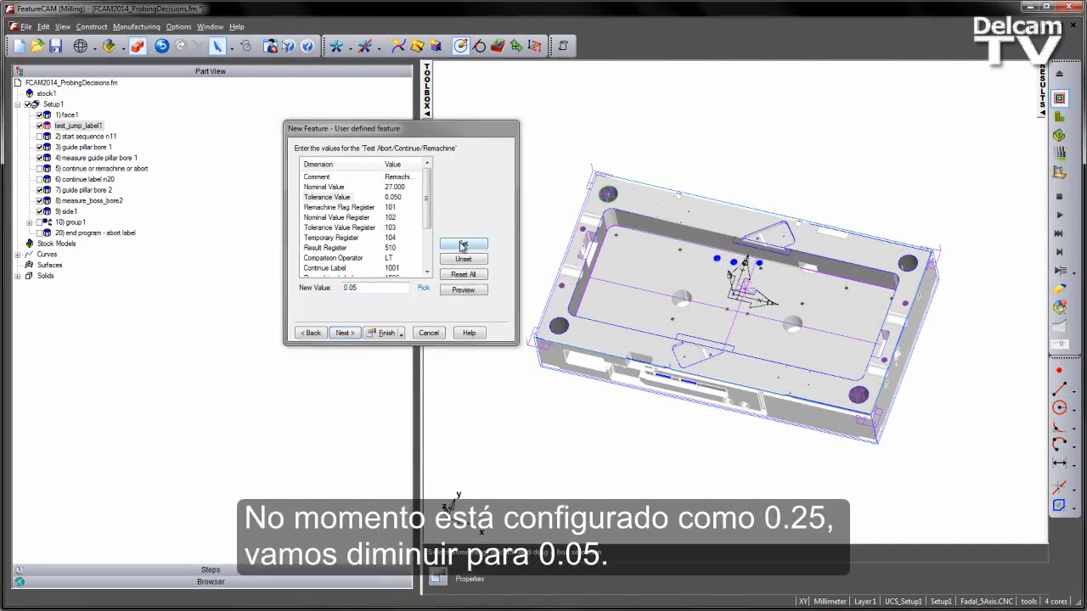
Step: Review the register entries, and set the Temporary Register to 103 and the Tolerance Value Register to 104
left_click(352, 208)
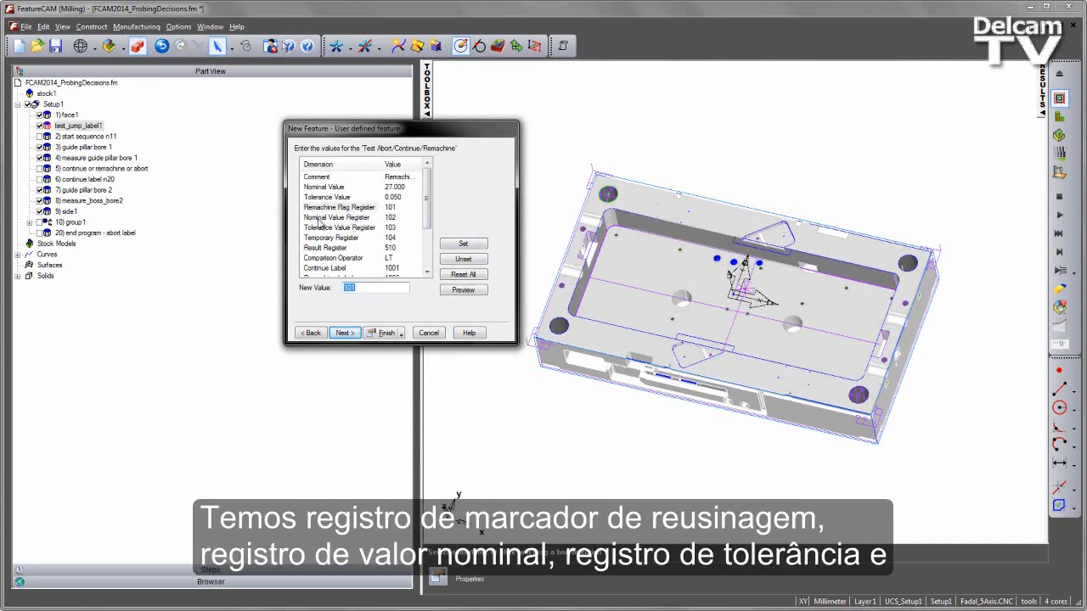
left_click(320, 219)
left_click(331, 227)
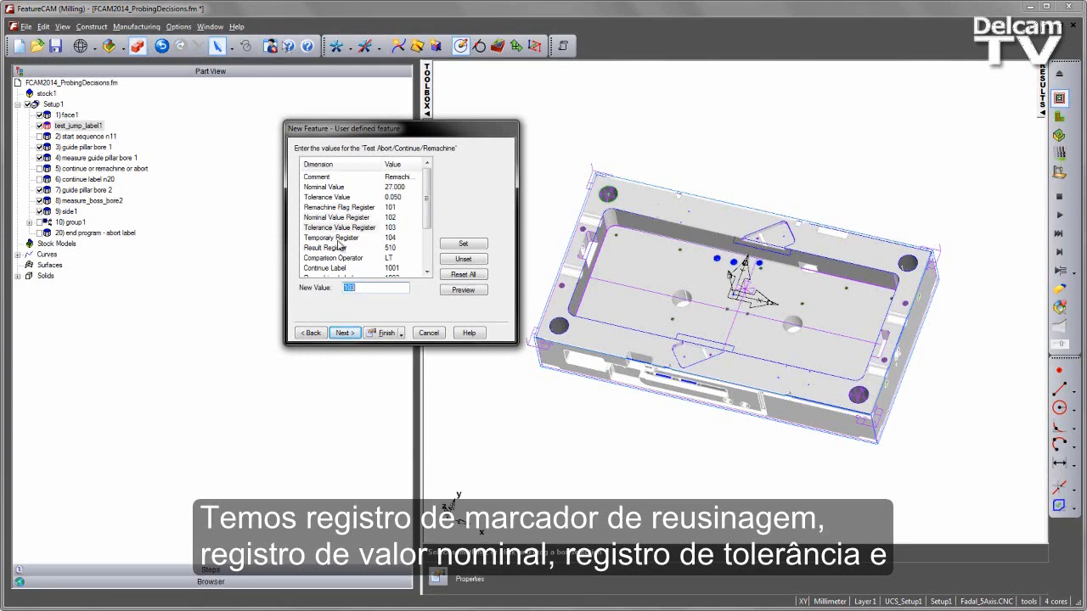
left_click(340, 239)
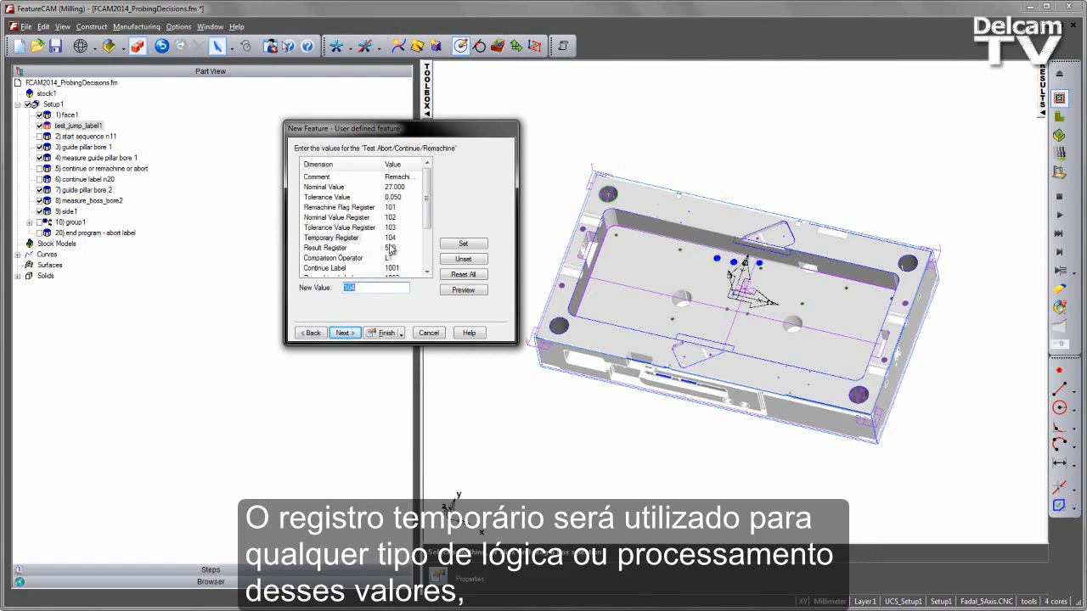
type("103")
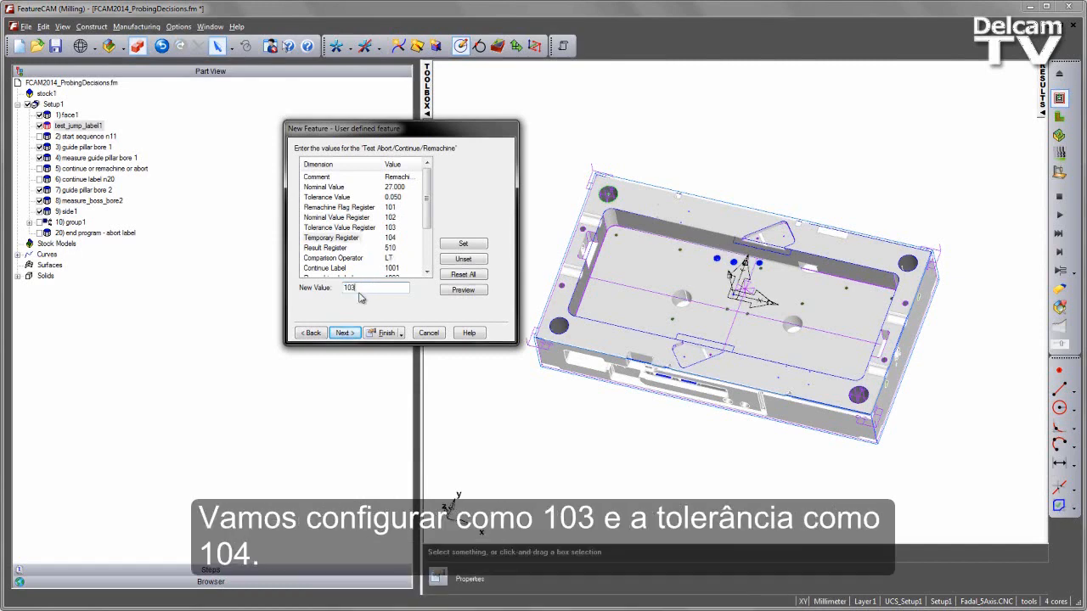
left_click(462, 243)
left_click(356, 228)
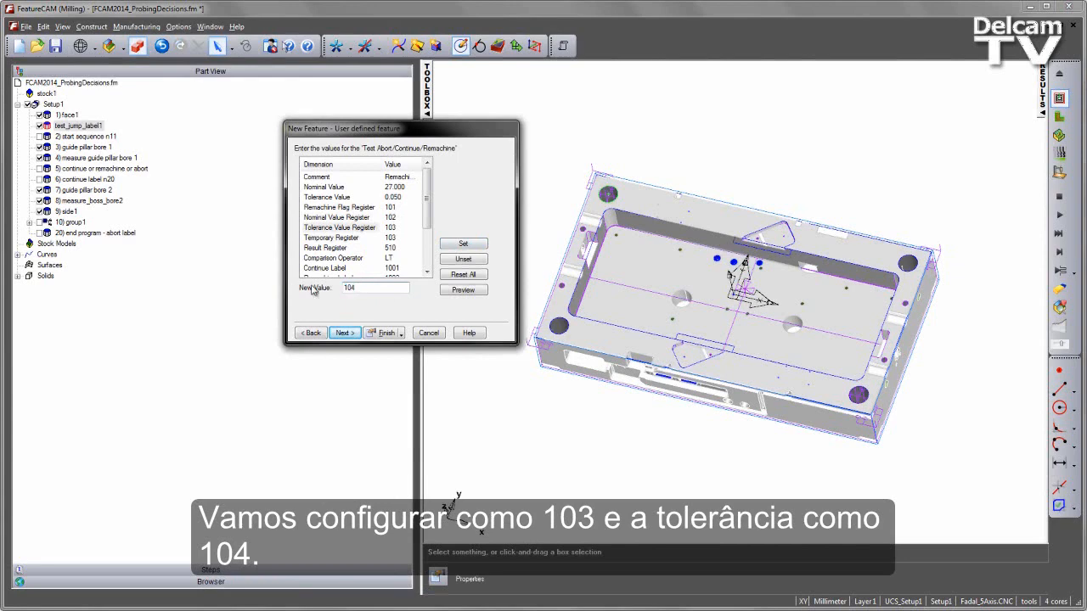
left_click(462, 244)
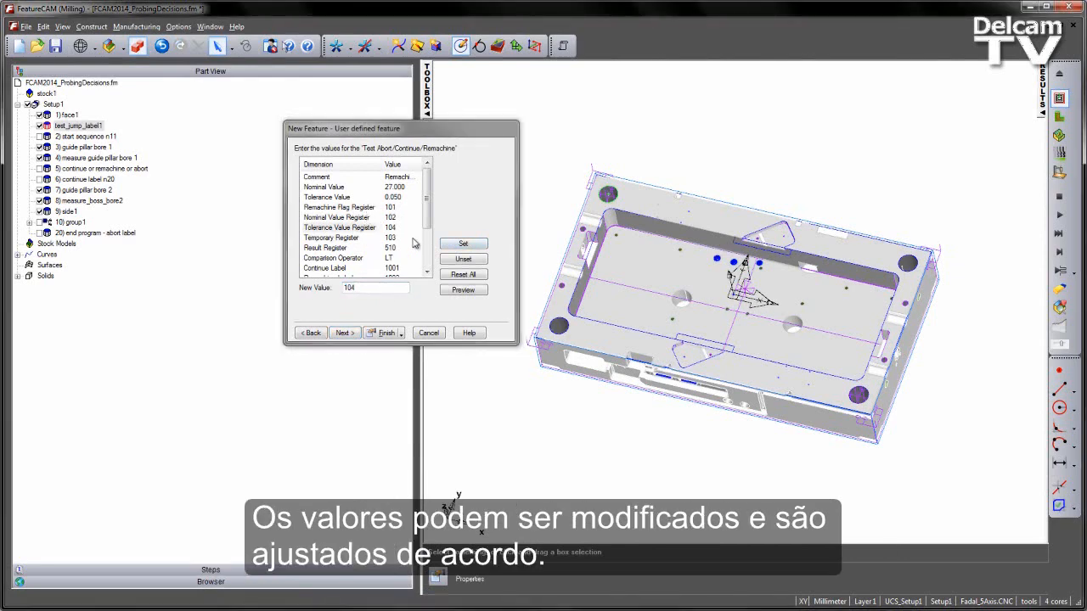
Step: Review the register entries, the Comparison Operator and the Continue, Remachine and Size Error label entries of the feature
left_click(336, 217)
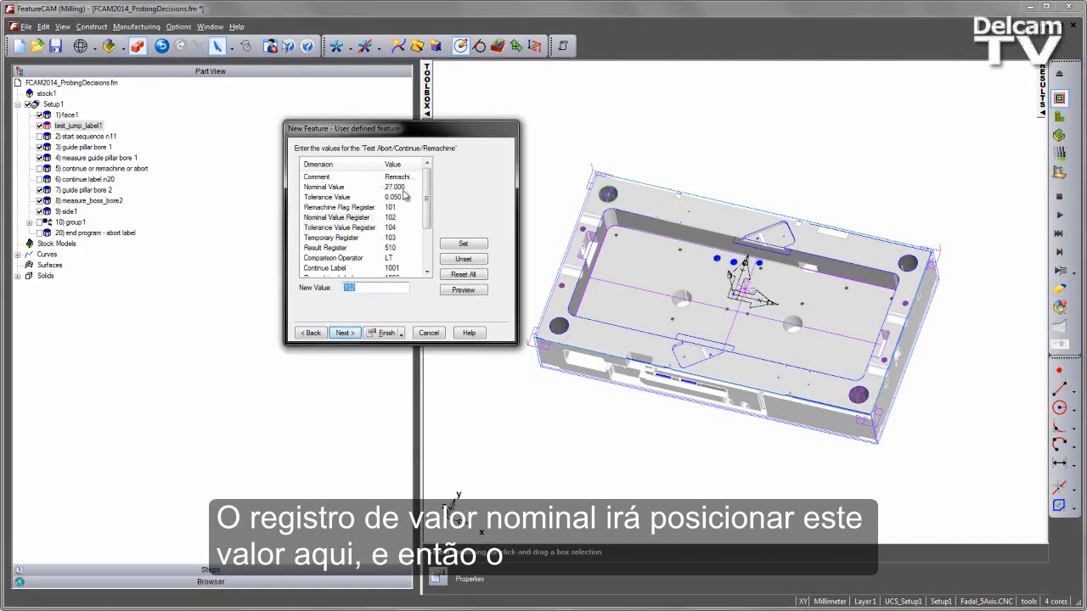
left_click(339, 209)
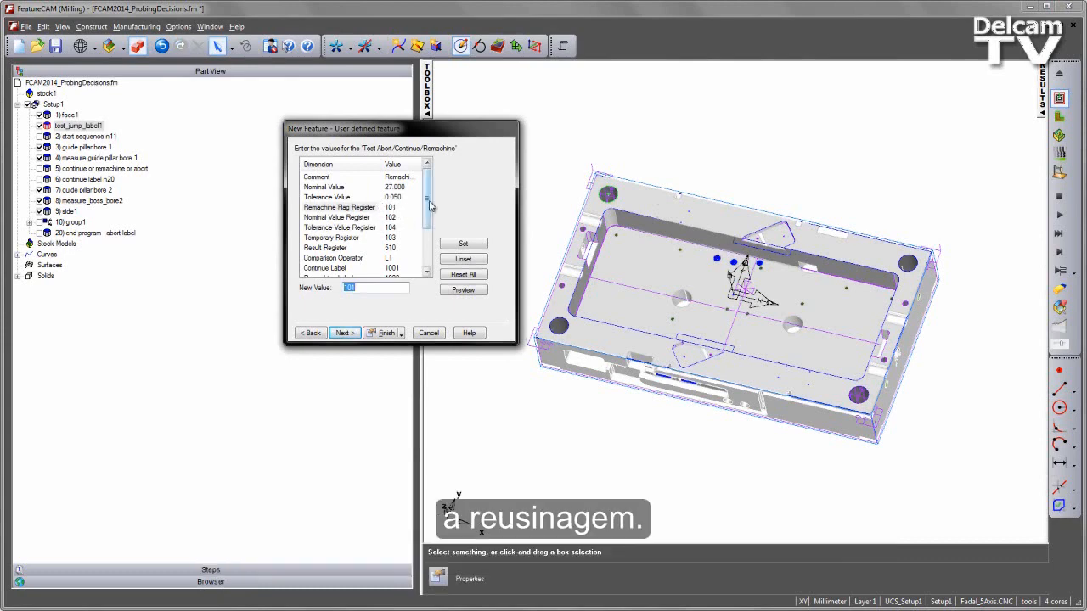
left_click_drag(427, 202, 429, 228)
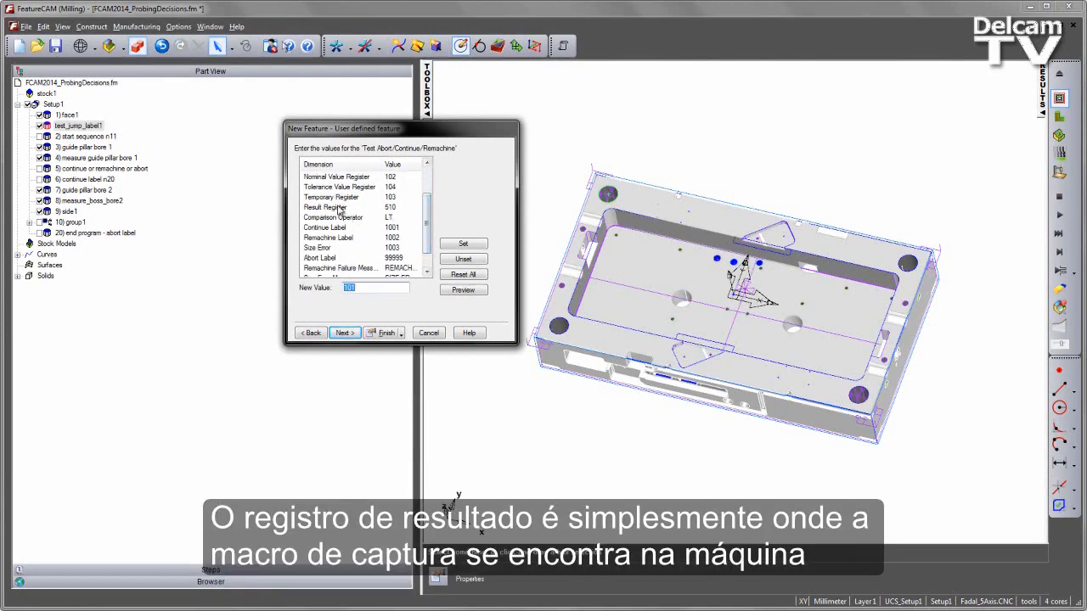
left_click(390, 209)
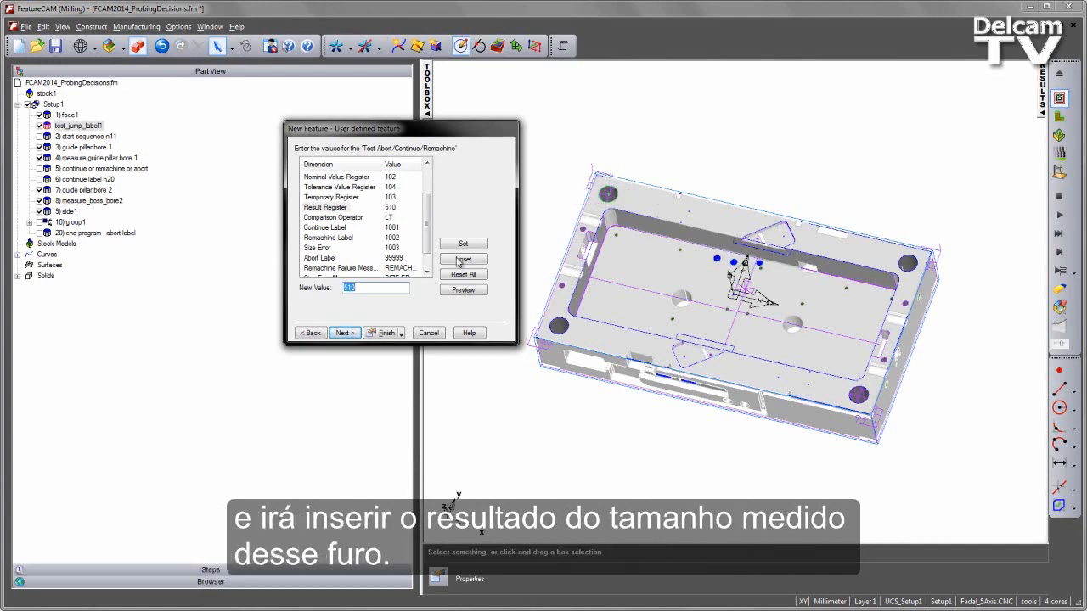
left_click(334, 217)
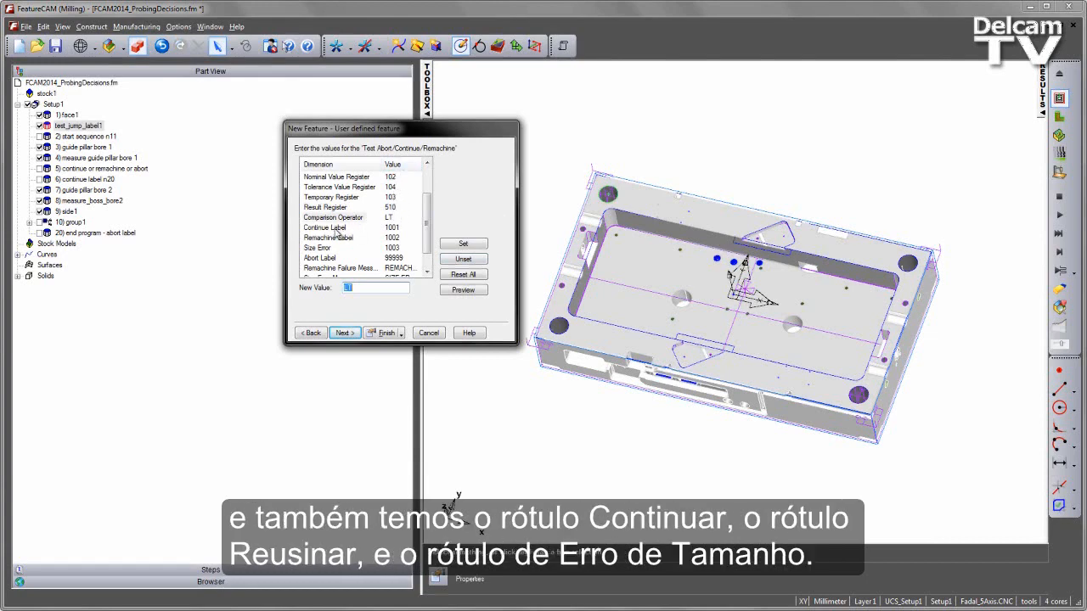
left_click(335, 228)
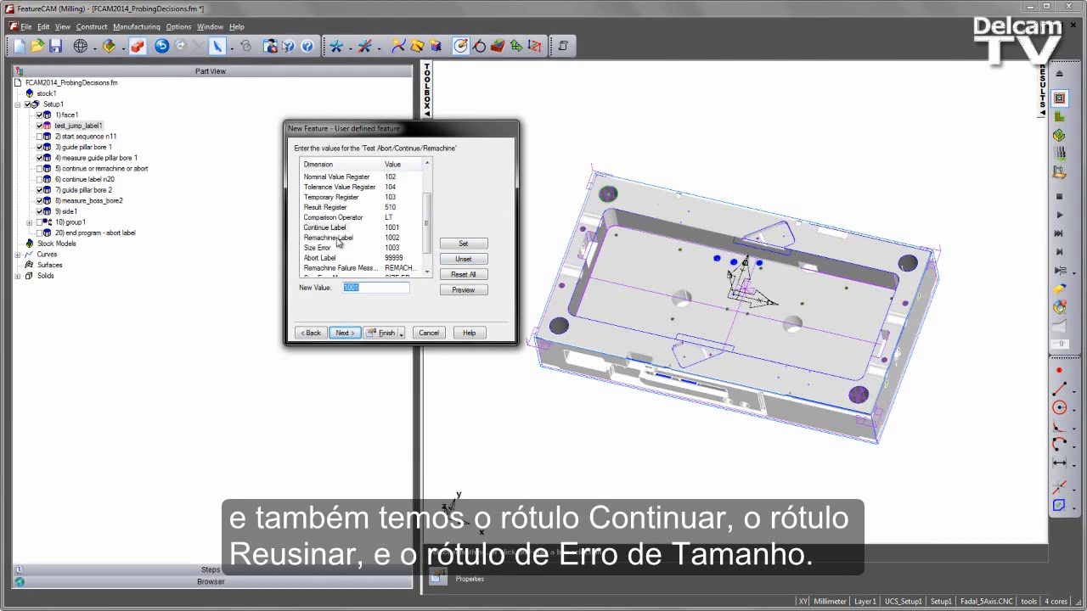
left_click(336, 240)
left_click(335, 247)
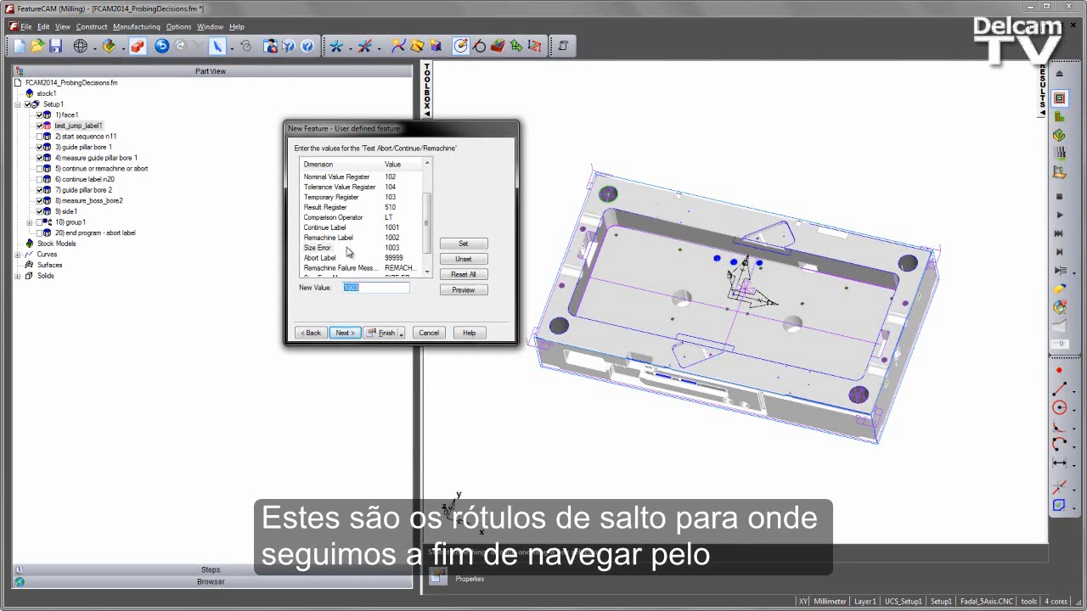
left_click(332, 229)
left_click(332, 248)
Step: Set the Continue Label to 12, the Remachine Label to 11 and the Size Error label to 13
left_click(339, 228)
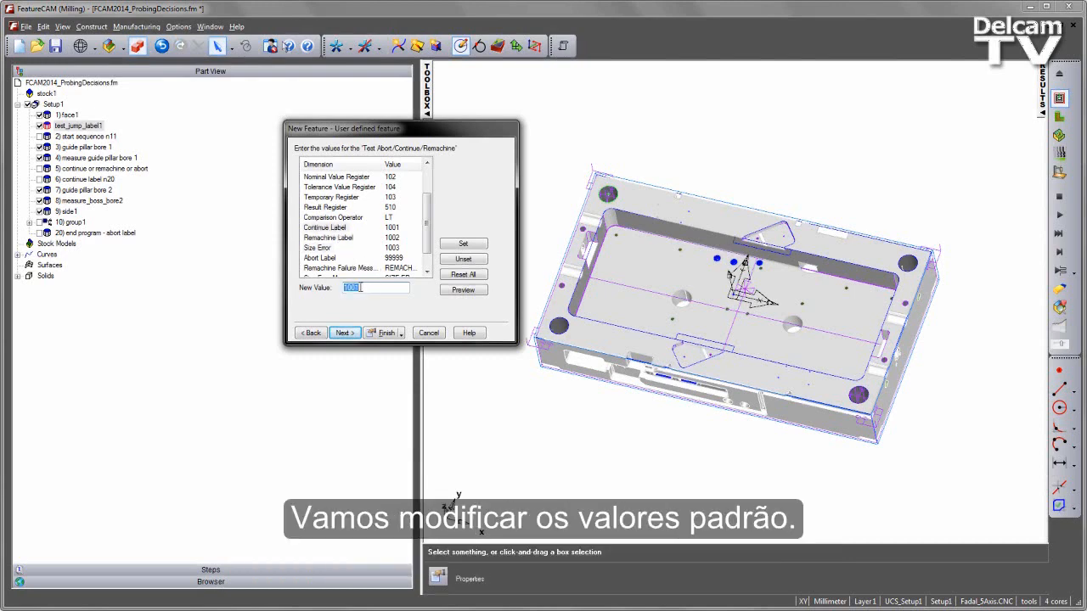
type("12")
left_click(463, 244)
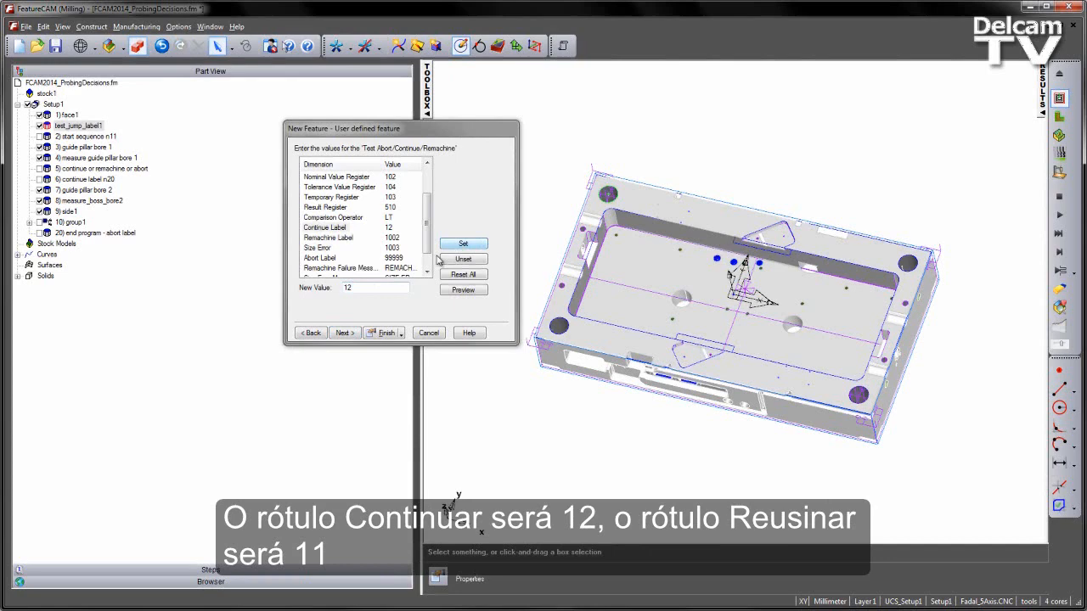
left_click(332, 239)
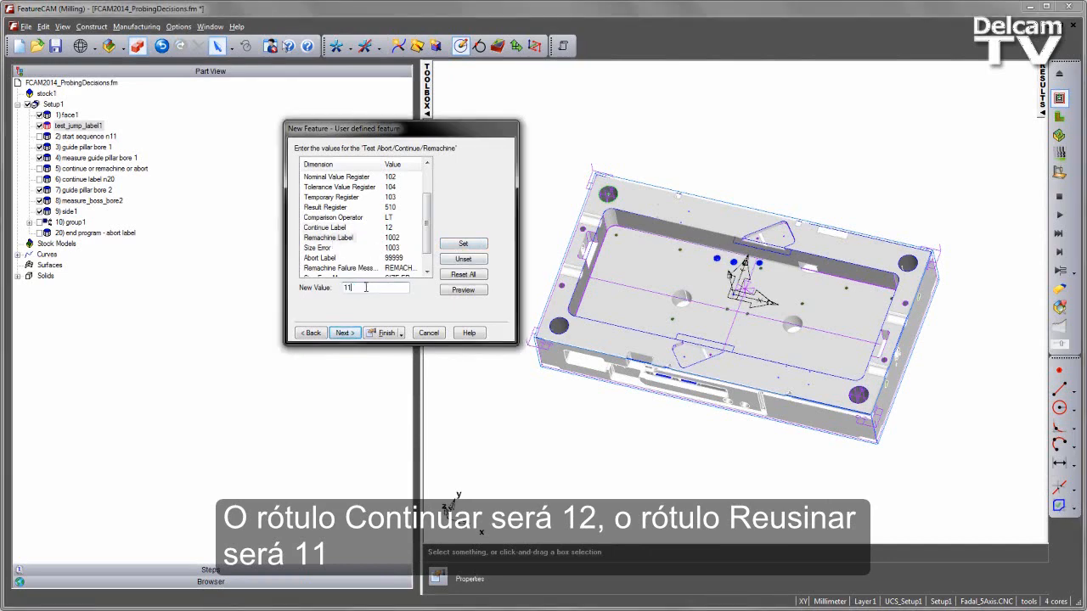
left_click(466, 244)
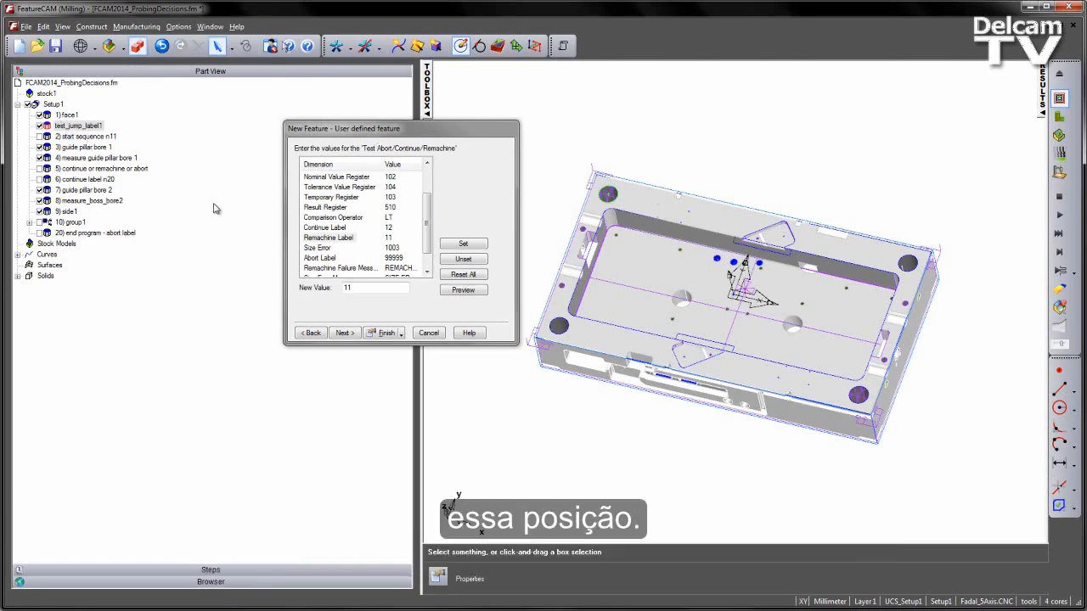
left_click(316, 248)
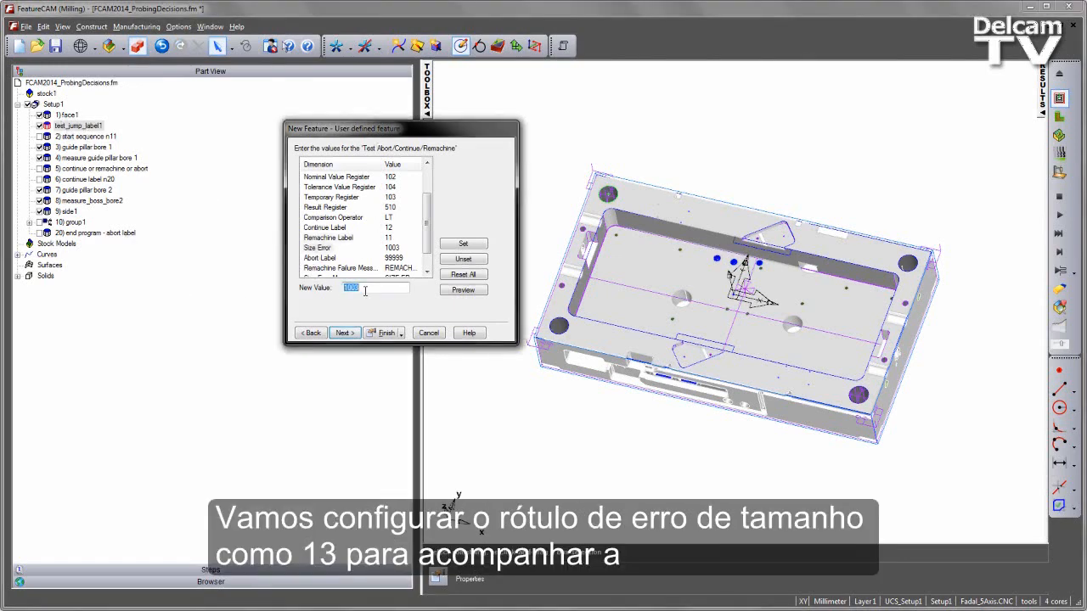
left_click(472, 244)
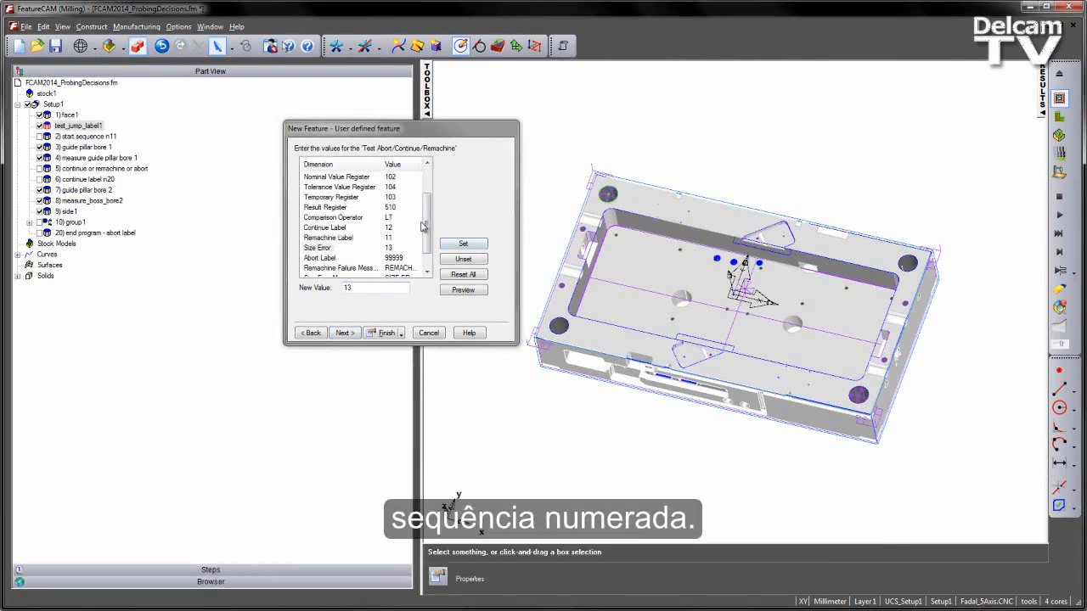
Step: Review the Abort Label and message entries, and finish creating the Test Abort/Continue/Remachine feature
scroll(424, 225, "down", 2)
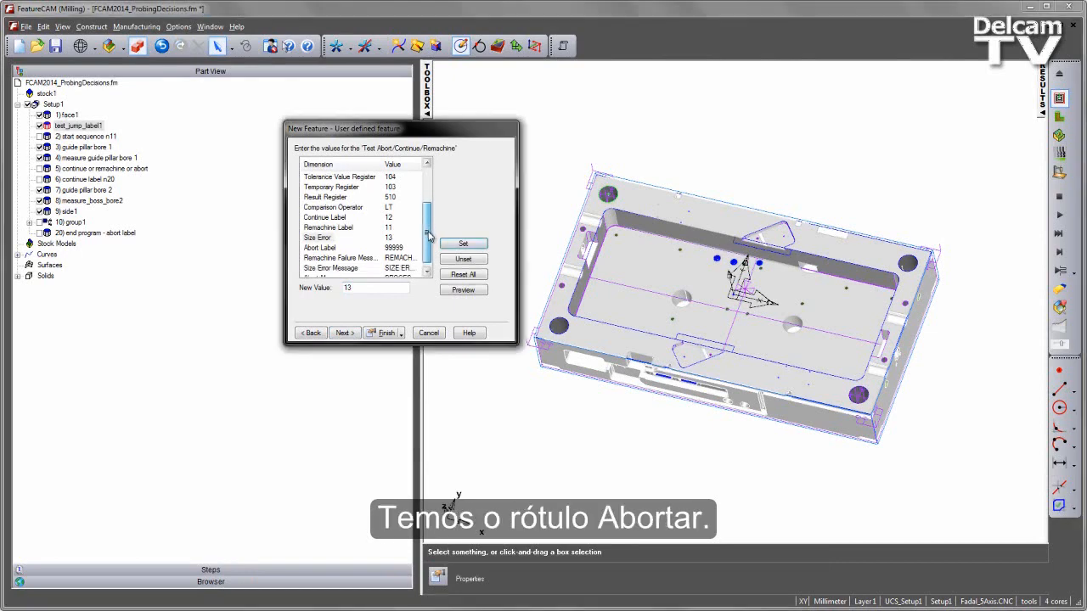
left_click(321, 238)
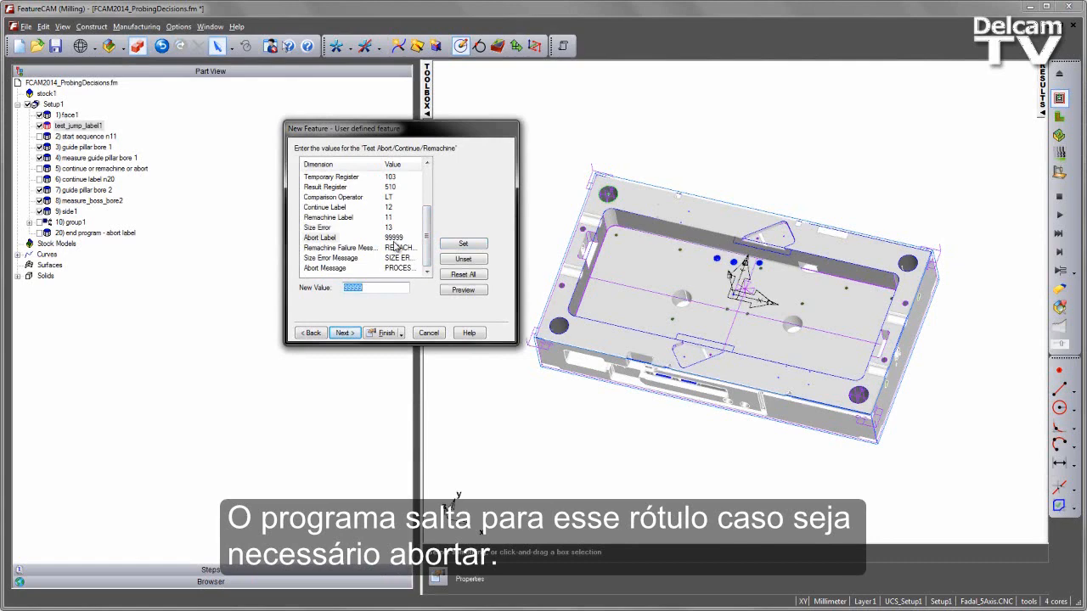
left_click(336, 258)
left_click(327, 267)
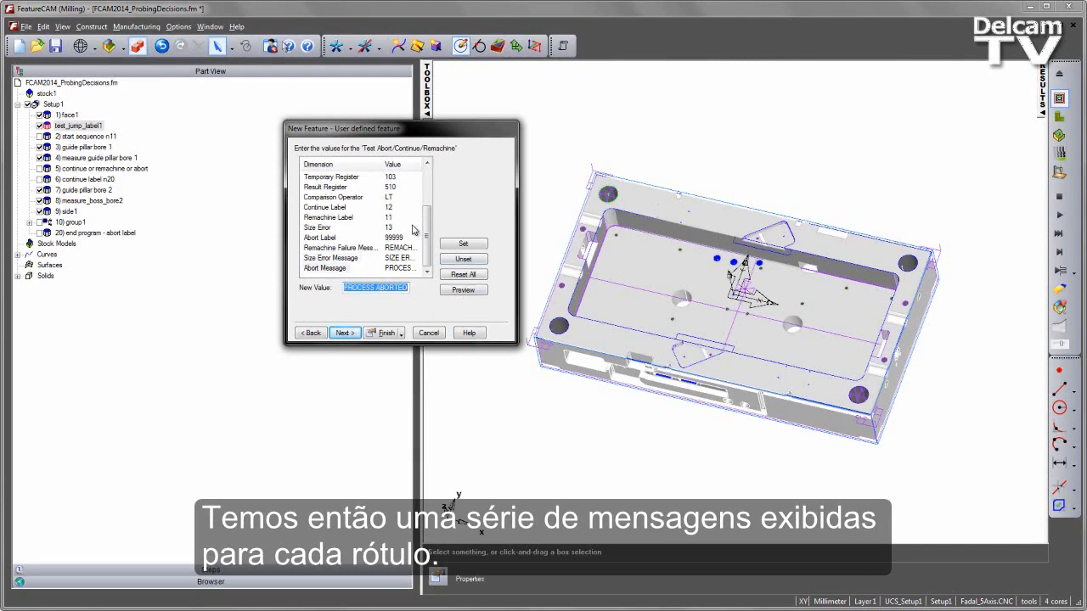
left_click(382, 334)
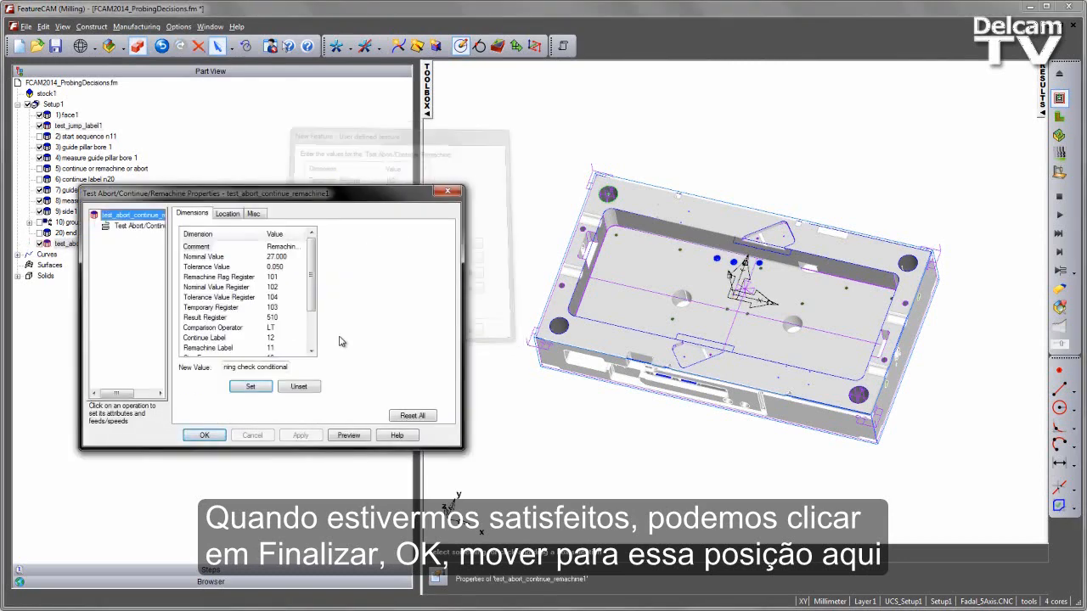
left_click(216, 442)
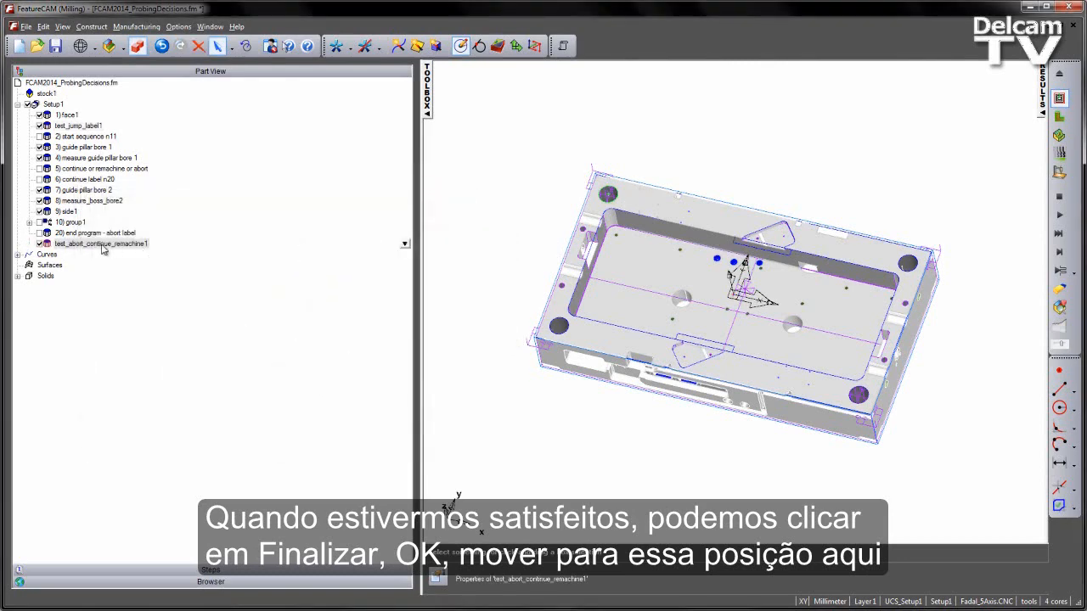
Step: Move the new abort/continue/remachine feature directly after the guide pillar bore 1 measurement and set its base priority to 5
left_click_drag(104, 245, 96, 165)
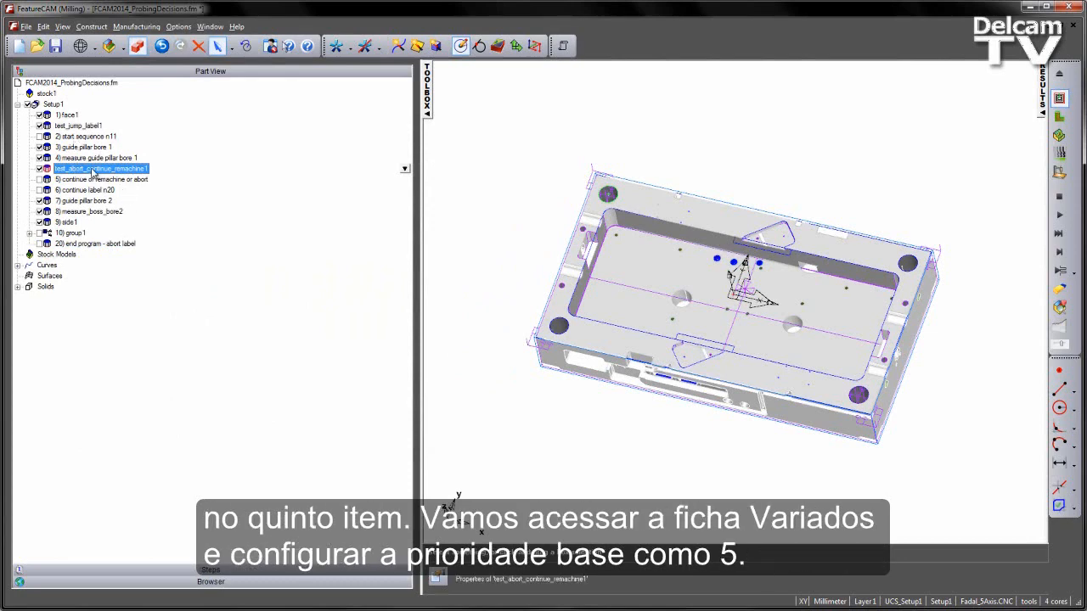
double_click(94, 170)
left_click(253, 213)
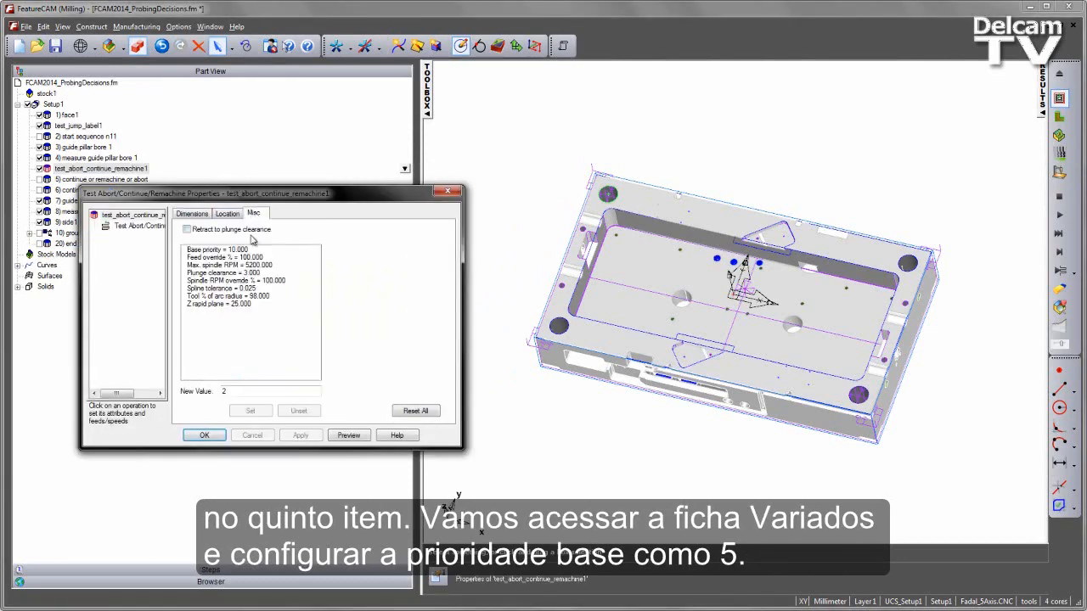
left_click(227, 253)
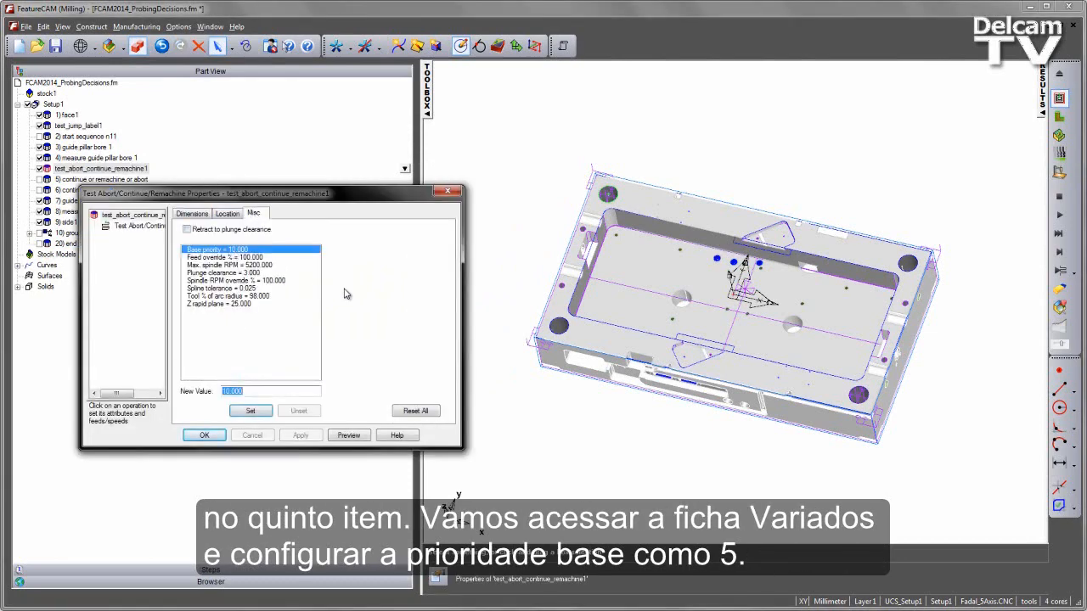
type("5")
left_click(261, 410)
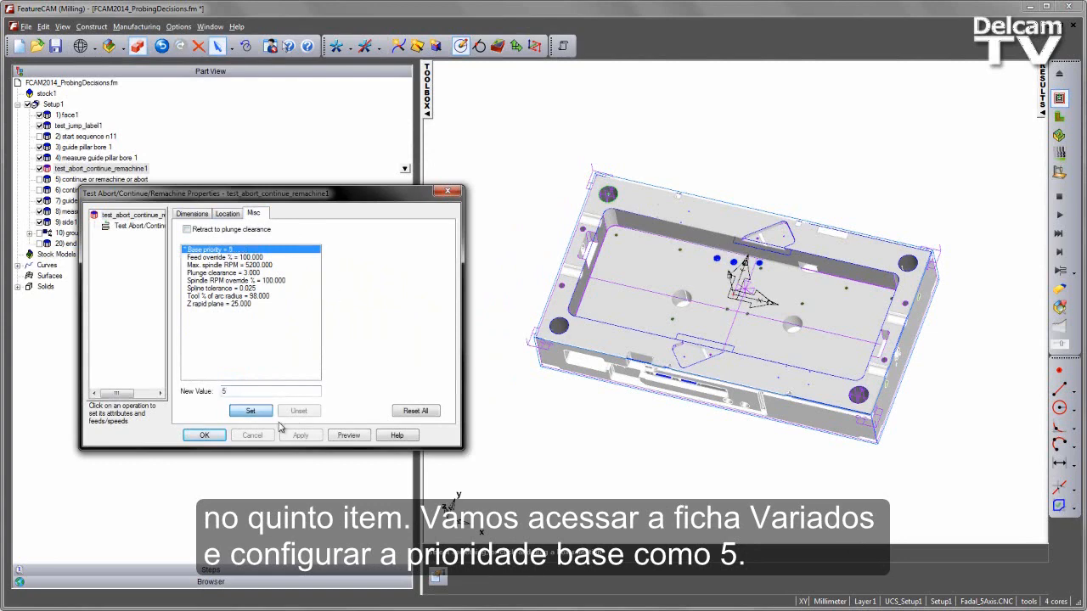
left_click(205, 435)
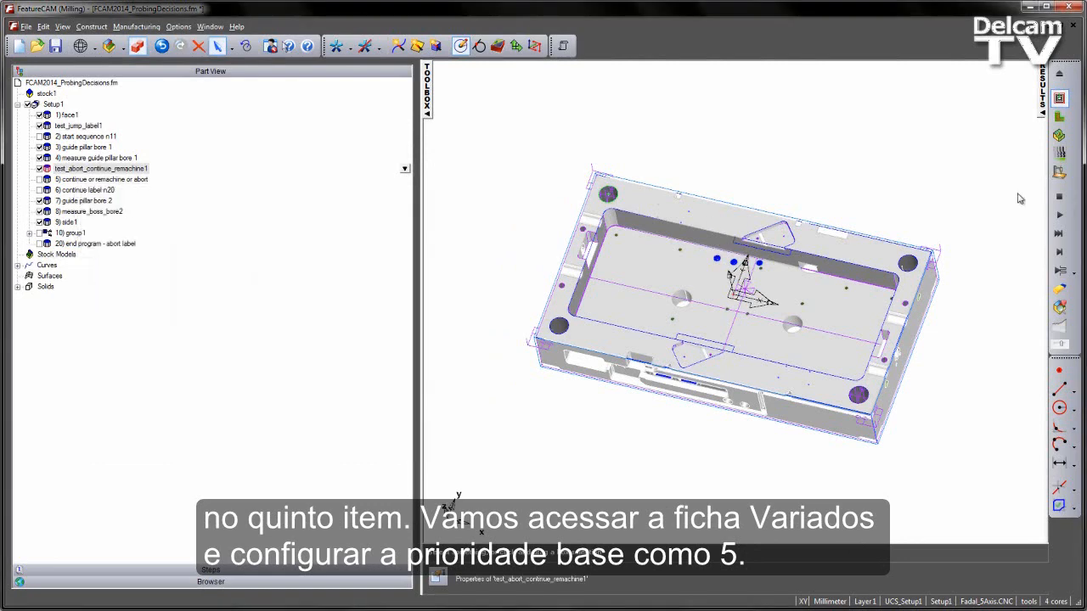
Step: Run the toolpath simulation again and display the generated NC code, hiding the part tree
left_click(1059, 215)
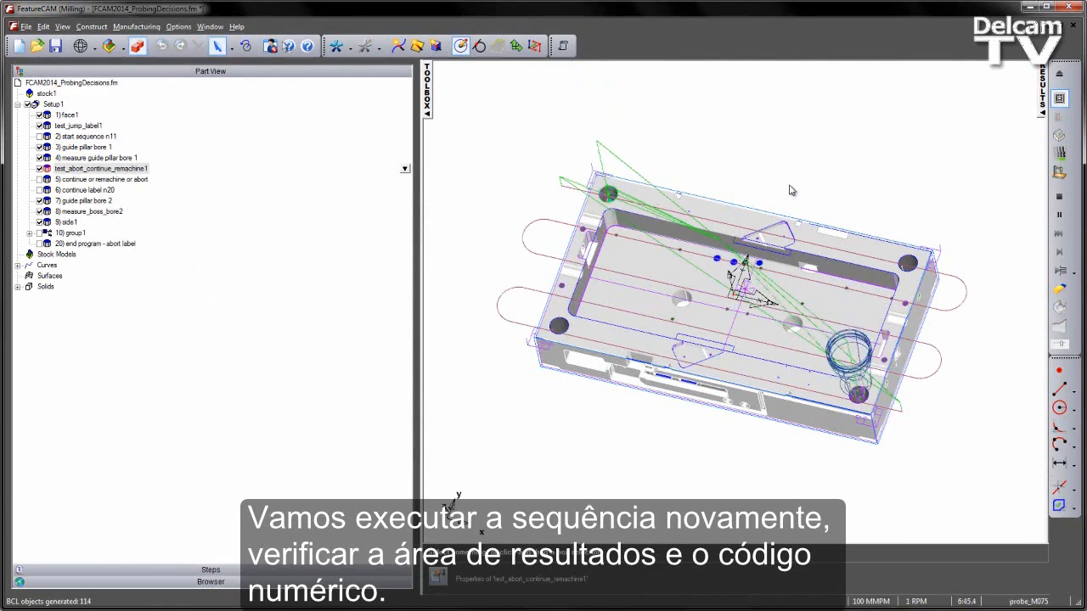
left_click(1057, 100)
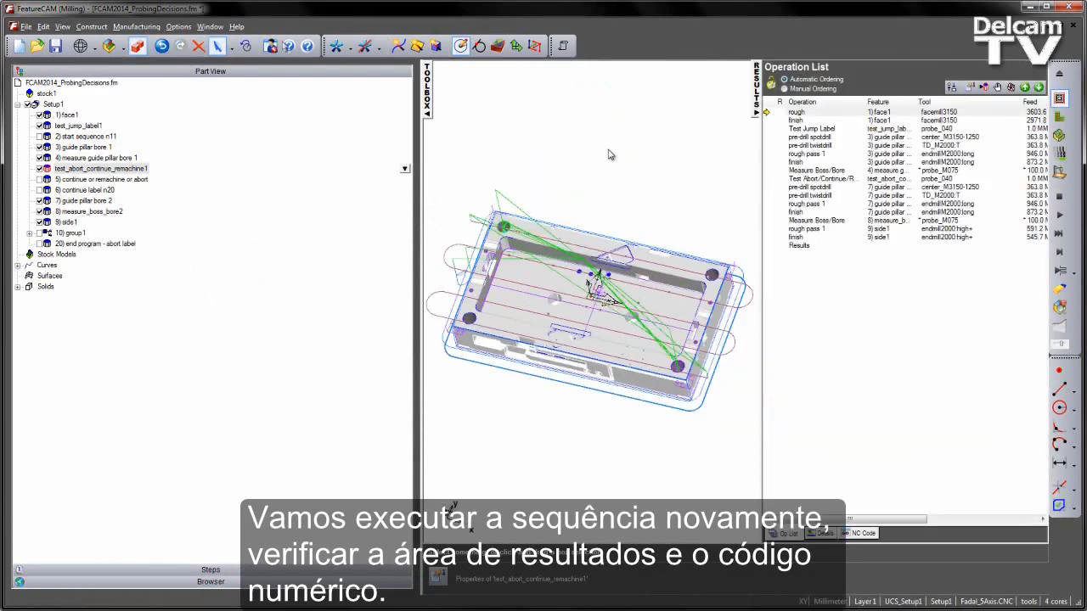
left_click(429, 82)
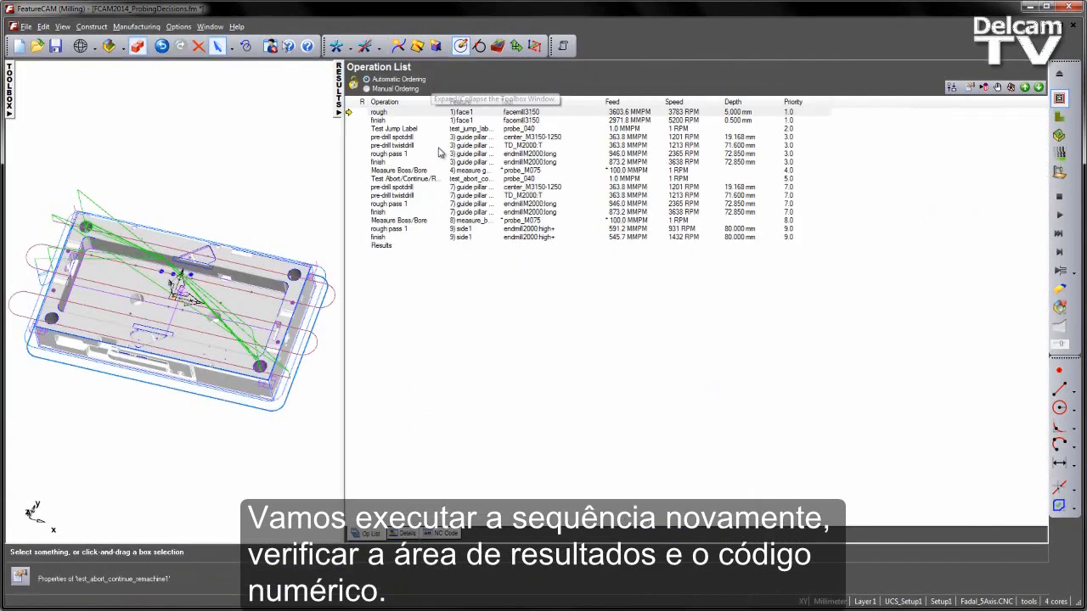
left_click(446, 533)
Step: Examine the Test Jump Label block in the NC code, including the N11 label and the #101=0 line
scroll(370, 287, "down", 2)
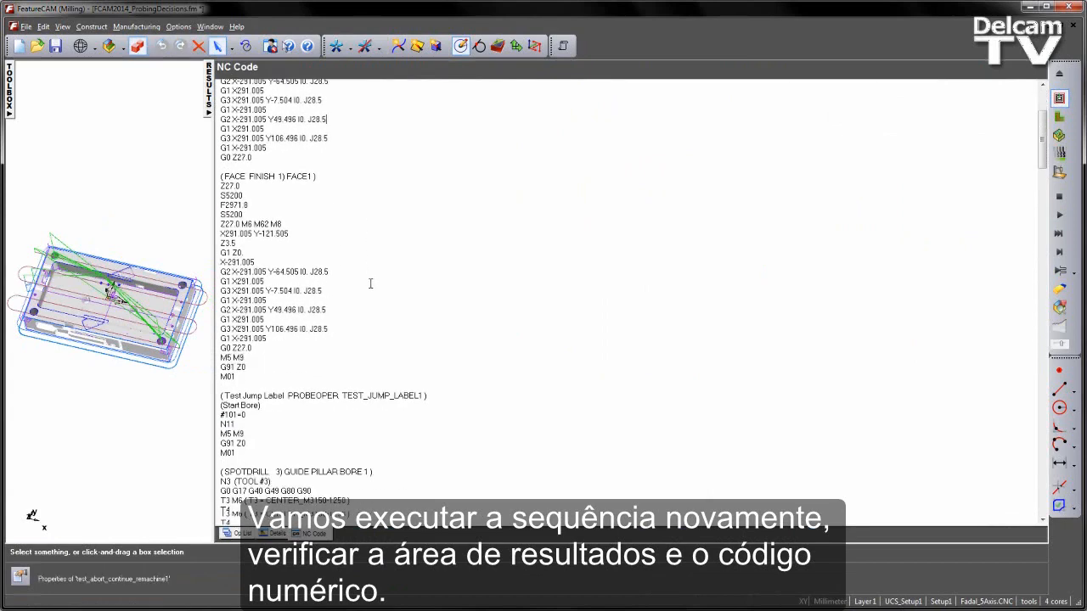
scroll(370, 282, "down", 3)
left_click_drag(254, 344, 203, 321)
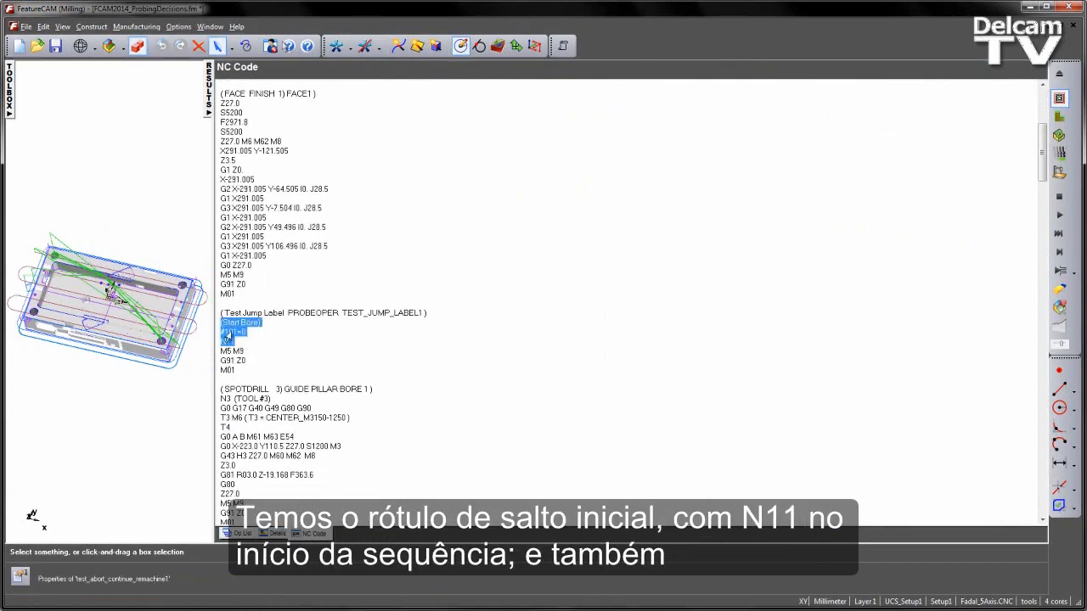
double_click(240, 341)
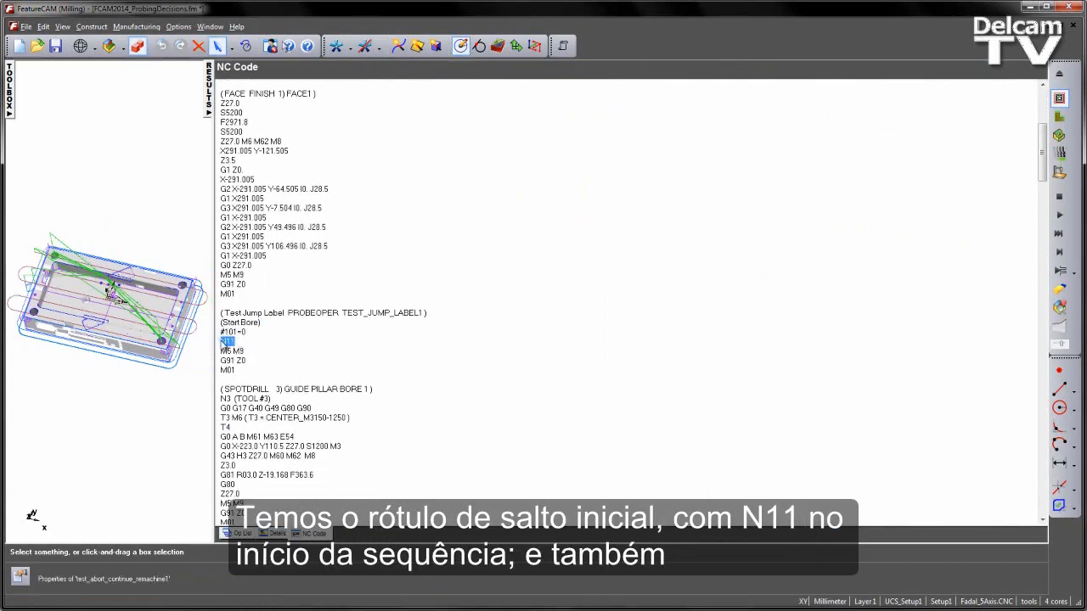
scroll(300, 337, "down", 10)
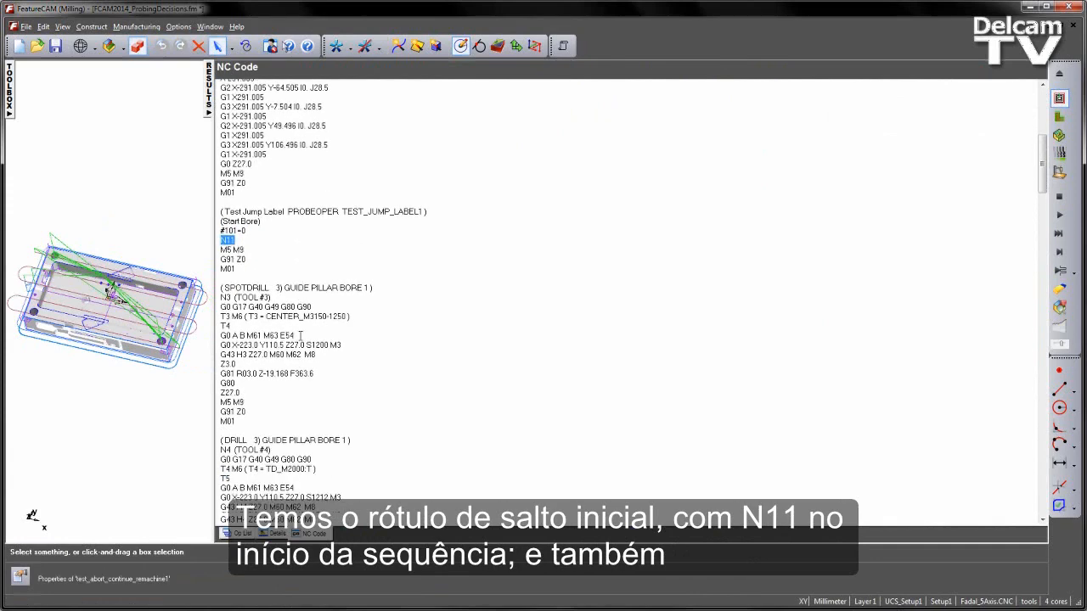
scroll(290, 252, "up", 4)
scroll(288, 252, "up", 1)
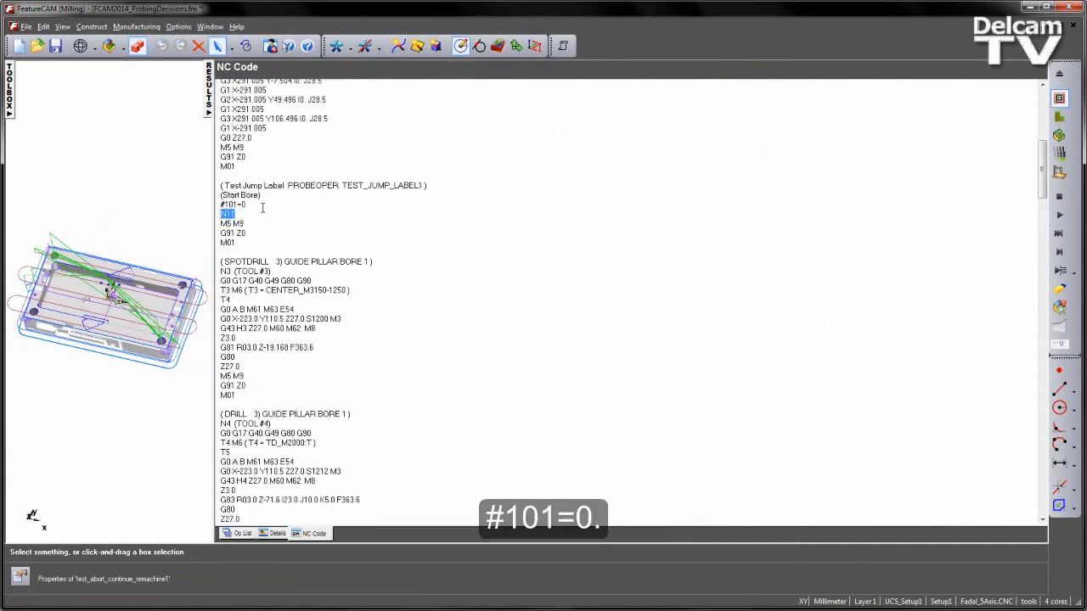
left_click_drag(263, 204, 207, 204)
Step: Examine the Test Abort/Continue/Remachine decision sequence that follows the bore 1 measurement in the NC code, and widen the graphics view
scroll(336, 324, "down", 20)
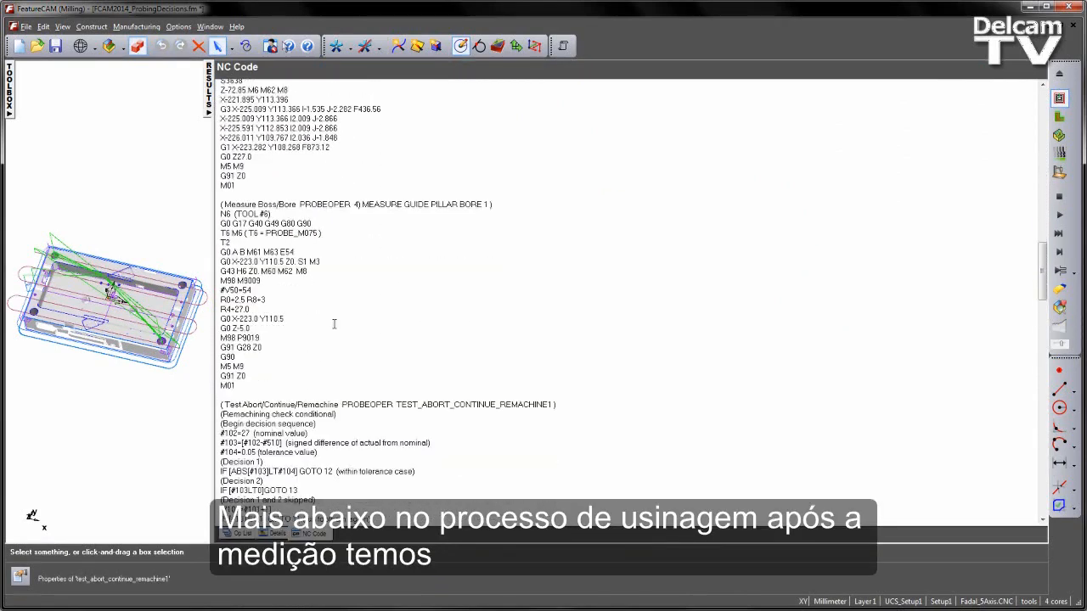
scroll(333, 323, "up", 2)
scroll(334, 323, "down", 6)
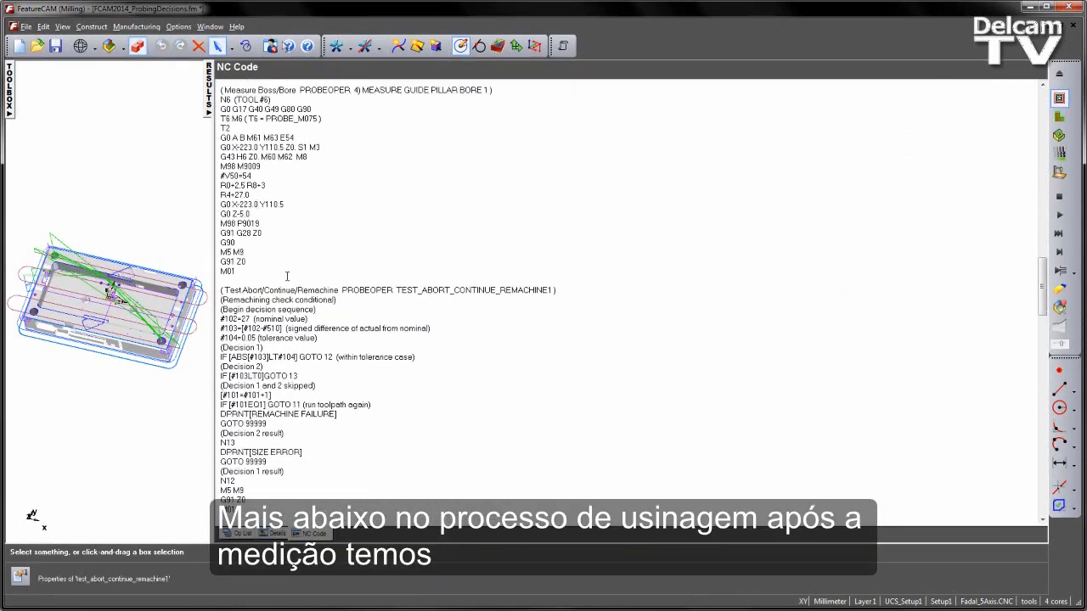
scroll(287, 276, "down", 3)
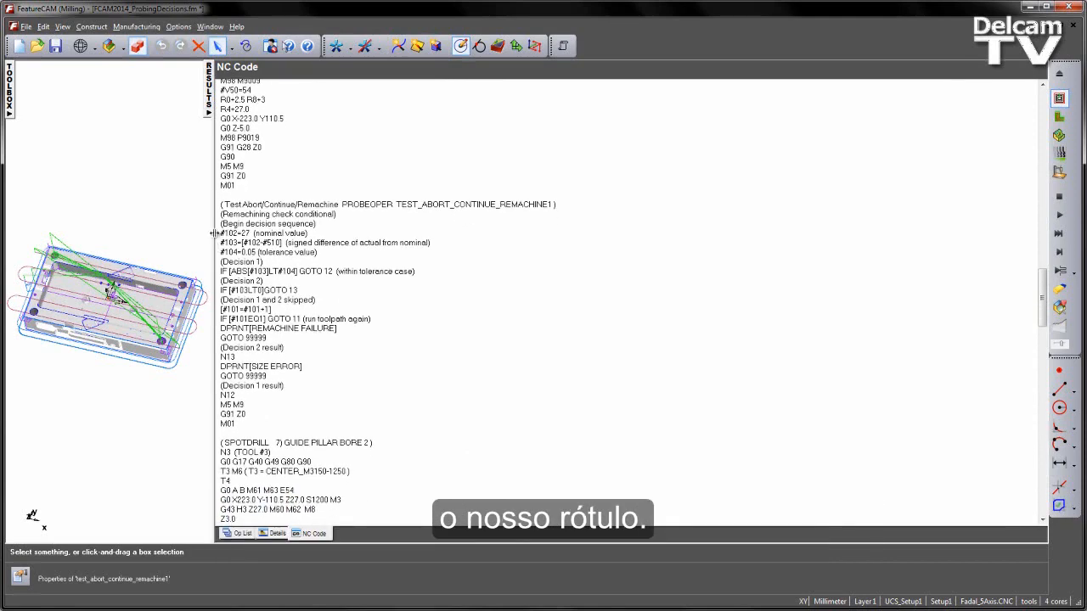
left_click_drag(215, 234, 410, 252)
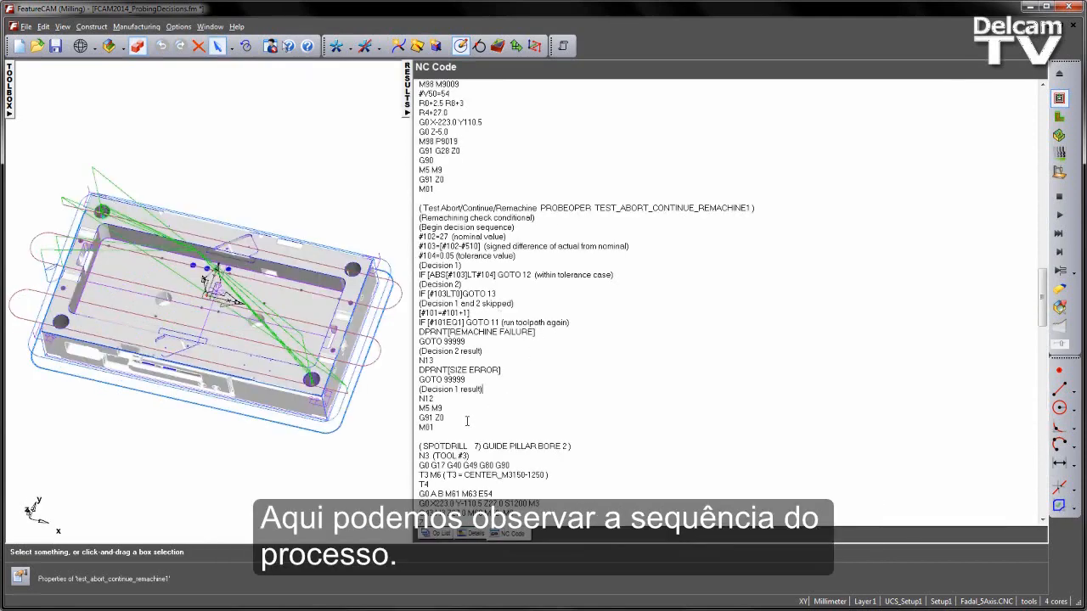
Step: Enlarge the NC code text and examine the decision sequence's nominal value, signed difference and tolerance value lines
left_click_drag(466, 421, 391, 220)
scroll(508, 312, "up", 2, "ctrl")
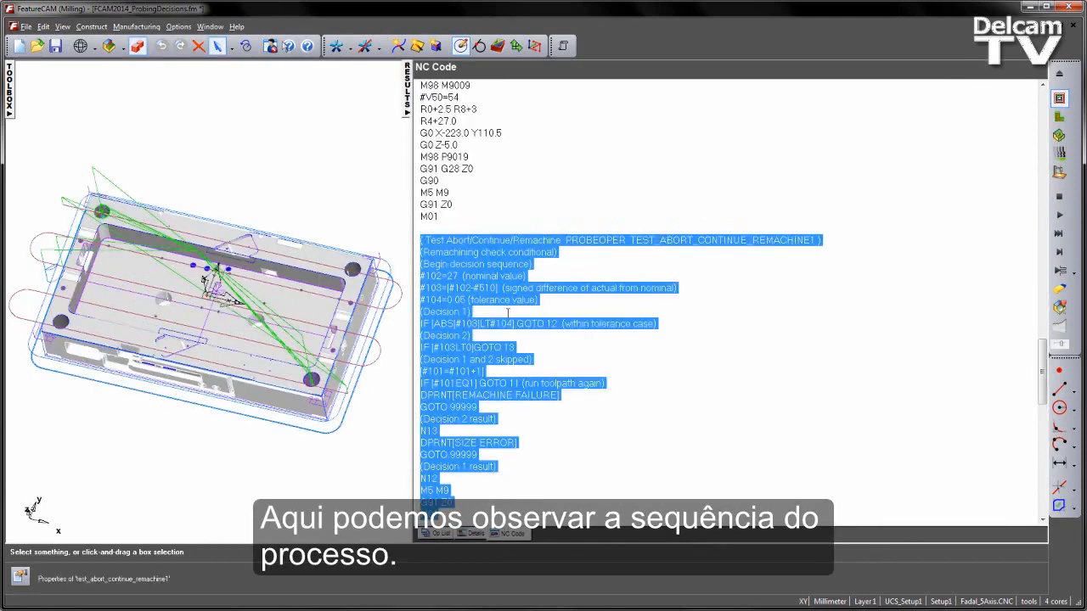
scroll(508, 312, "up", 1, "ctrl")
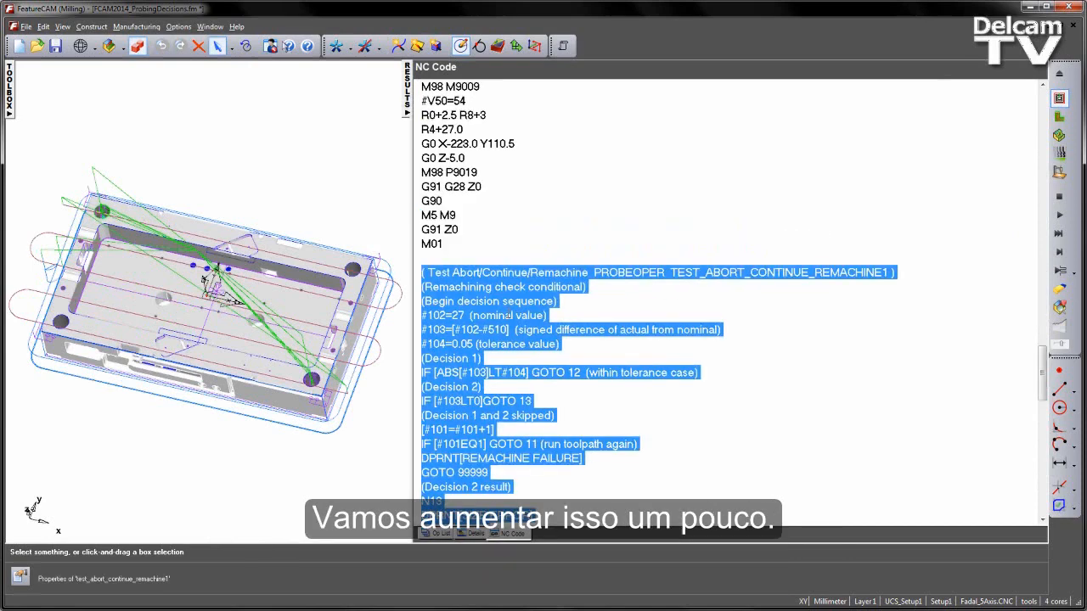
left_click(628, 305)
scroll(627, 305, "down", 1)
left_click_drag(577, 274, 412, 277)
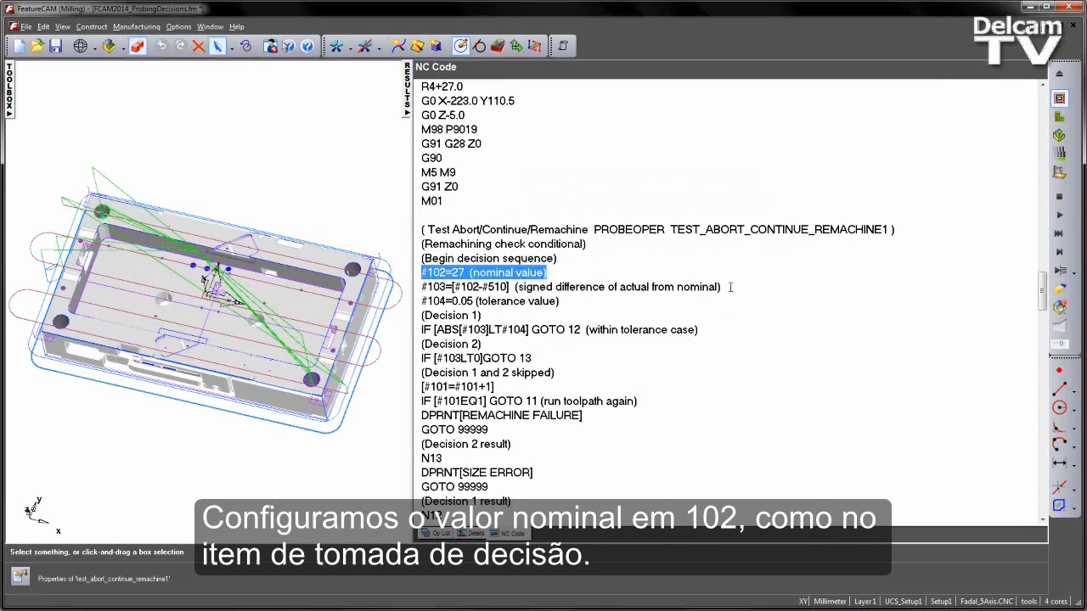
left_click_drag(730, 287, 408, 291)
scroll(579, 261, "down", 1)
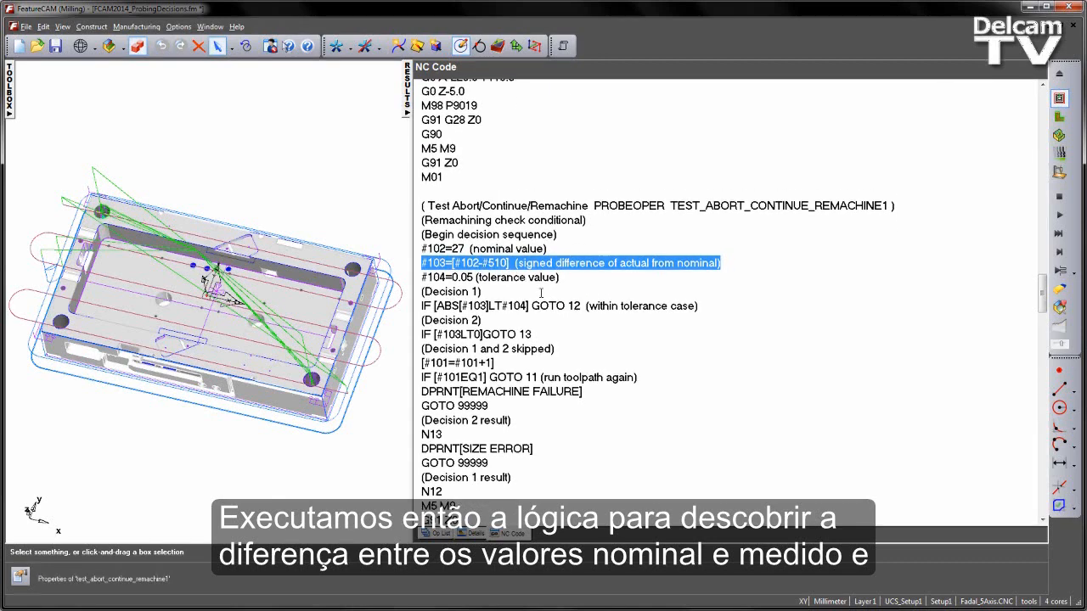
left_click(475, 244)
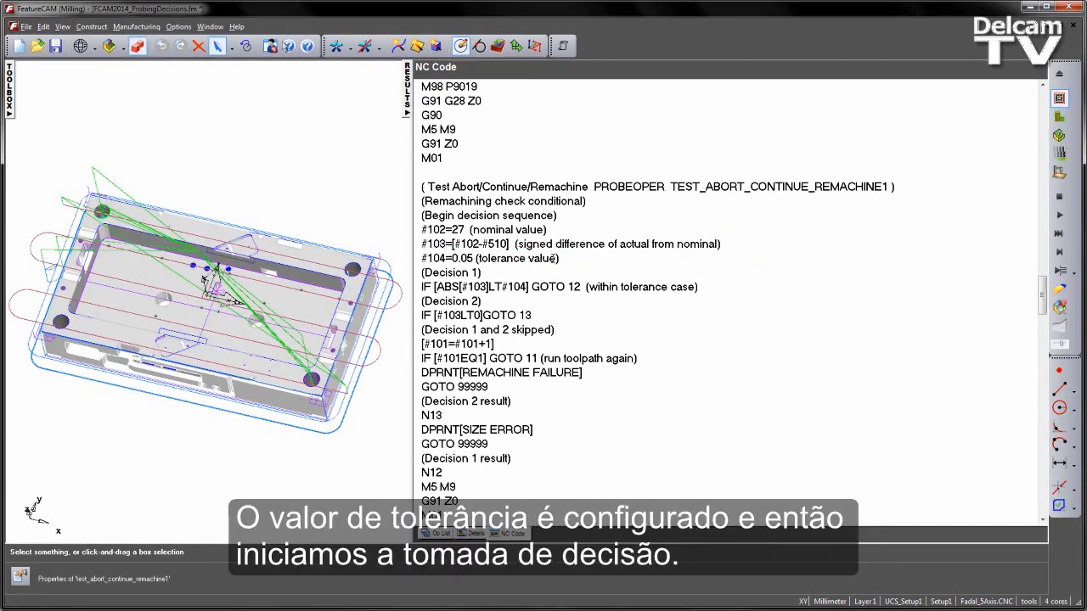
scroll(493, 222, "down", 1)
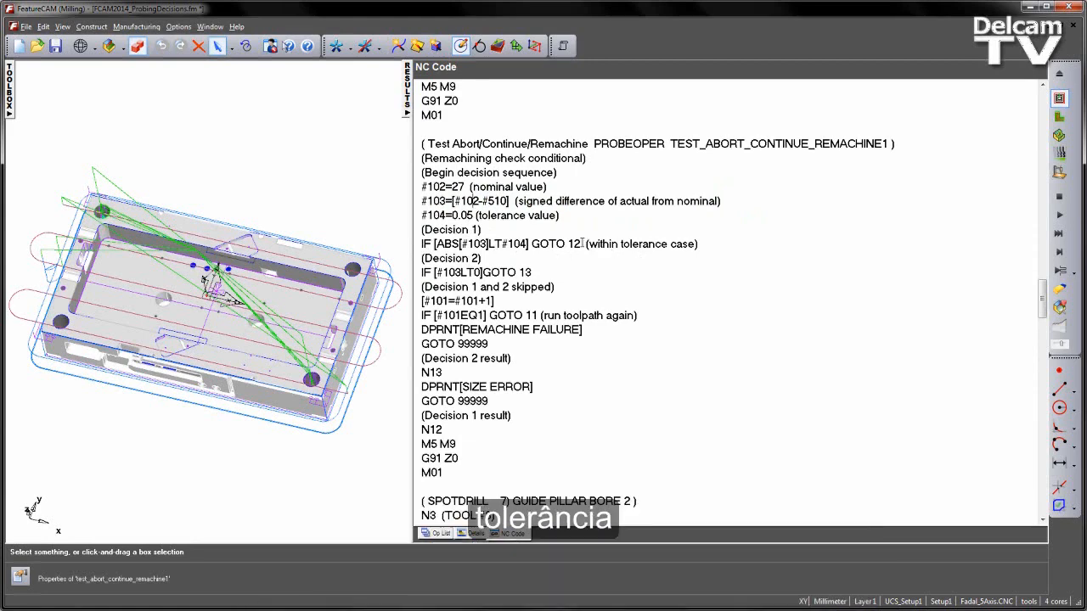
Step: Trace the decision sequence's jumps in the NC code: the within-tolerance, size error, run-toolpath-again and remachine failure branches
left_click_drag(581, 243, 533, 245)
scroll(561, 240, "down", 1)
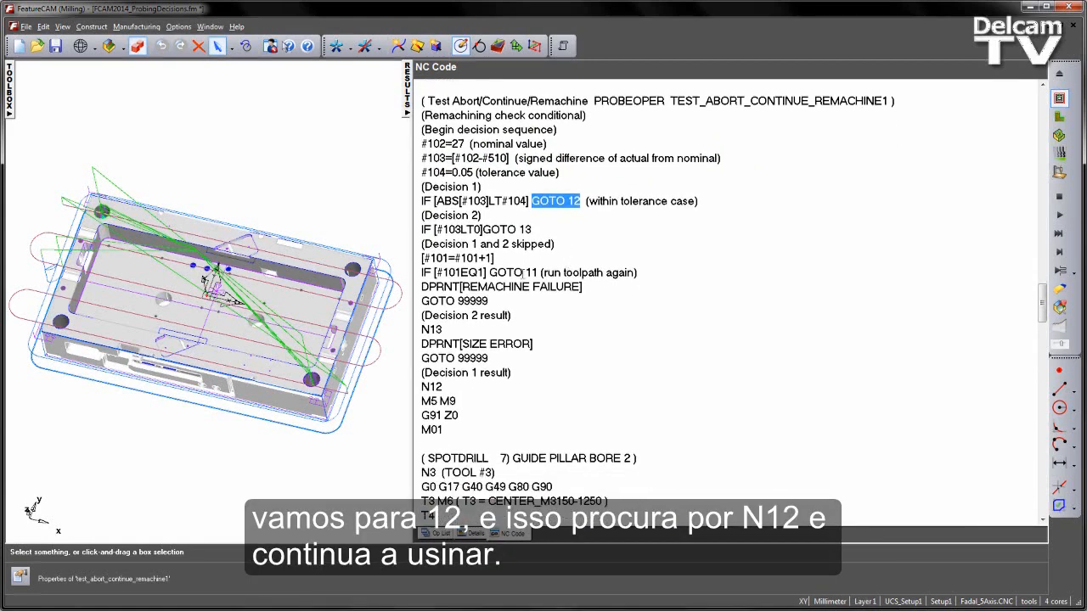
left_click_drag(442, 387, 419, 388)
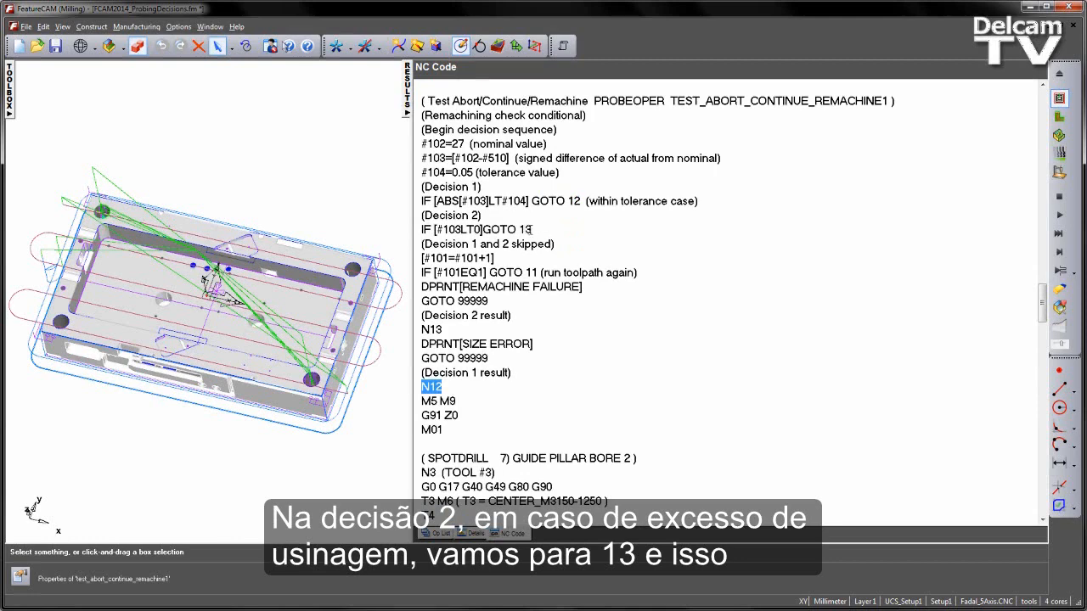
left_click_drag(422, 329, 504, 356)
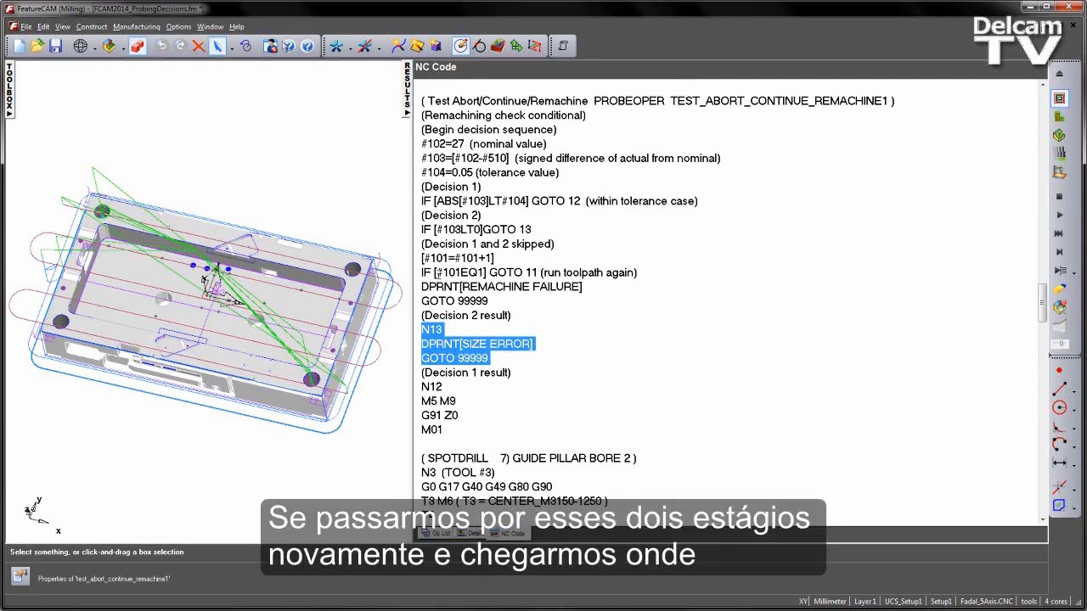
left_click_drag(437, 272, 484, 273)
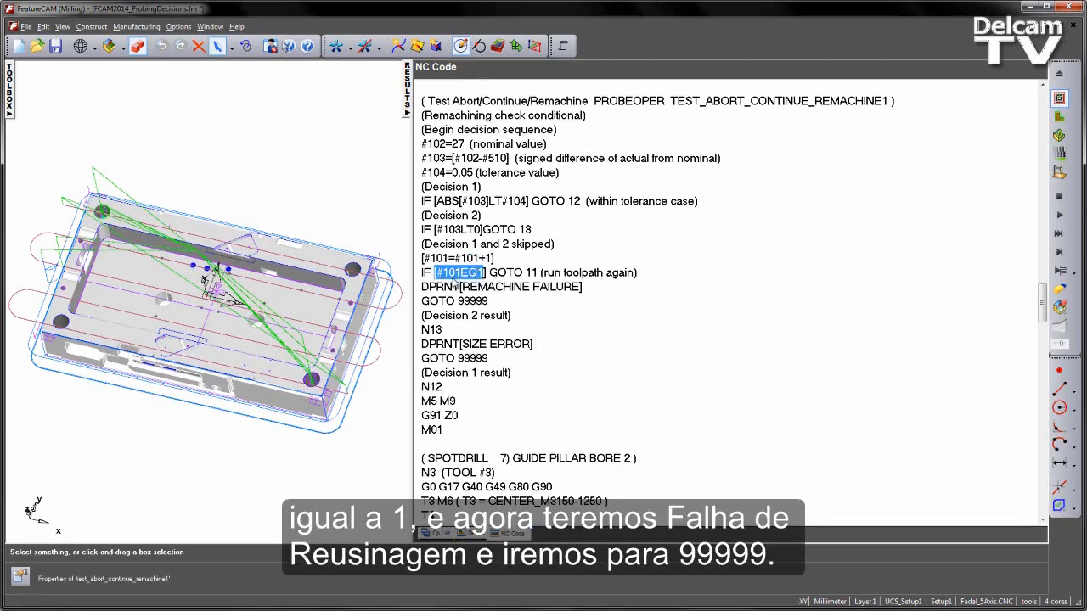
left_click_drag(421, 287, 586, 288)
left_click(512, 301)
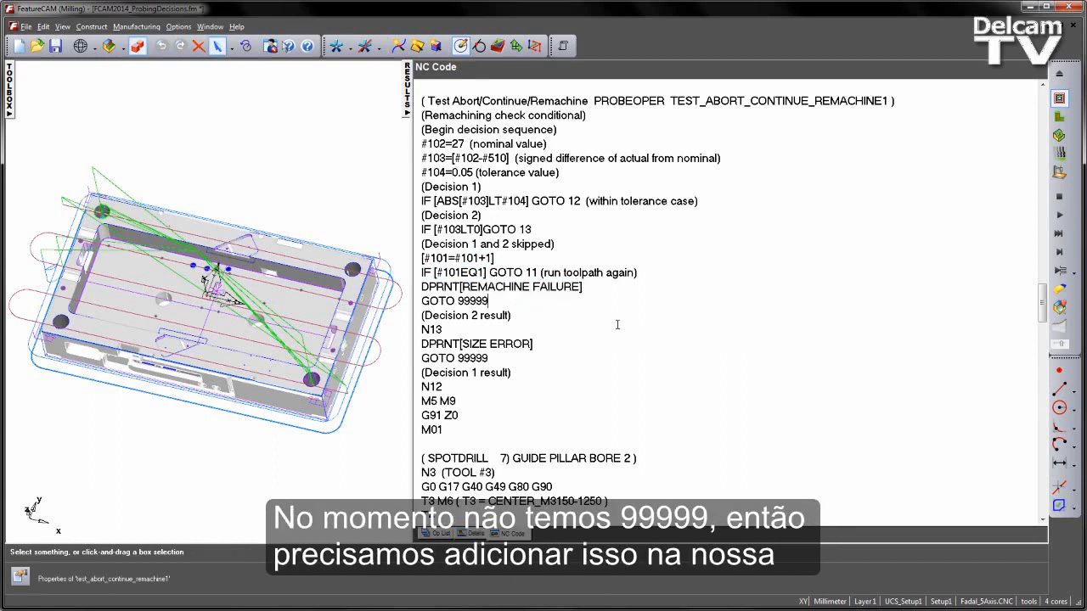
left_click_drag(488, 300, 416, 302)
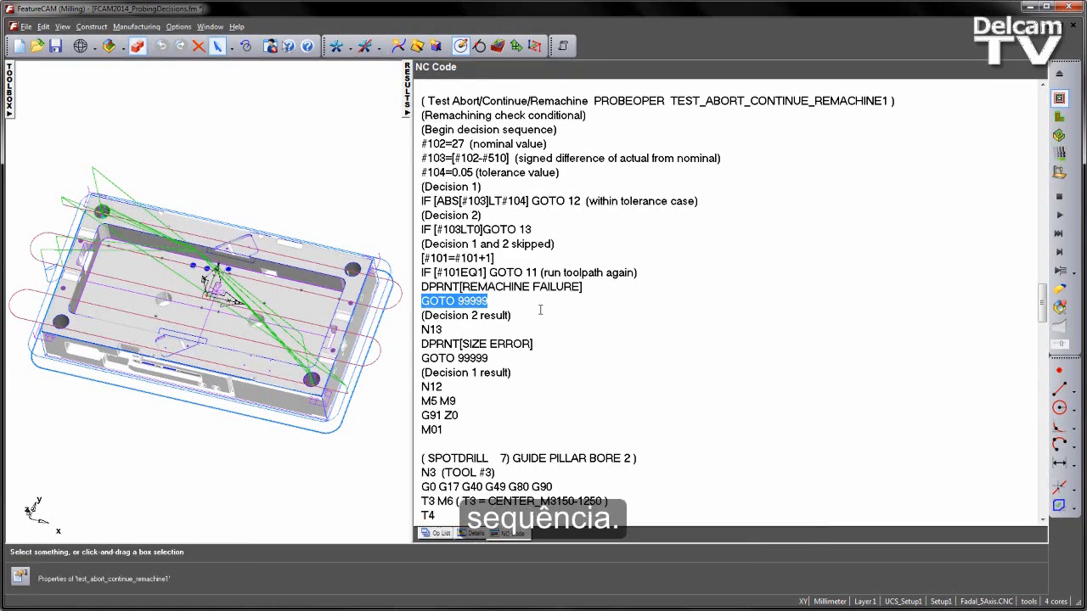
Step: Stop the simulation and start a new user-defined feature of type Test Jump Label
left_click(1059, 196)
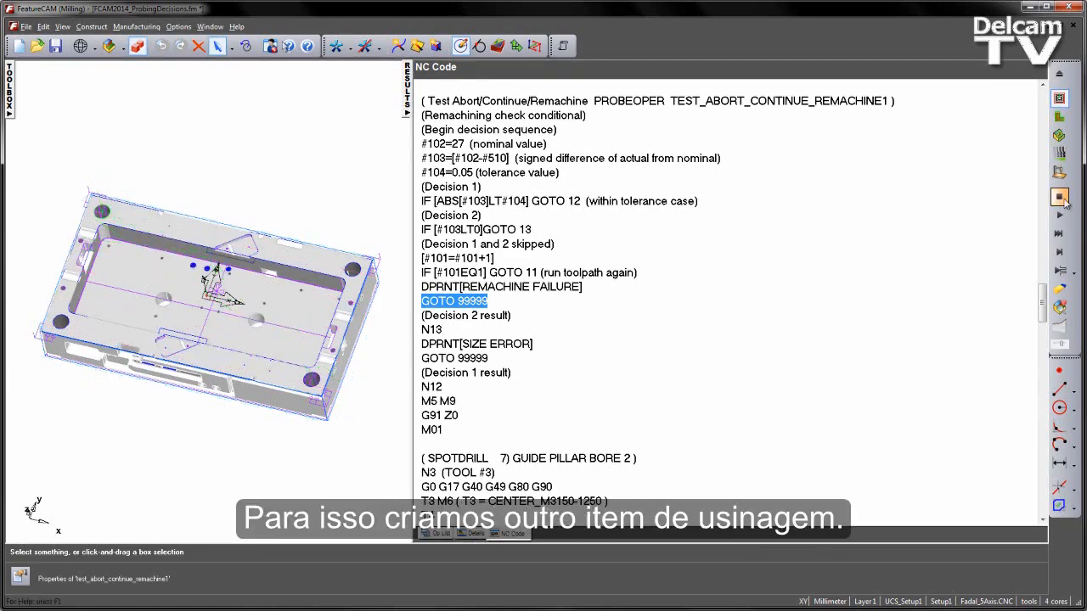
left_click(498, 46)
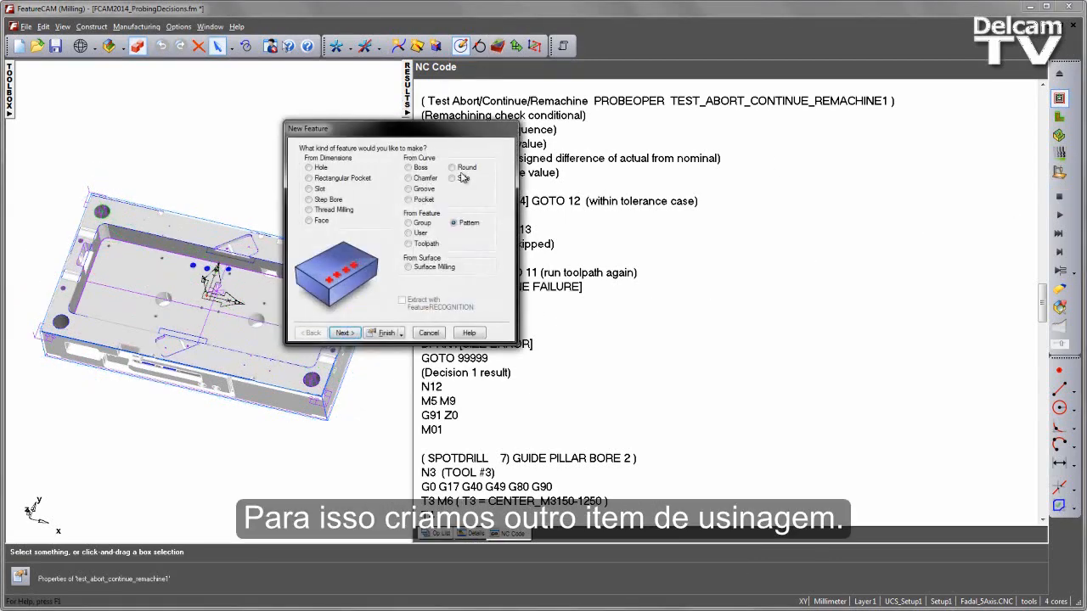
left_click(410, 231)
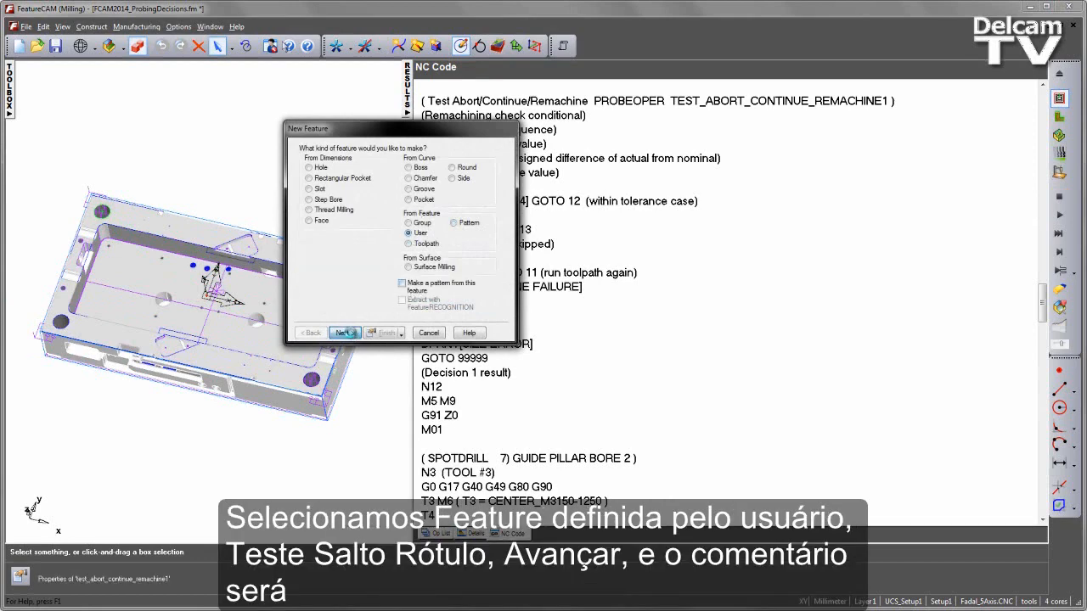
left_click(348, 261)
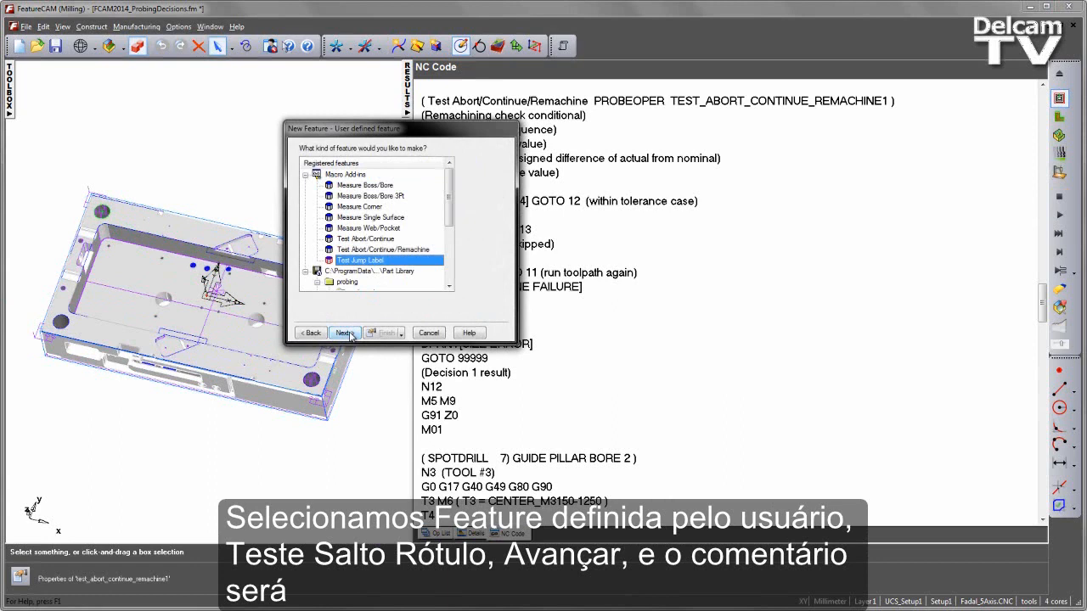
left_click(344, 333)
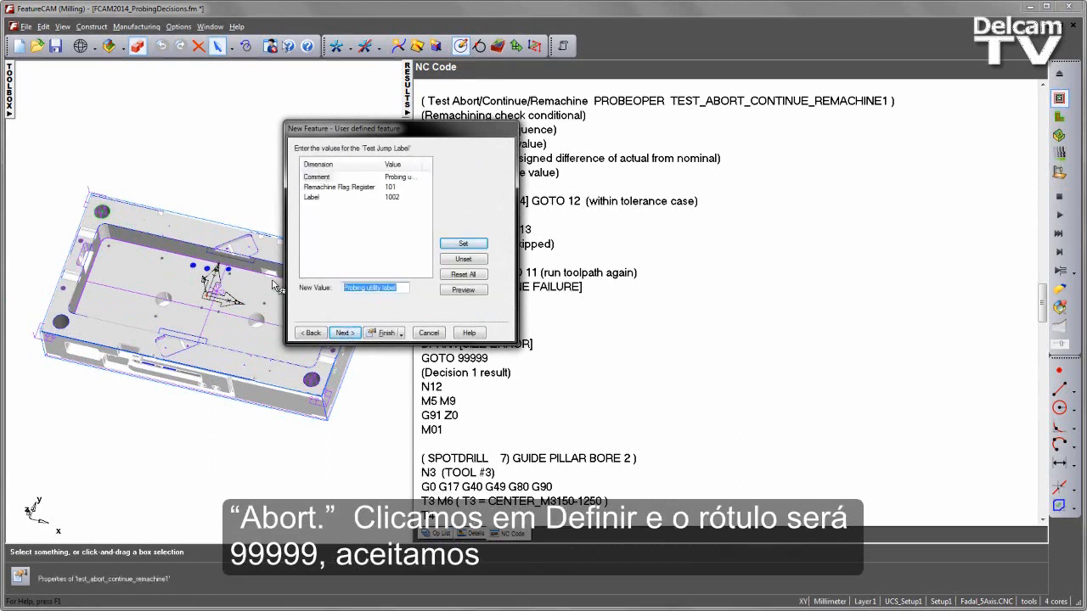
Step: Set the jump label's comment to Abort and its label to 99999, and create the feature
type("Abort")
left_click(463, 244)
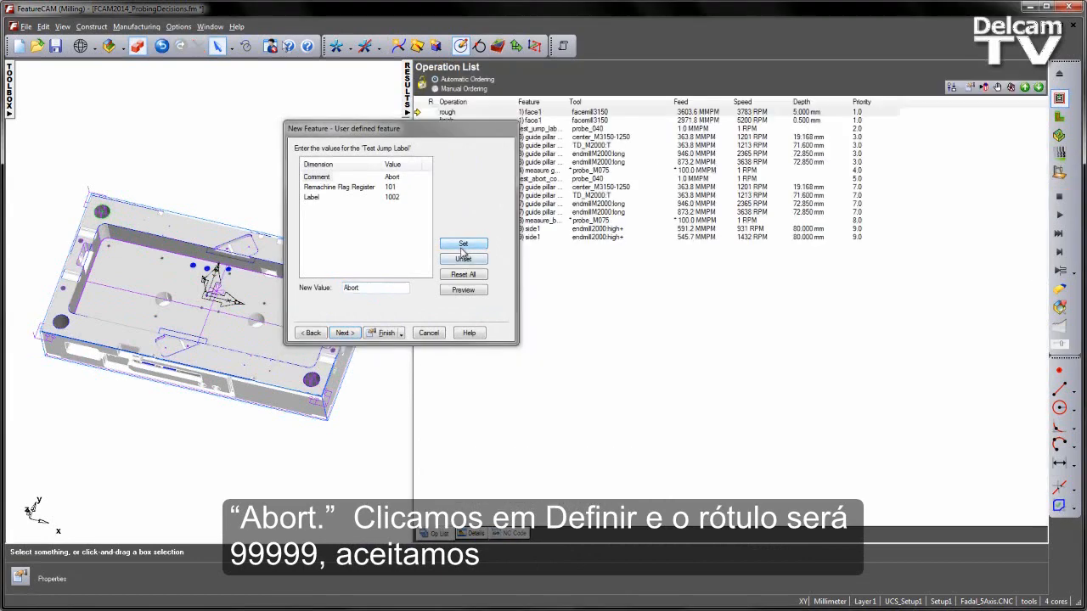
left_click(315, 200)
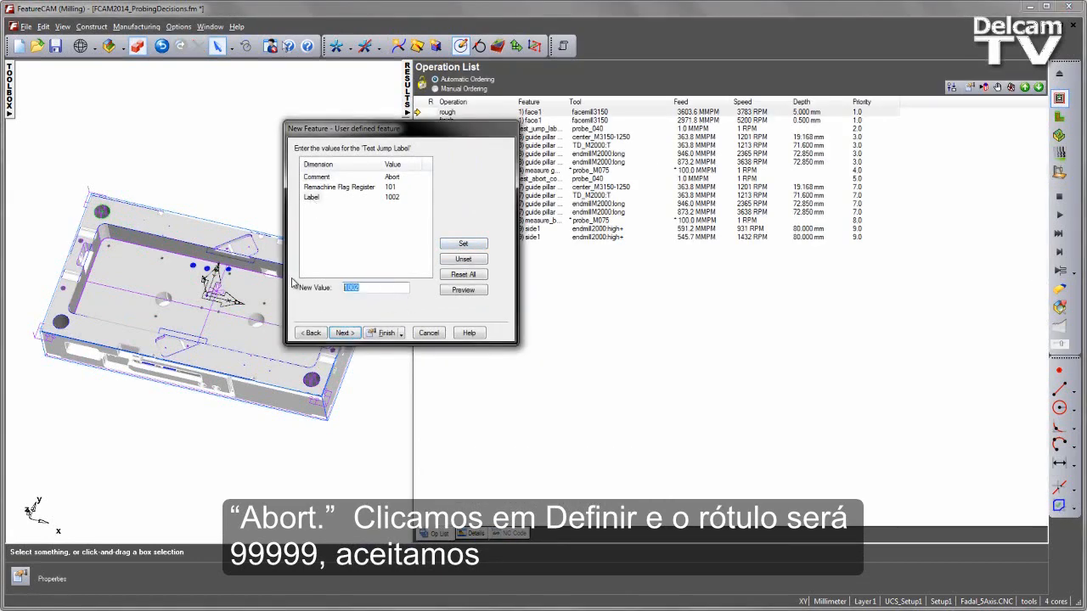
type("99999")
left_click(463, 243)
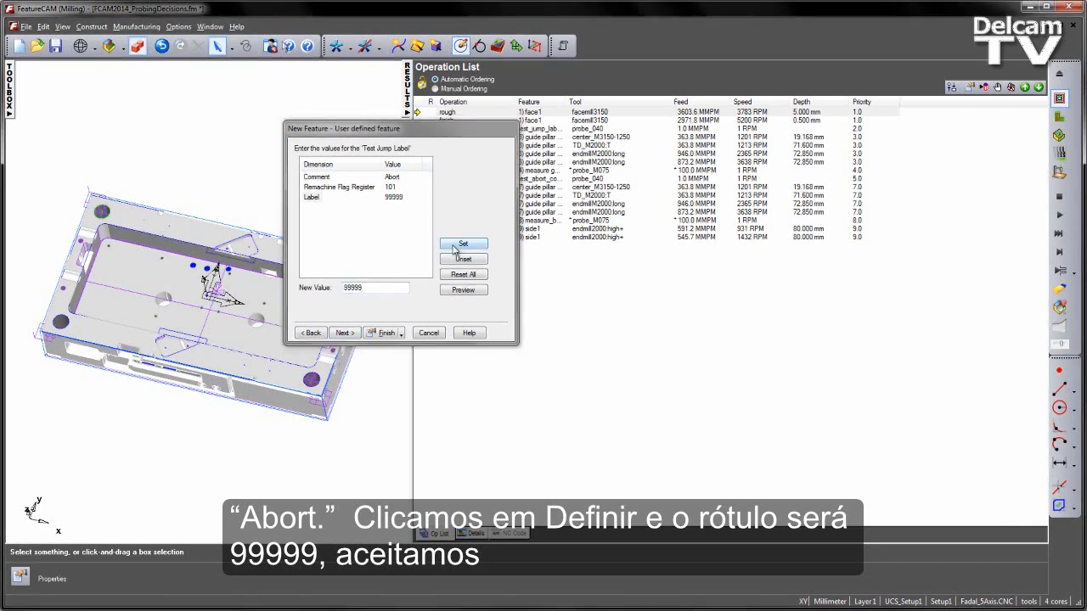
left_click(378, 332)
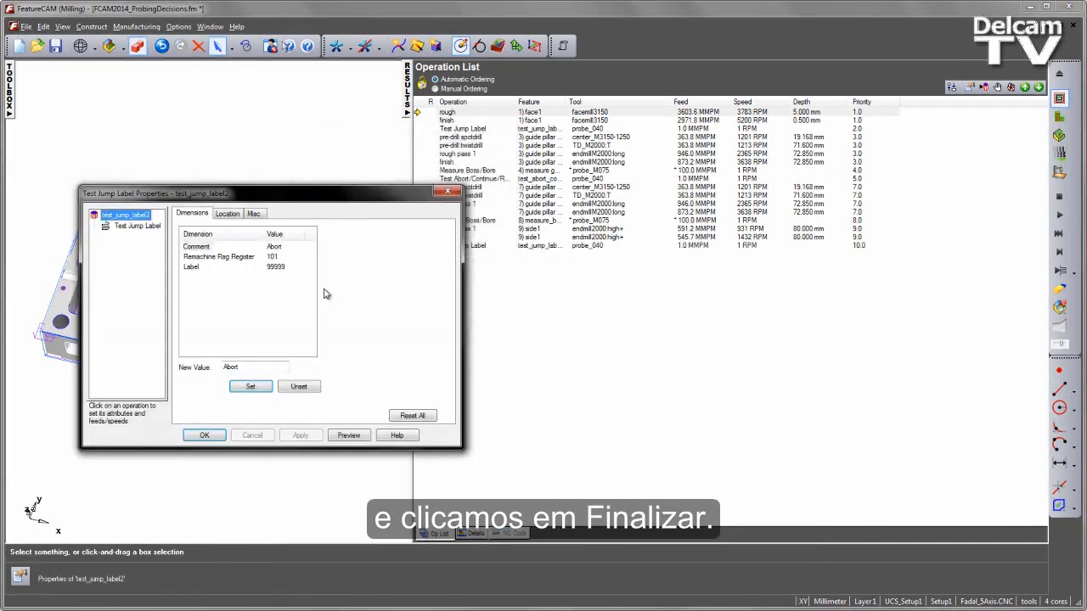
Step: Set the new Abort jump label's base priority to 100 and apply the change
left_click(257, 213)
left_click(216, 251)
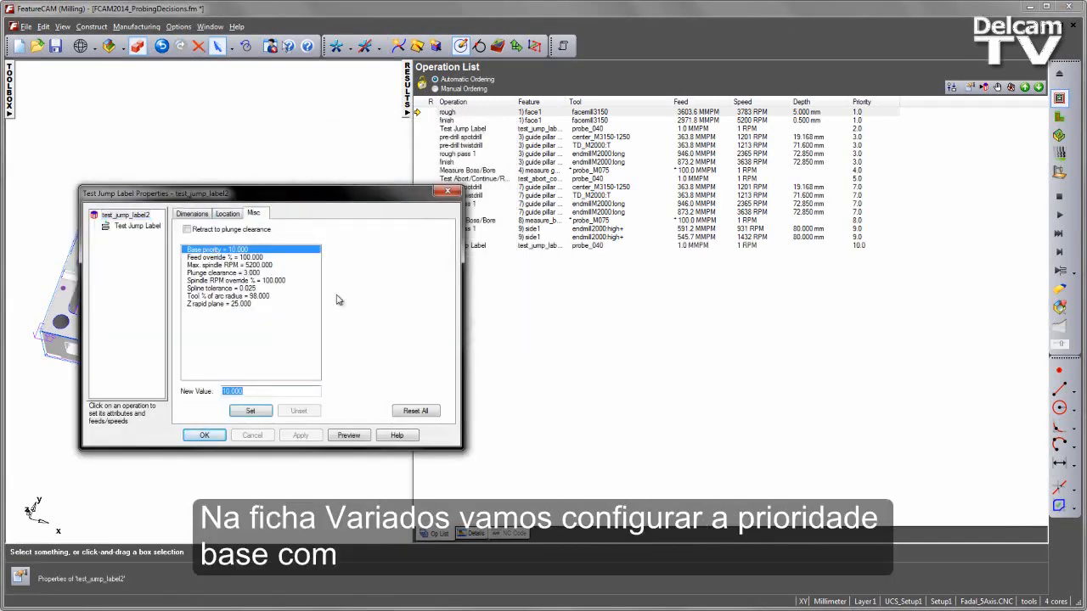
type("1")
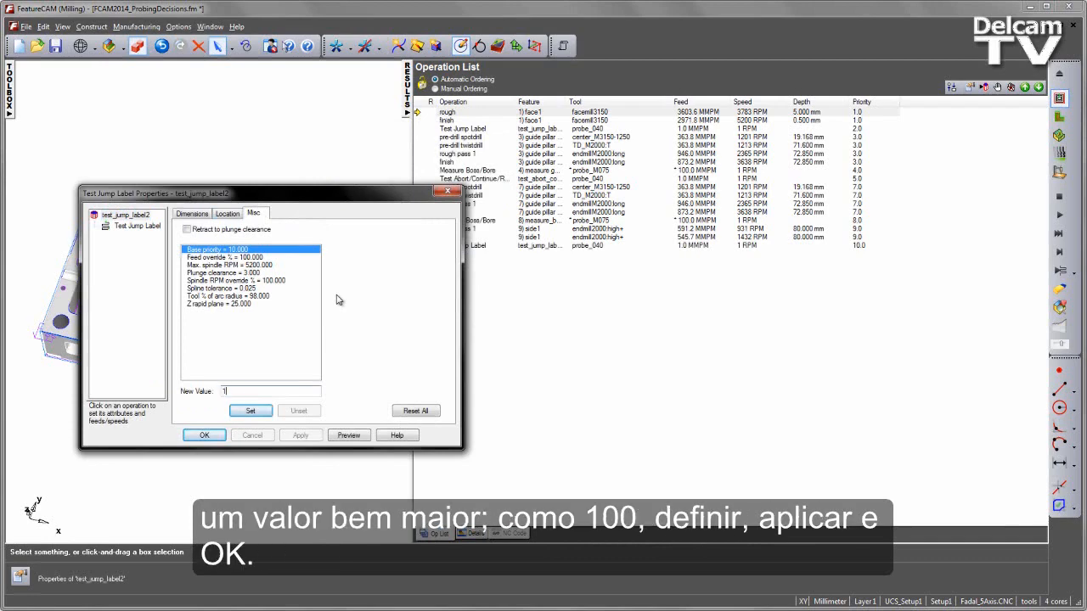
left_click(250, 411)
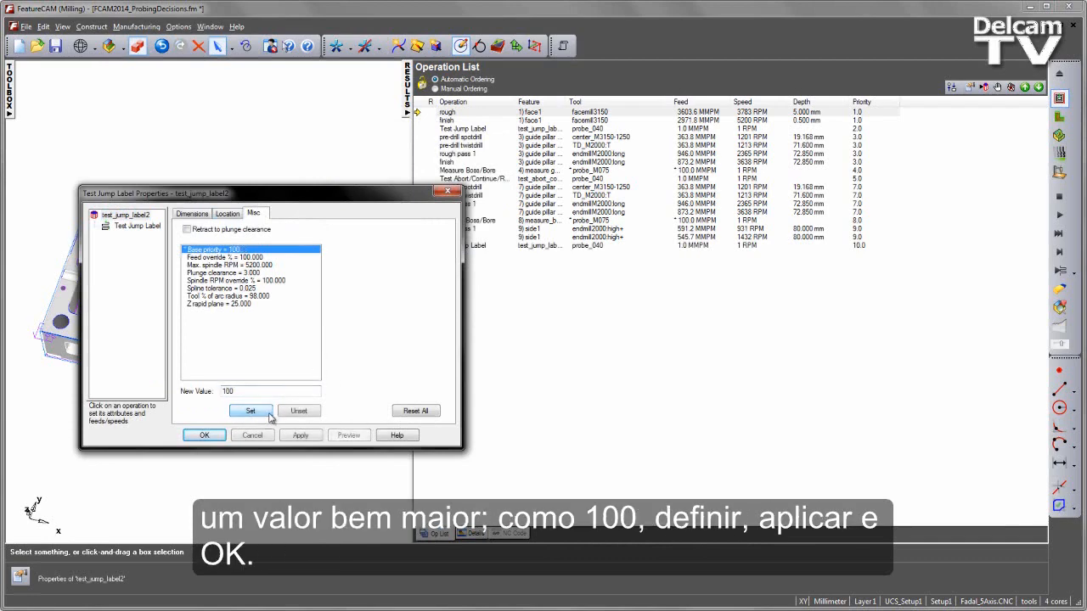
left_click(300, 435)
left_click(204, 434)
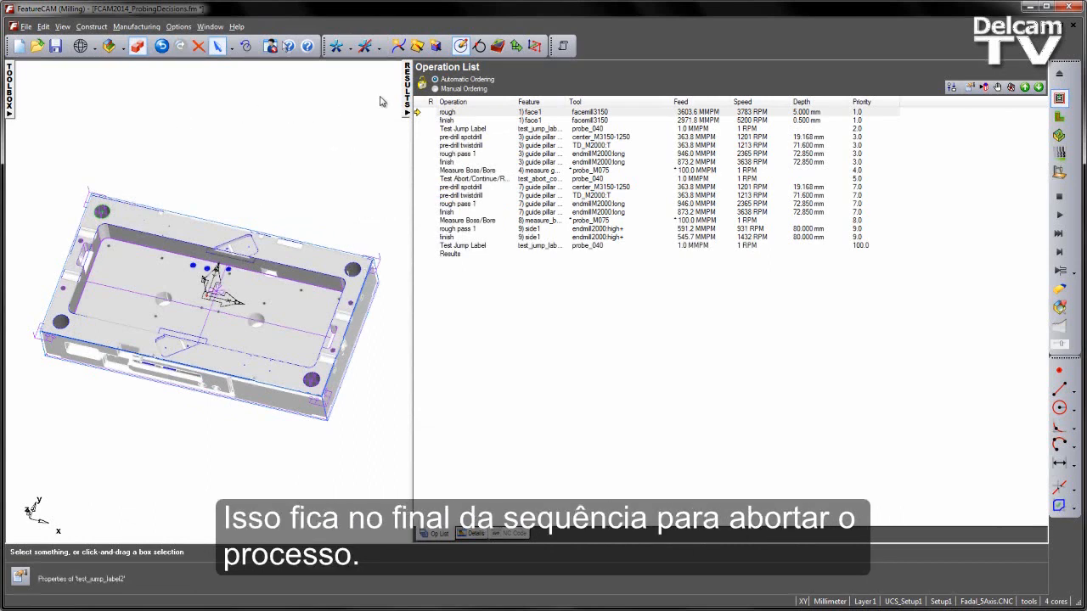
Step: Hide the operation list and check where the new Abort jump label sits in the part tree
left_click(407, 93)
left_click(9, 90)
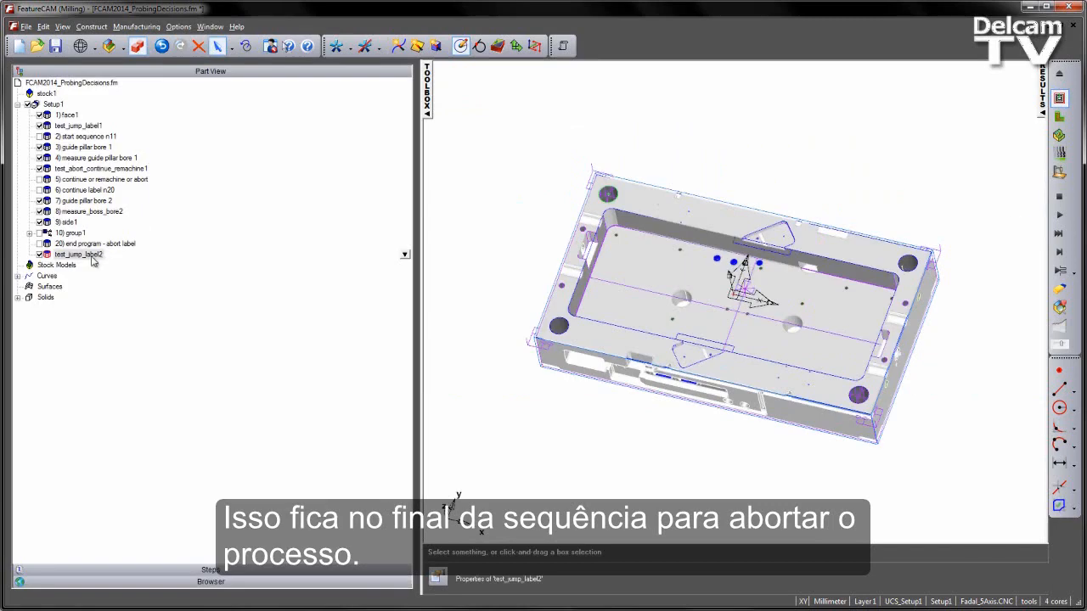
left_click(93, 255)
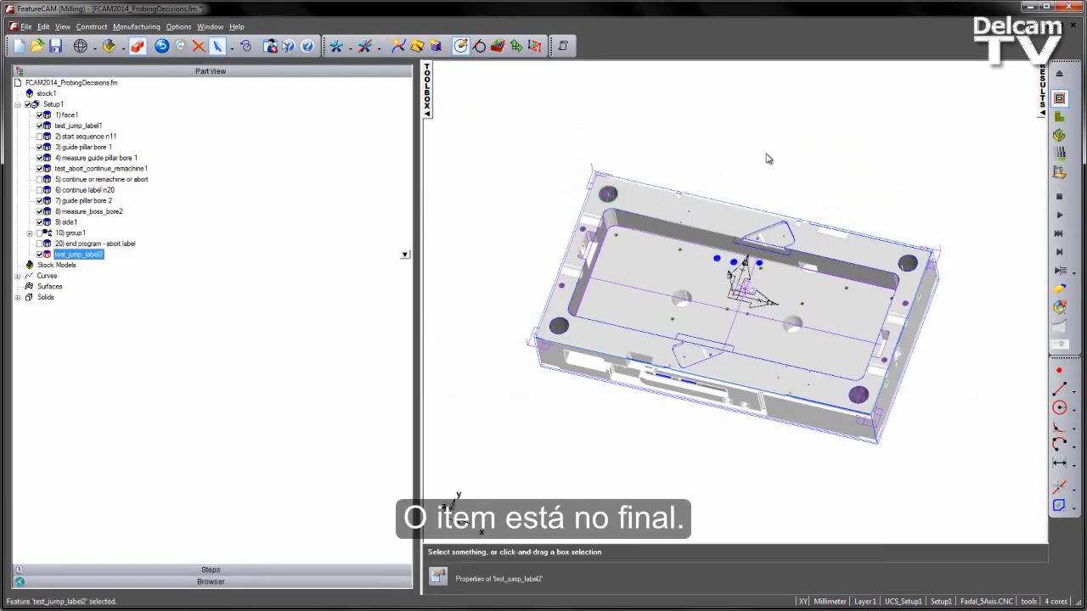
Step: Hide the part tree, run the toolpath simulation, and display the generated NC code
left_click(426, 100)
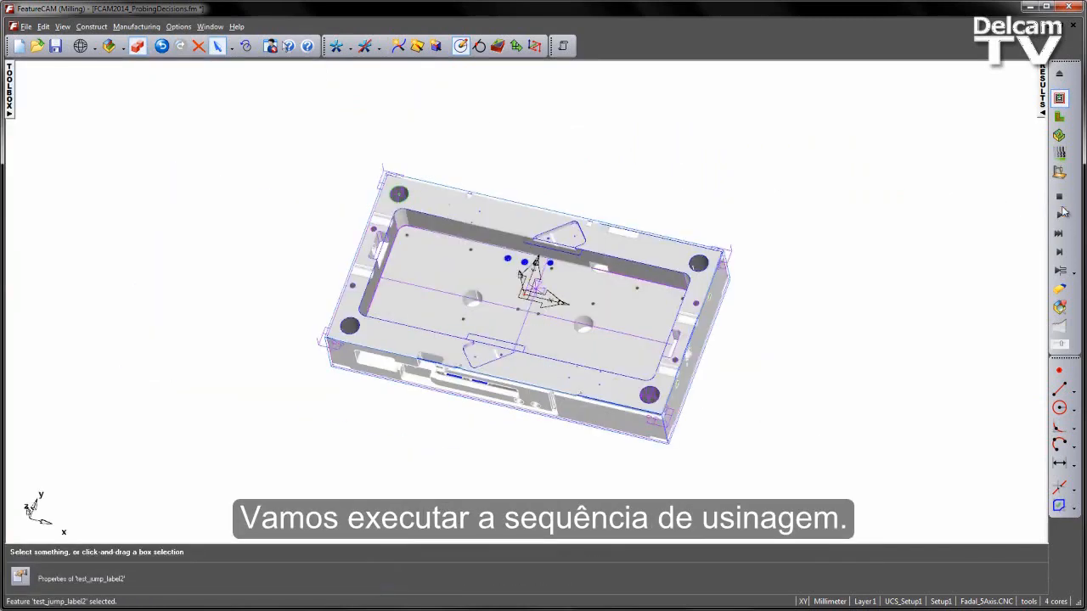
left_click(1059, 215)
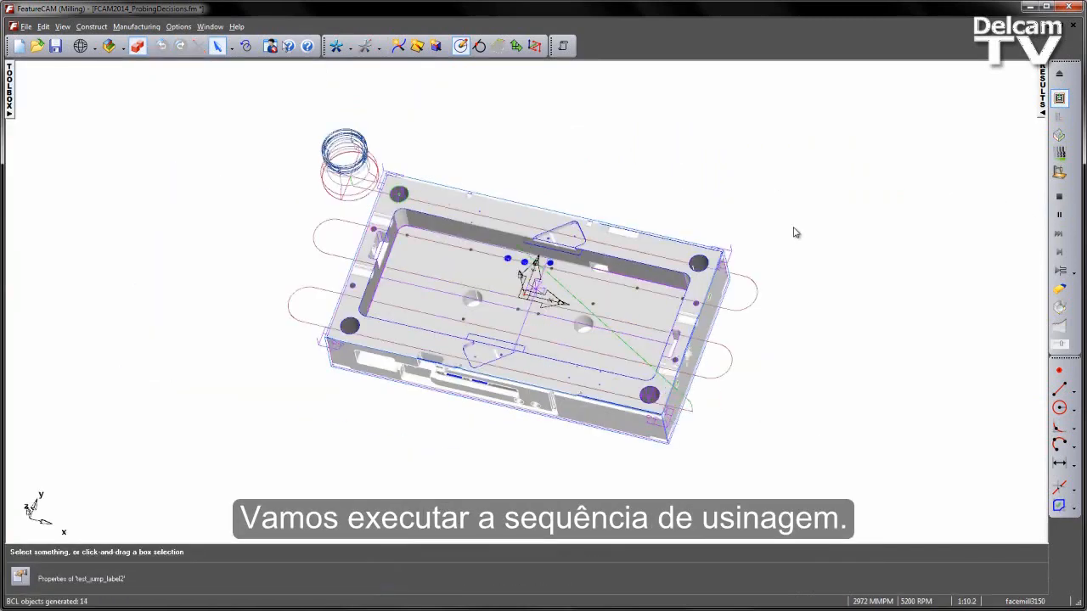
left_click(1046, 102)
left_click(499, 537)
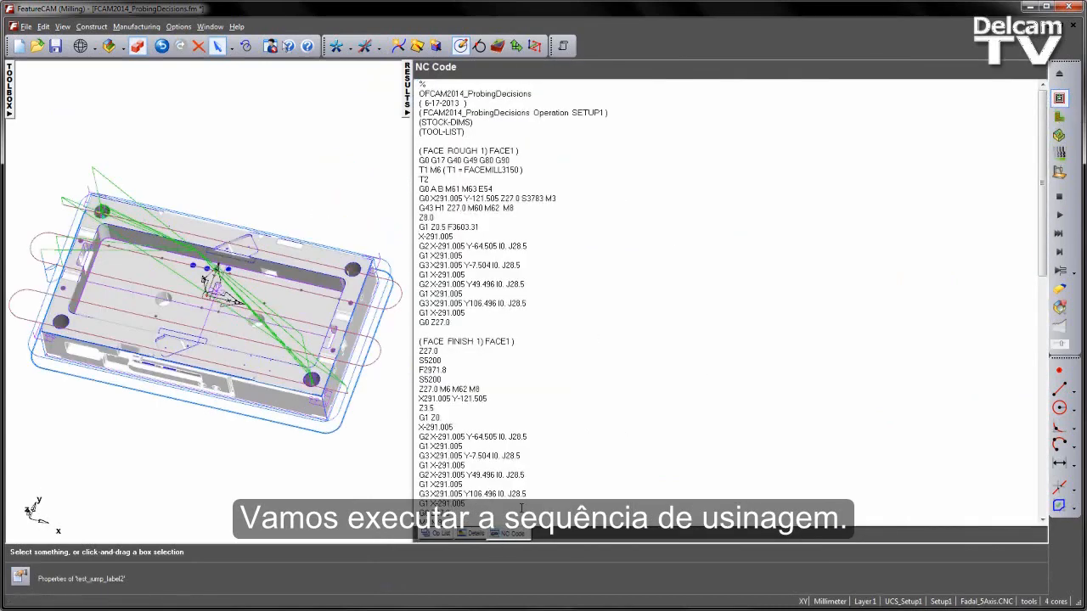
Step: Examine the Abort jump label block and its N99999 line at the program's end, and hide the NC code
scroll(798, 227, "down", 10)
scroll(798, 227, "down", 15)
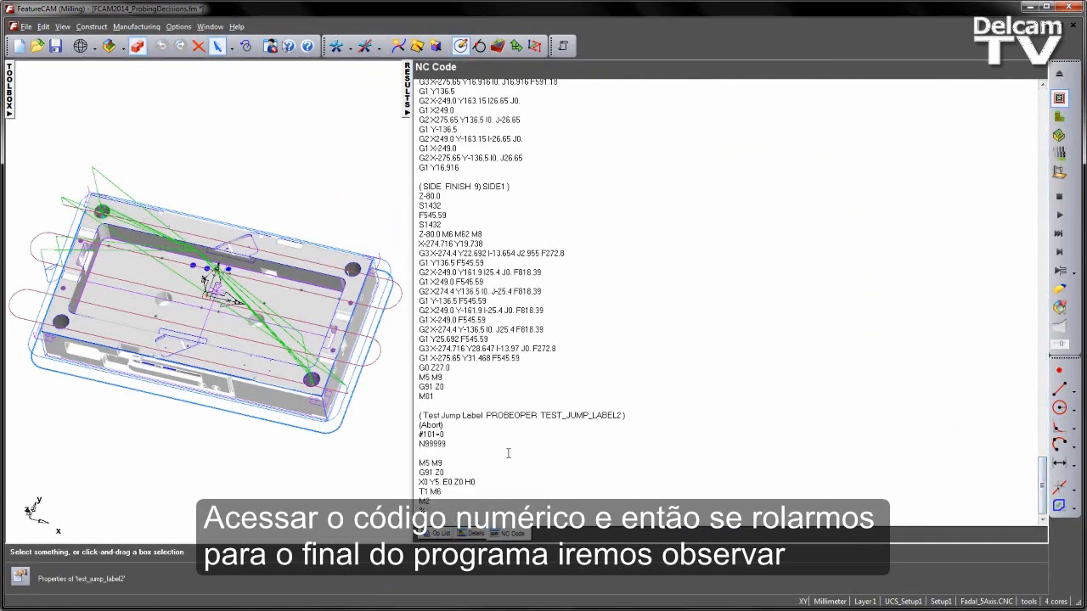
left_click_drag(447, 443, 402, 413)
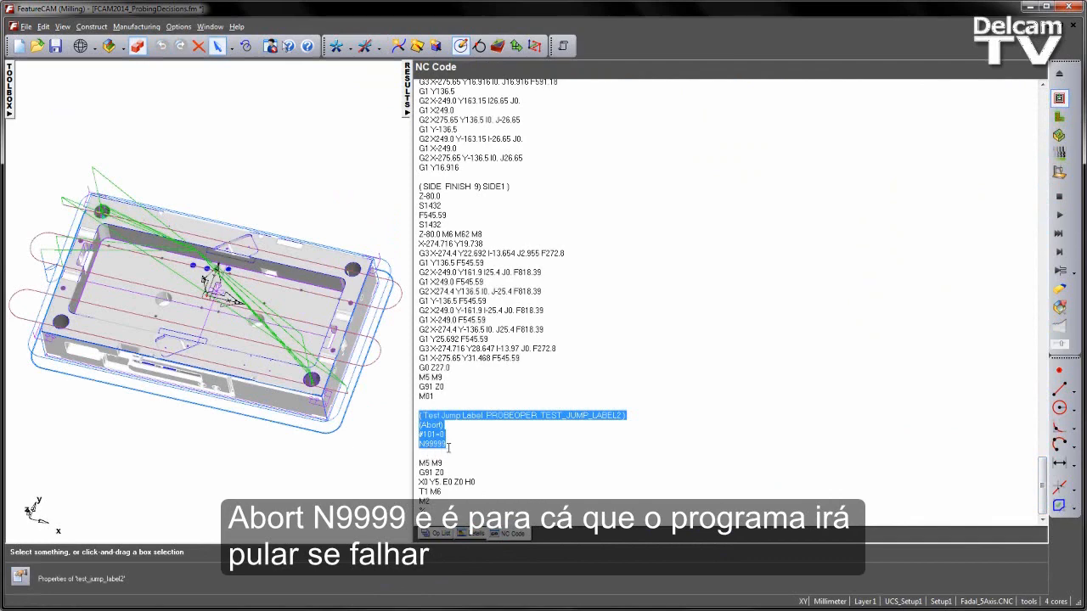
left_click_drag(456, 448, 415, 443)
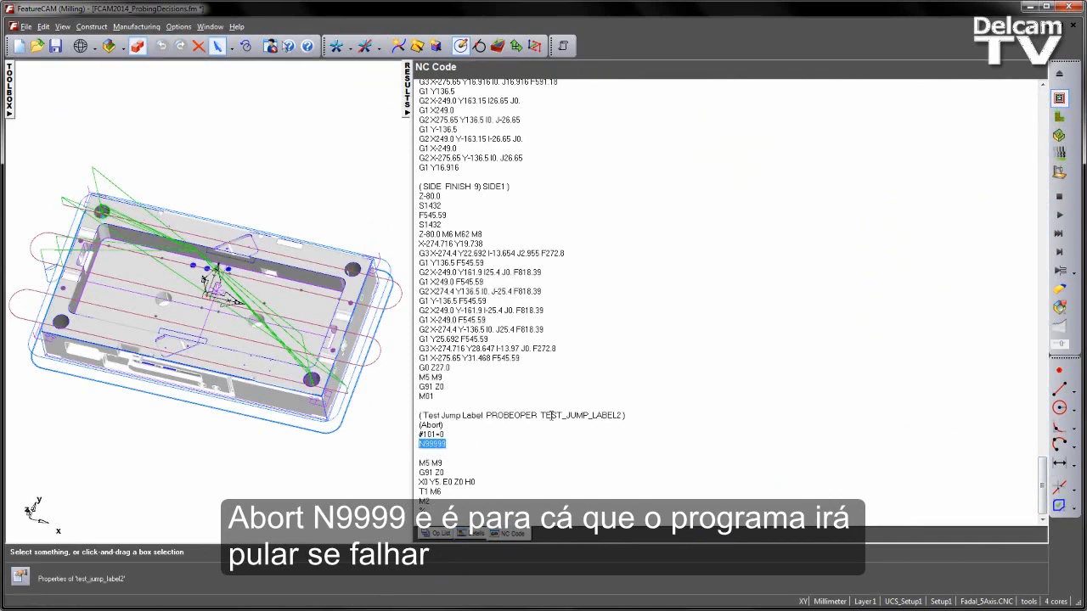
scroll(582, 400, "up", 6)
scroll(581, 401, "down", 5)
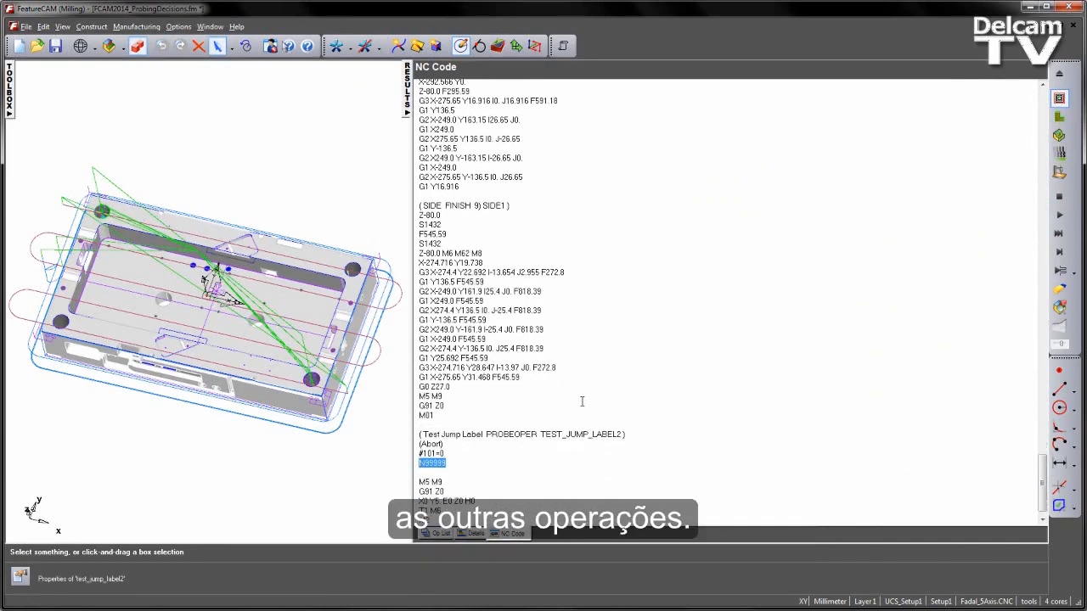
left_click(407, 112)
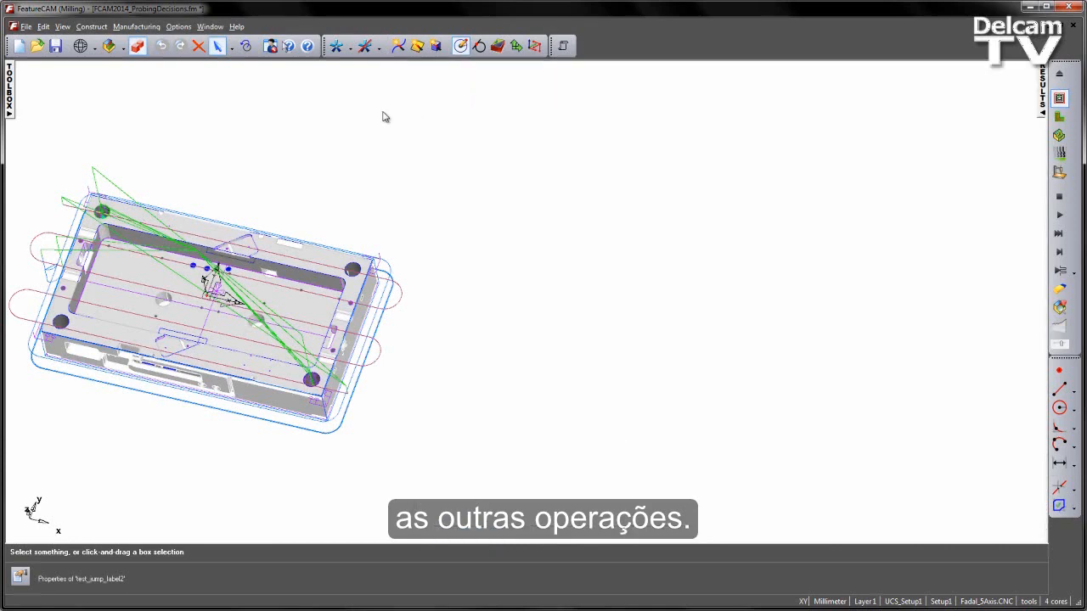
Step: Display the part tree and enable the group1 and continue label n20 features in Setup1
left_click(9, 111)
middle_click_drag(607, 280, 629, 252)
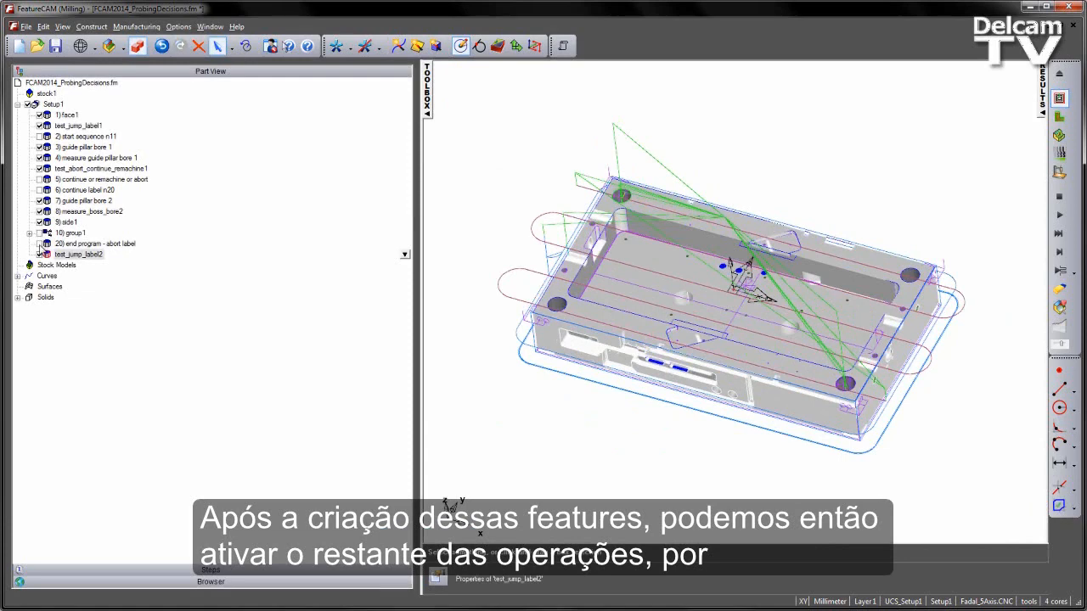
left_click(39, 244)
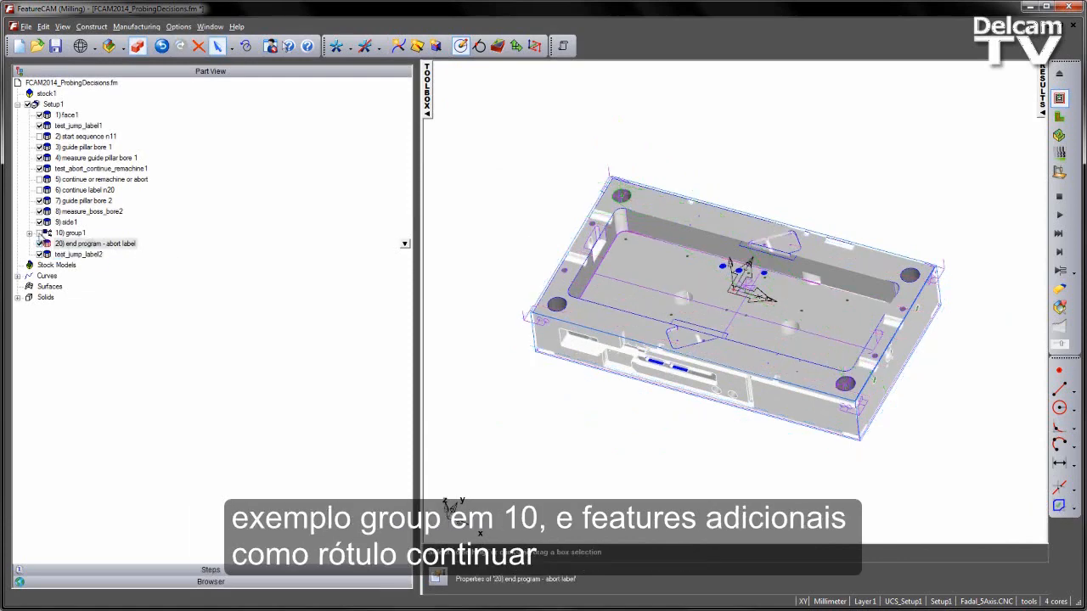
left_click(39, 243)
left_click(124, 245)
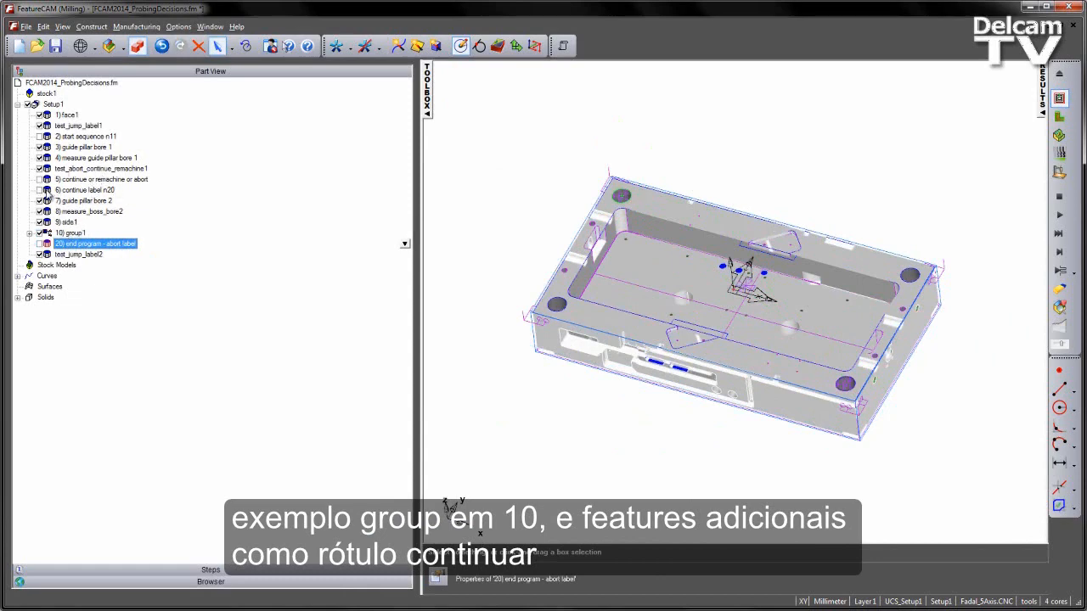
left_click(39, 190)
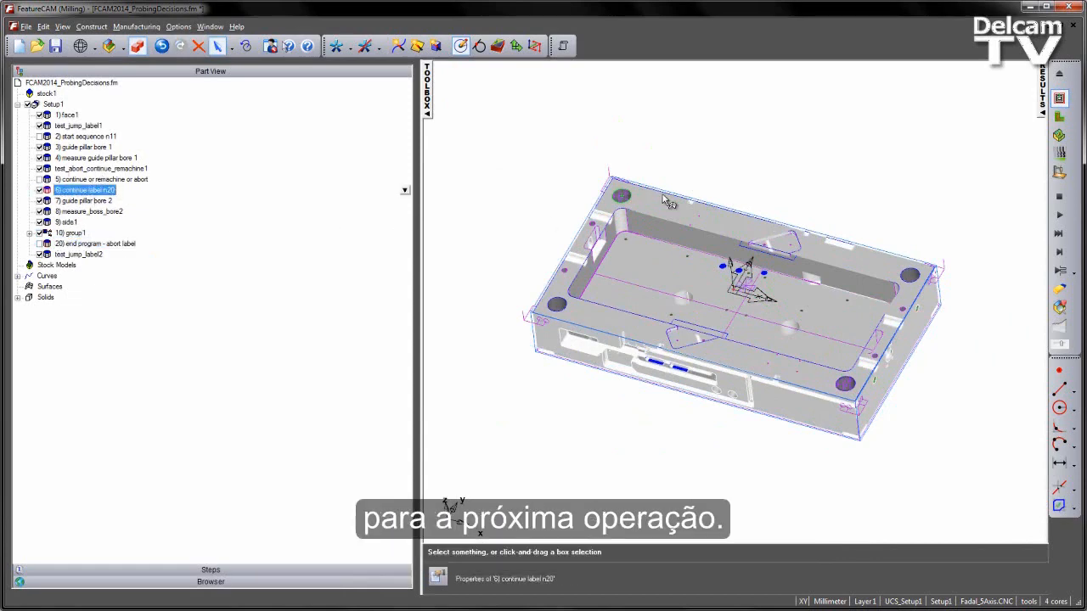
Step: Run the 3D solid simulation of the enabled operations and inspect the machined part from a steeper angle
left_click(1058, 215)
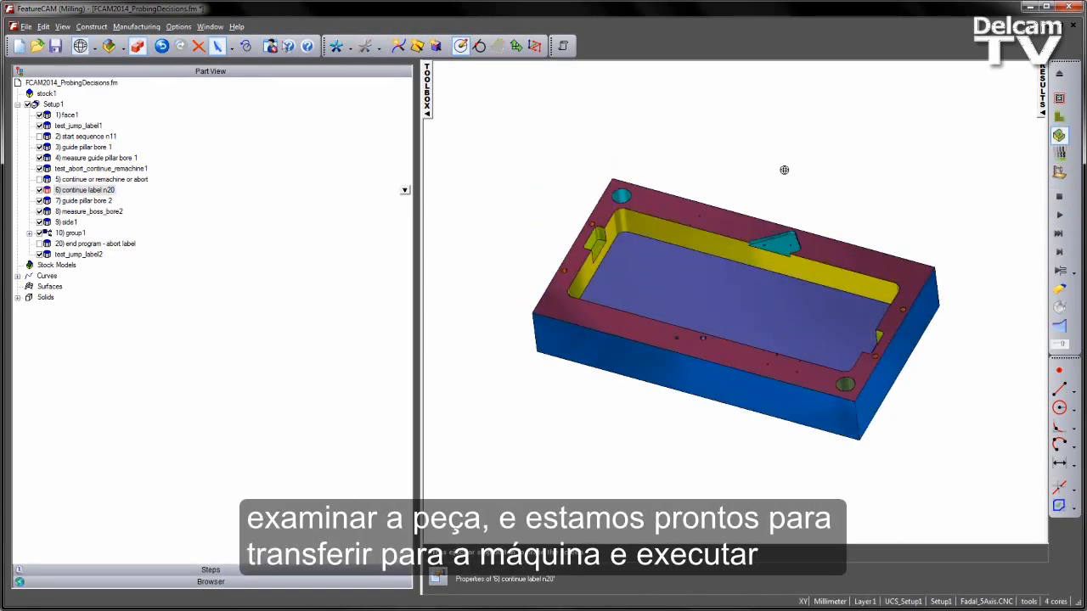
left_click_drag(713, 184, 717, 229)
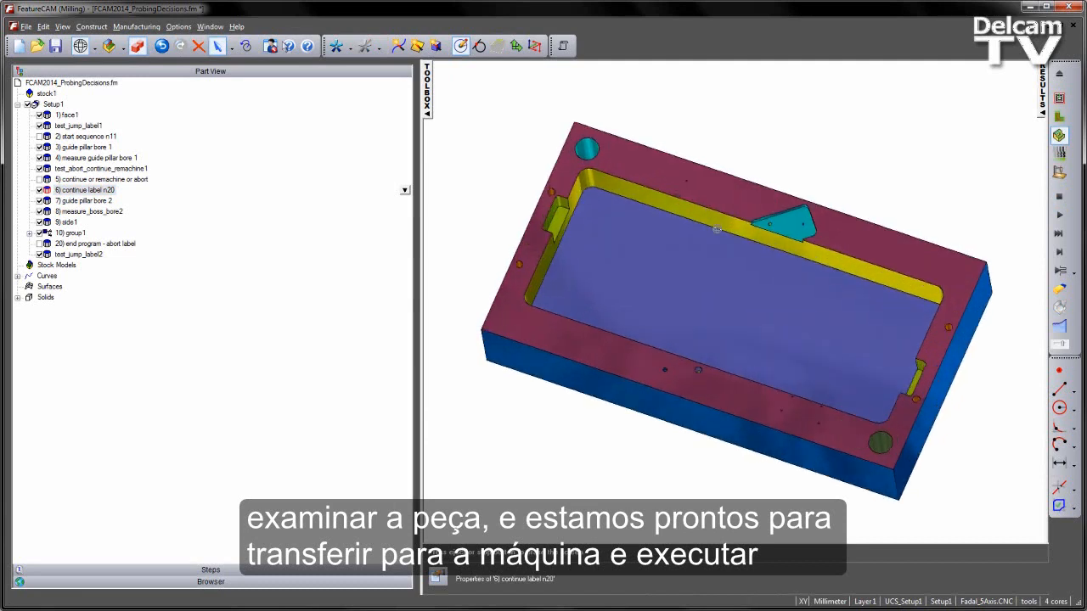